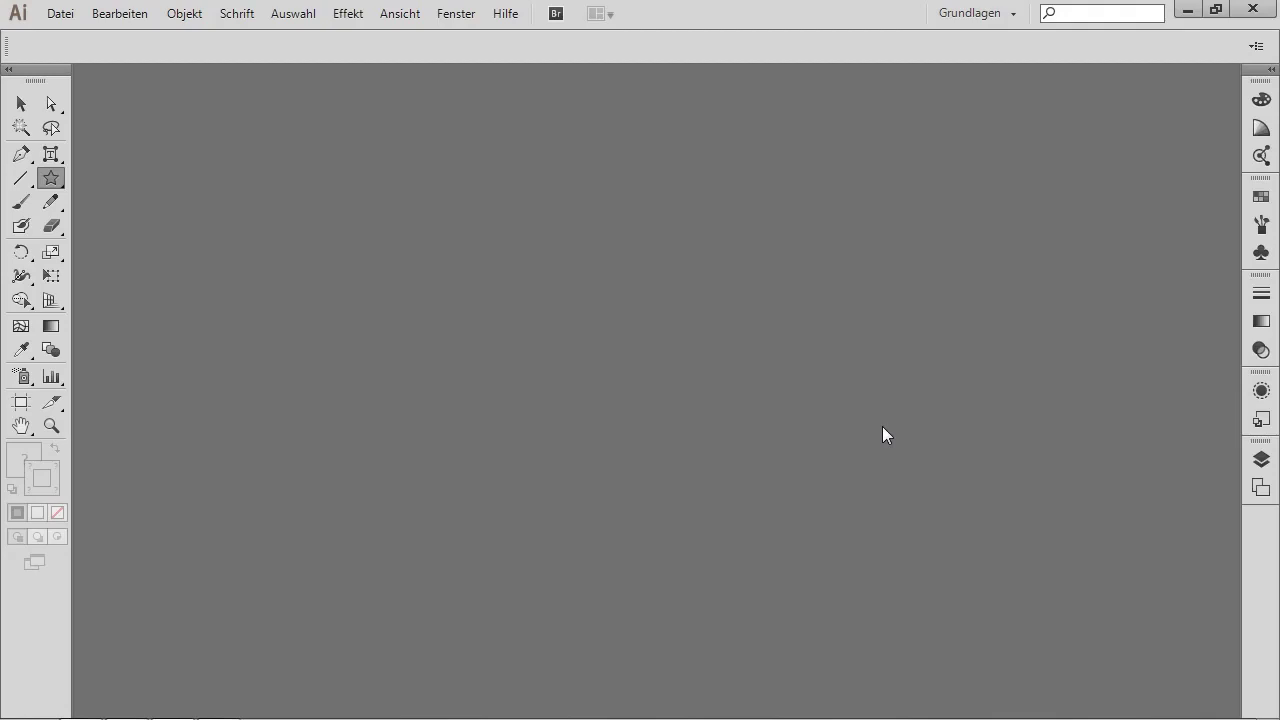
Step: Create a new A4 landscape document at 297 × 210 mm from Datei > Neu
click(62, 14)
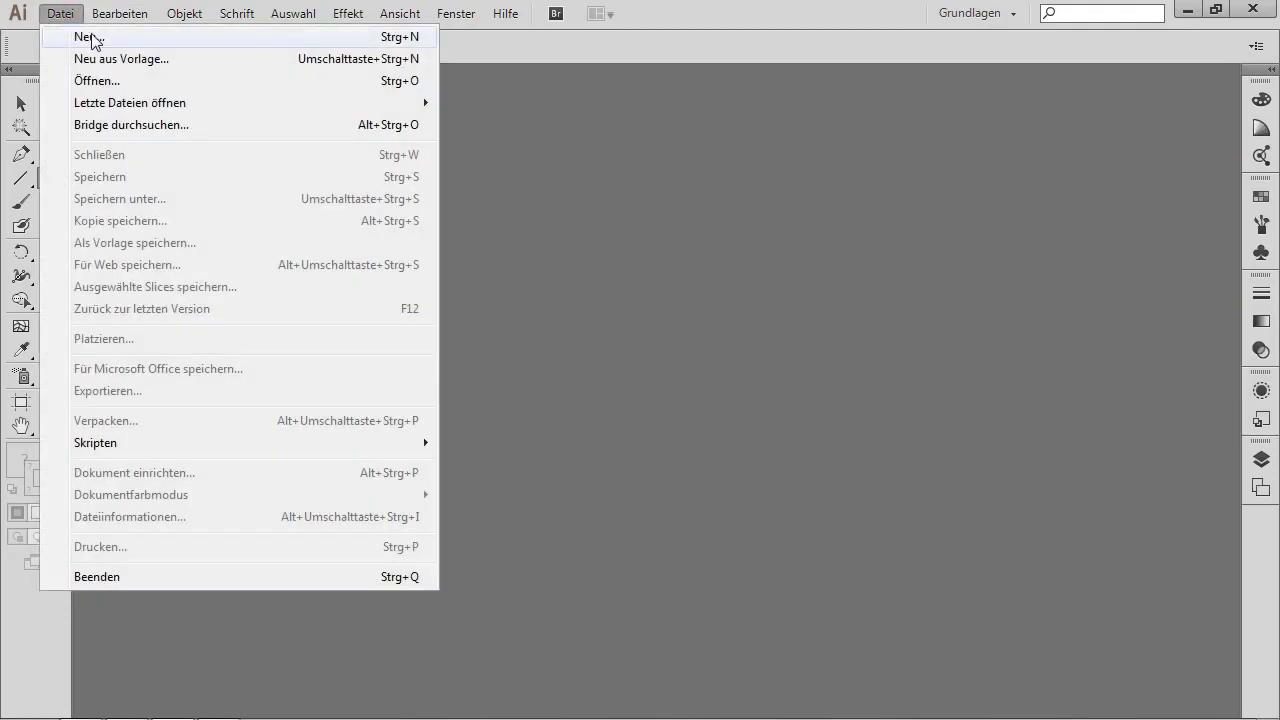
click(340, 38)
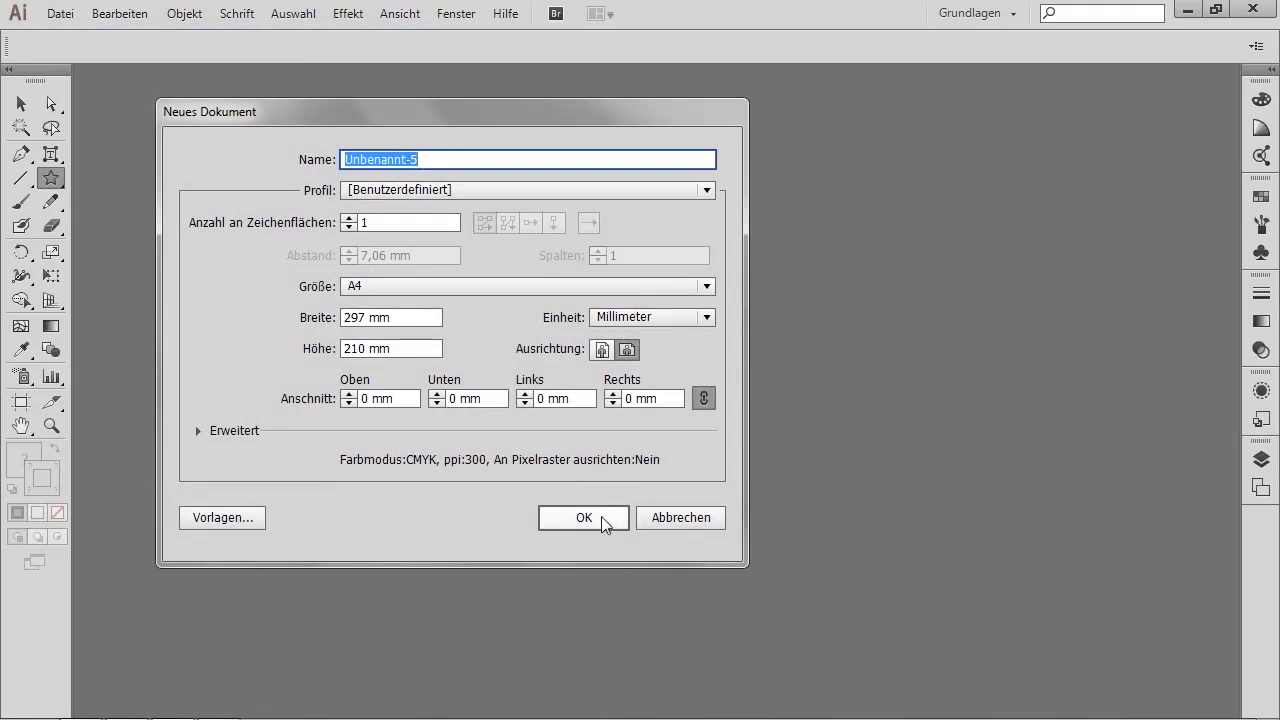
click(601, 516)
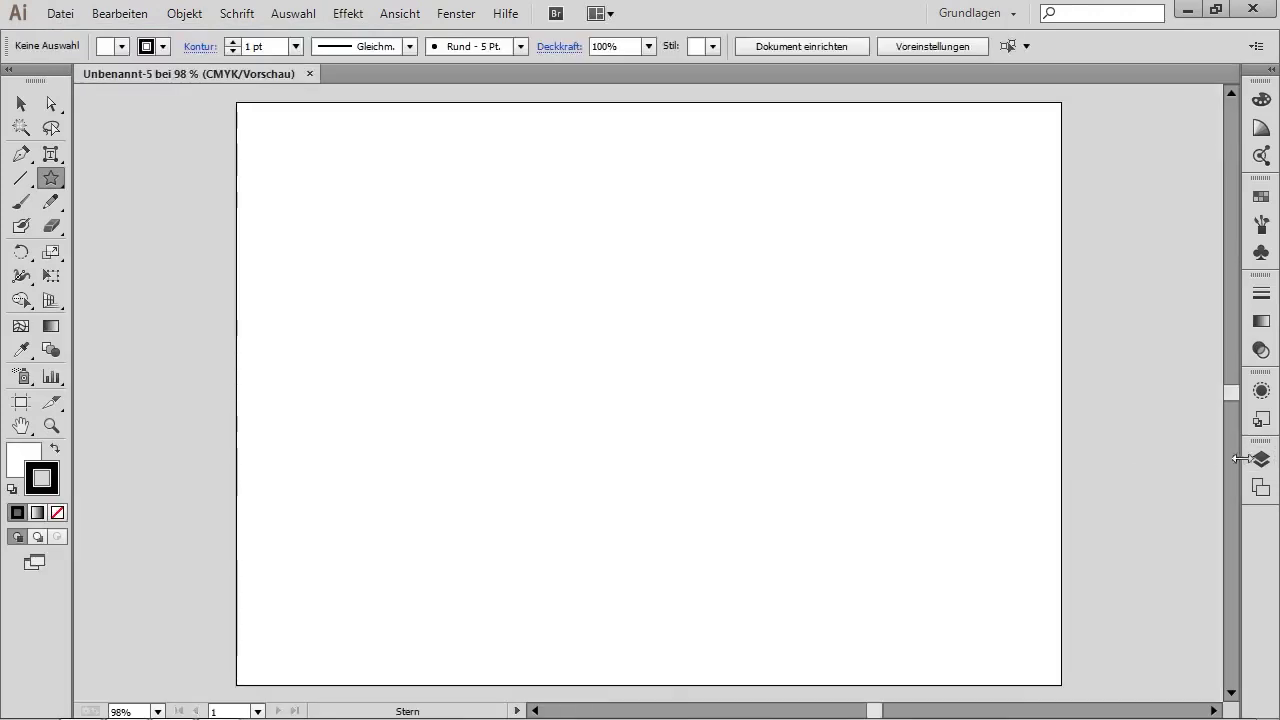
Step: Float the Ebenen panel as its own window and add a second layer
click(1259, 459)
mouse_move(1039, 452)
mouse_down()
mouse_move(935, 408)
mouse_move(960, 180)
mouse_up()
click(1198, 441)
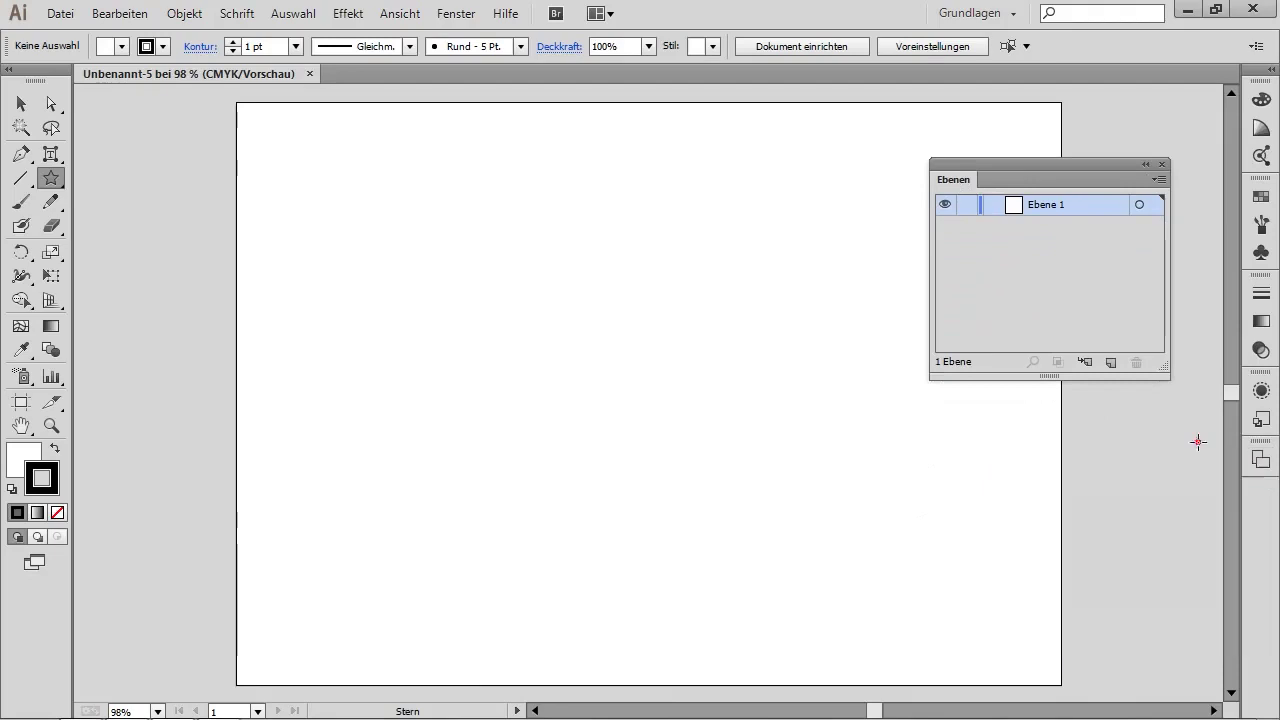
click(1113, 363)
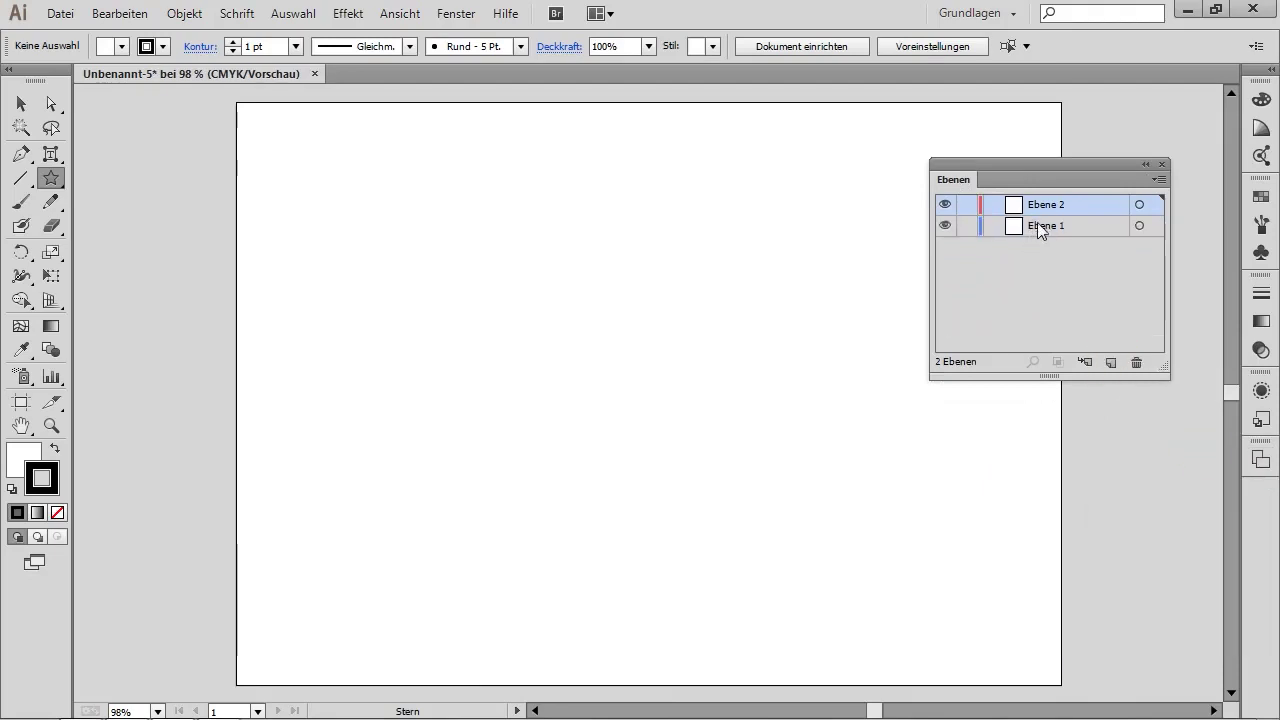
Step: Name the layers grafik and Text, lock and hide Text, and select grafik
double_click(1040, 227)
text(graf)
double_click(1038, 204)
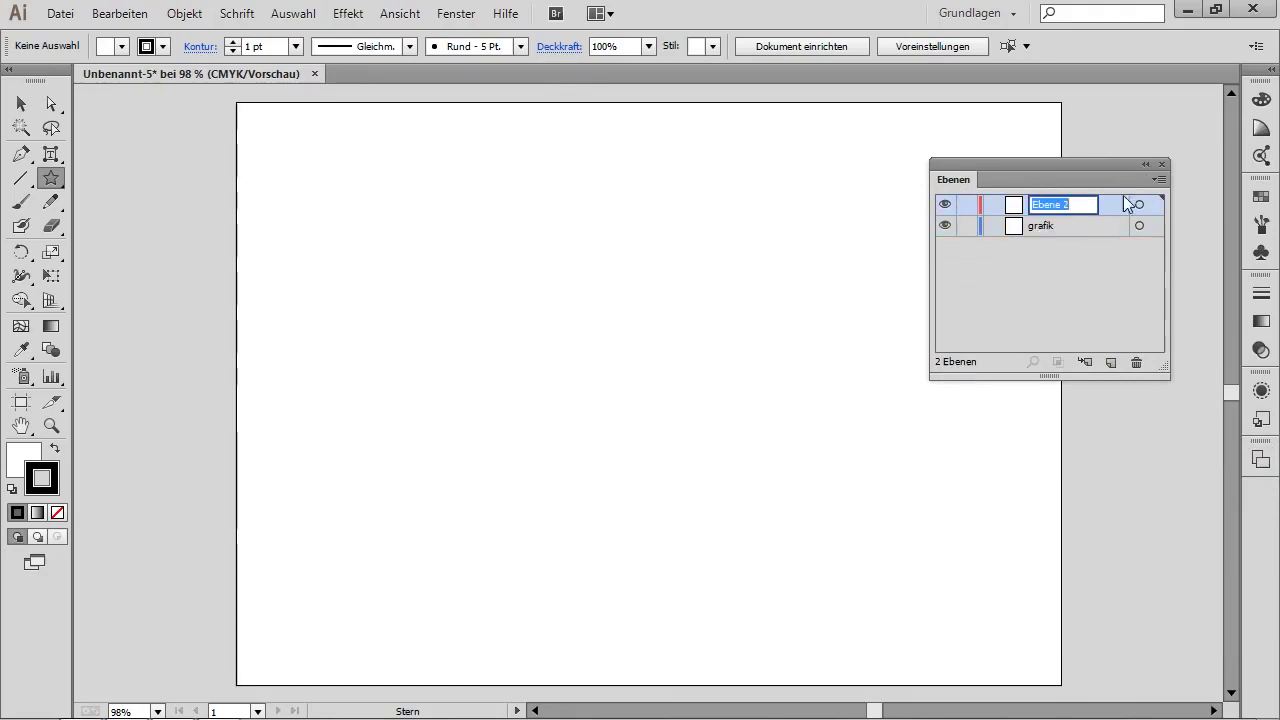
text(Text)
click(1084, 300)
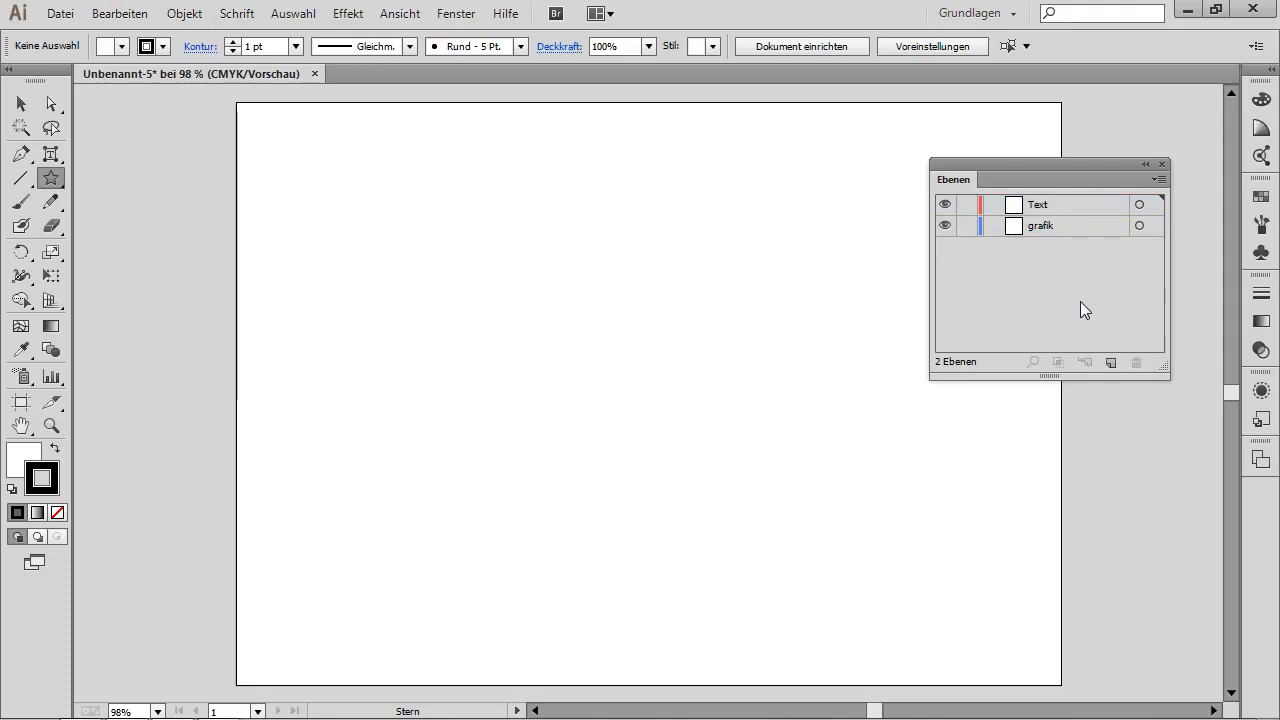
click(965, 206)
click(945, 205)
click(1077, 222)
Step: Draw a roughly 61 mm many-pointed star with short spikes on the grafik layer
drag(1068, 164, 1118, 93)
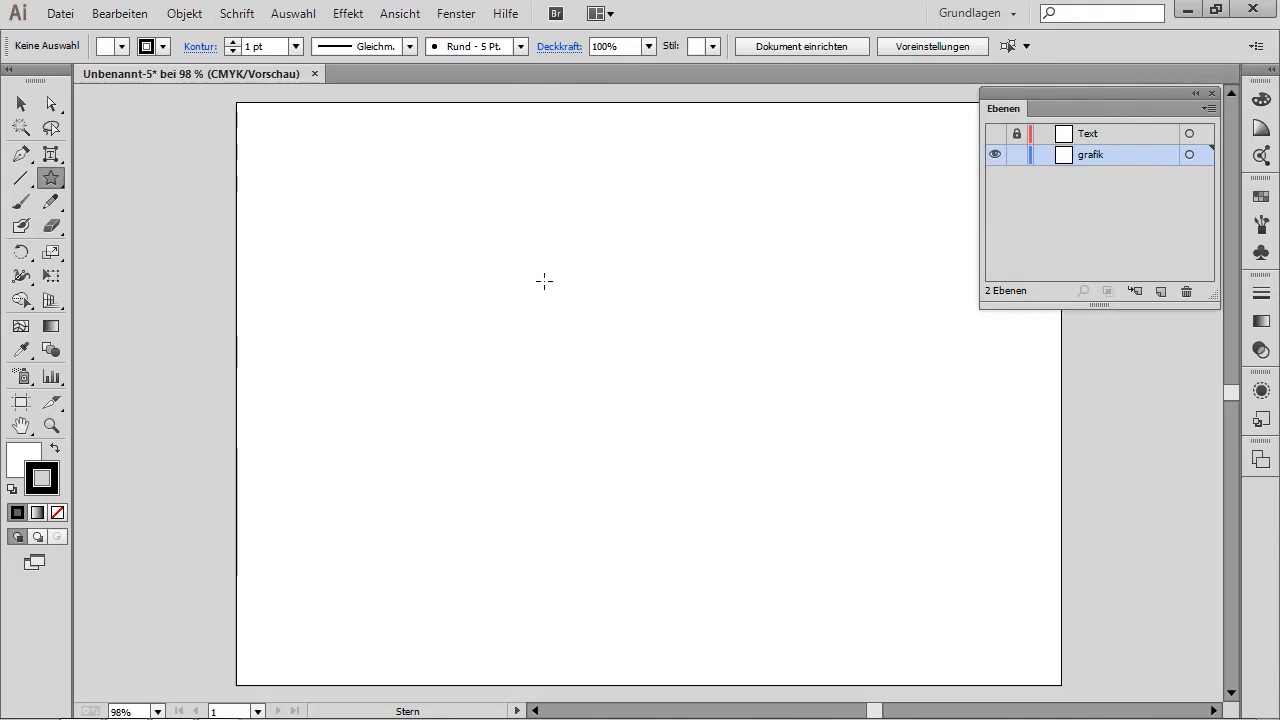
mouse_move(587, 323)
mouse_down()
mouse_move(661, 453)
mouse_move(664, 436)
mouse_up()
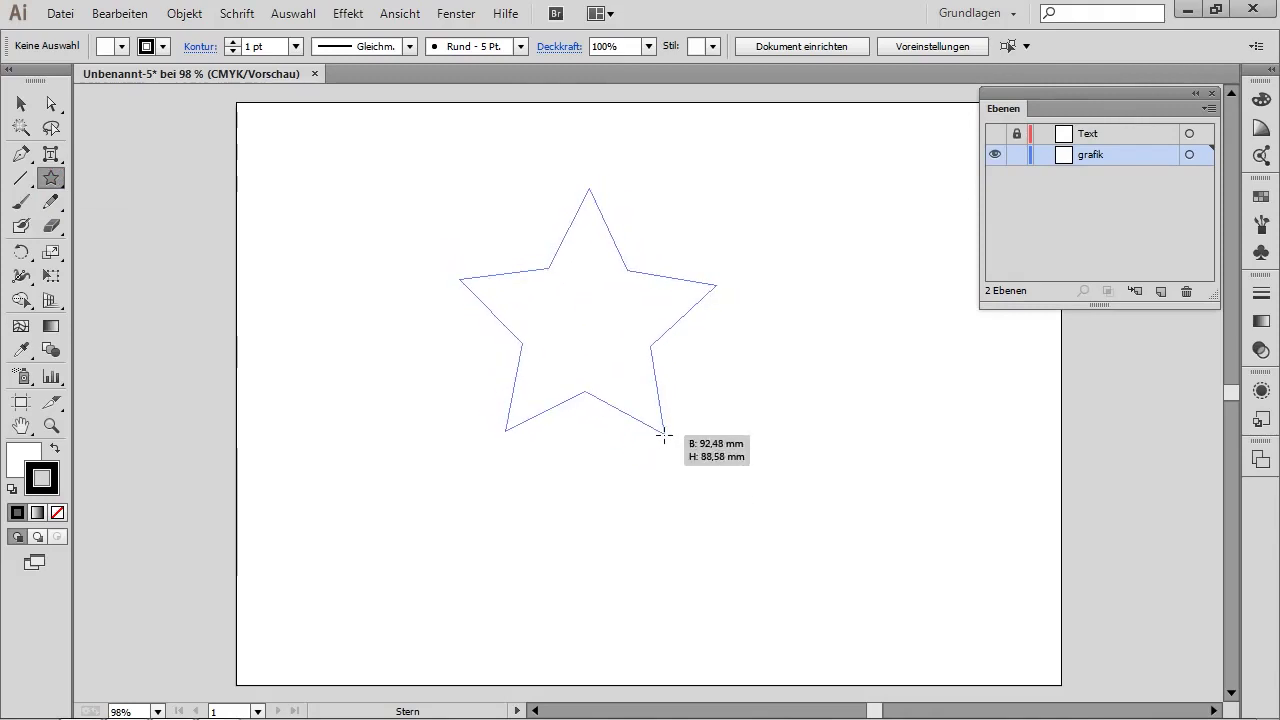
key(Up)
key(Up)
key(Up)
key(Up)
key(Up)
key(Up)
key(Up)
key(Up)
key(Up)
key(Up)
key(Up)
key(Up)
key(Up)
key(Up)
key(Up)
key(Up)
key(Up)
key(Up)
key(Up)
key(Up)
key(Up)
key(Up)
key(Up)
key(Up)
key(Up)
key(Up)
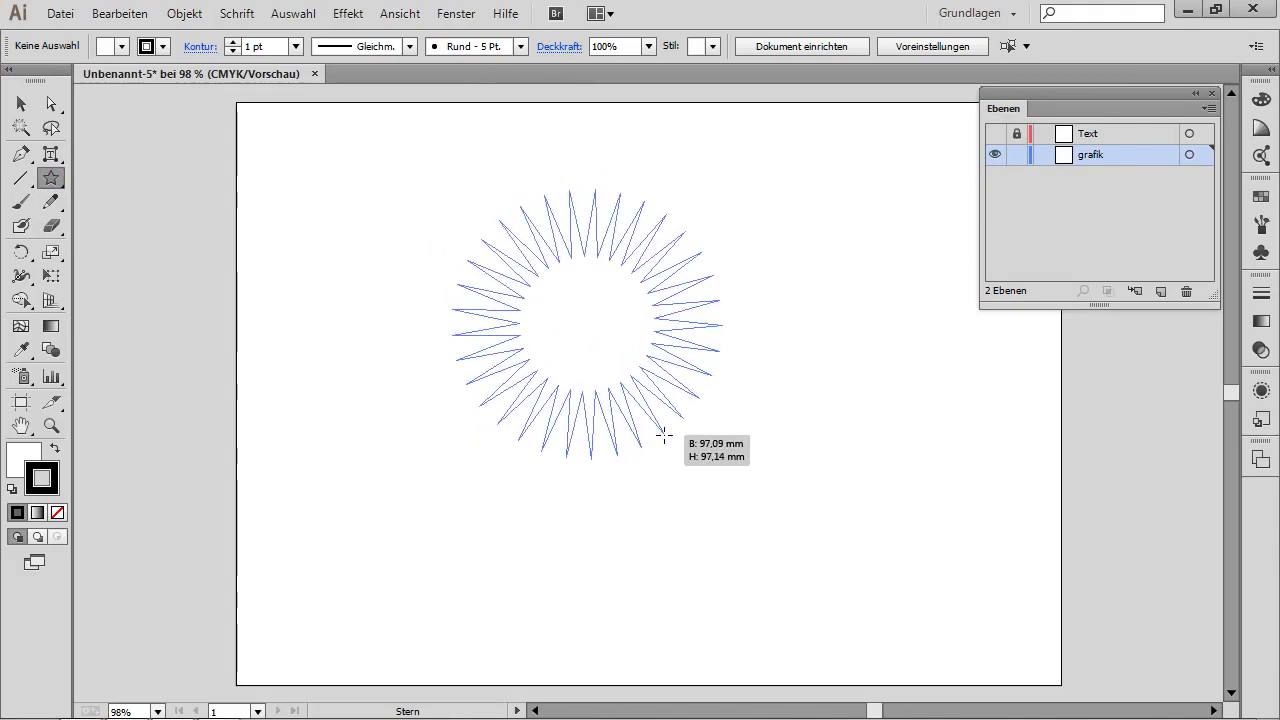
drag(664, 436, 638, 392)
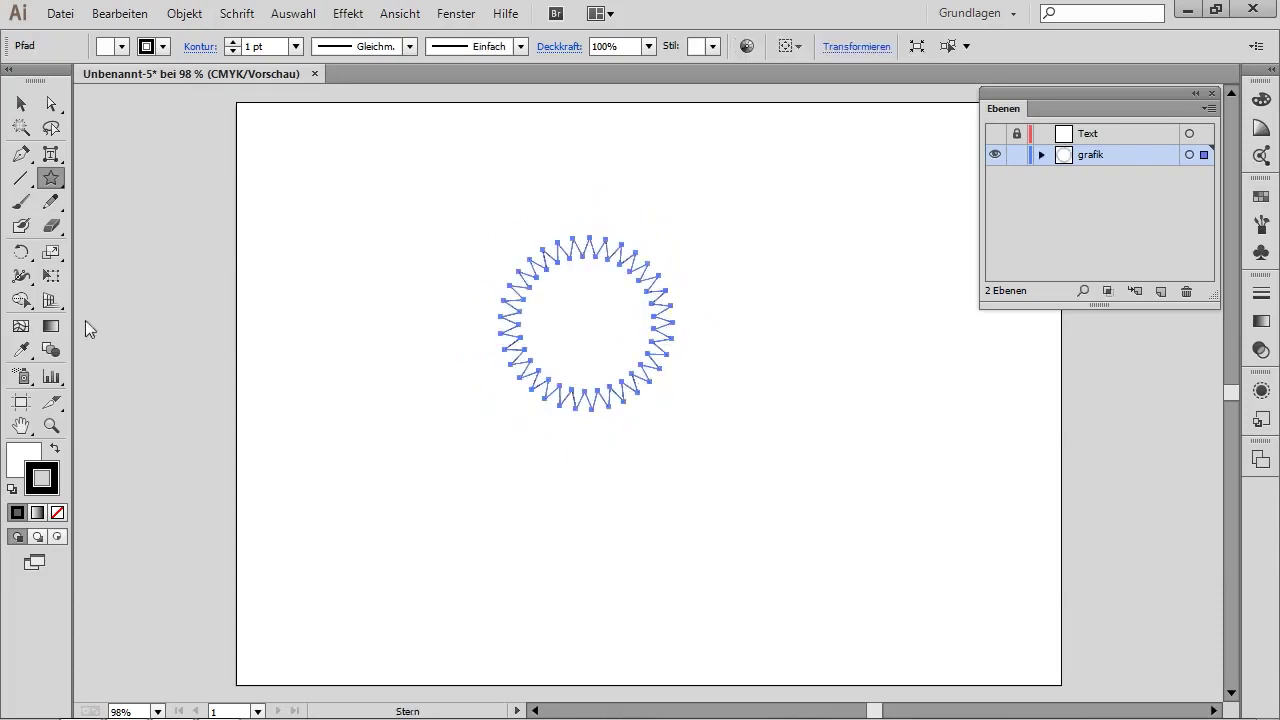
Step: Move the starburst slightly lower and to the right, then deselect it
click(20, 103)
mouse_move(597, 331)
mouse_down()
mouse_move(666, 363)
mouse_move(644, 360)
mouse_up()
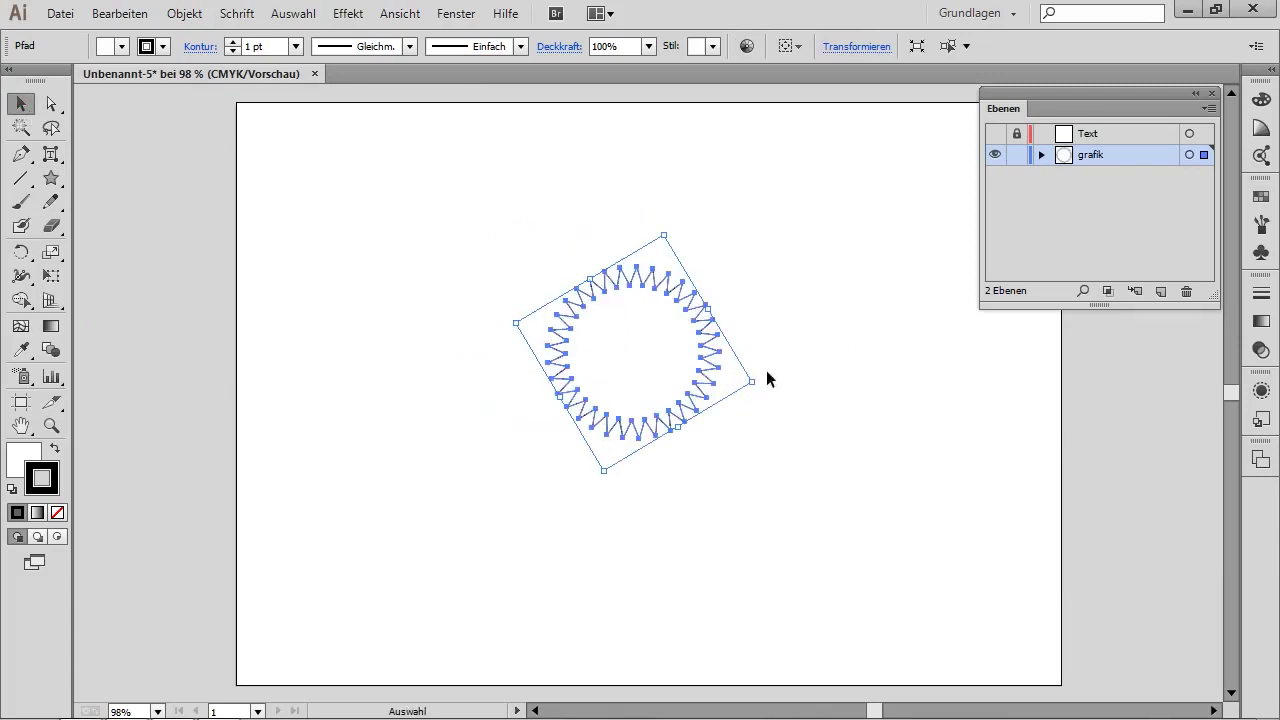
drag(622, 354, 592, 342)
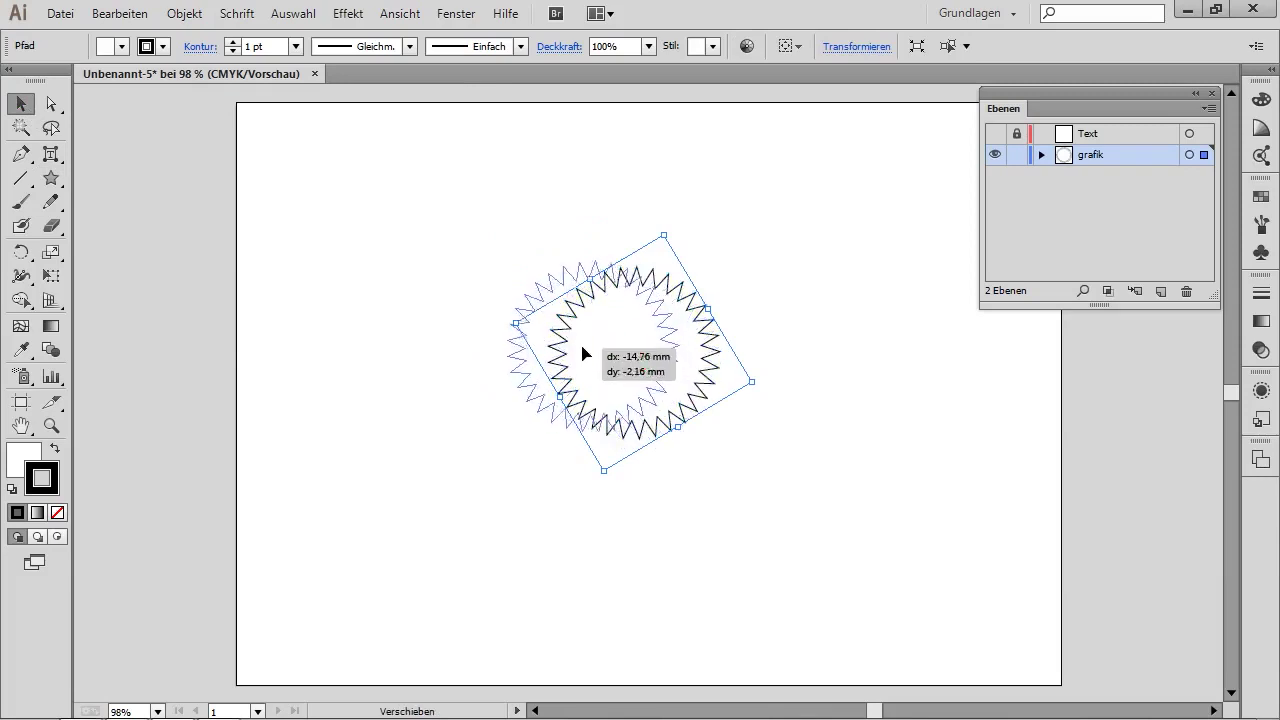
click(772, 297)
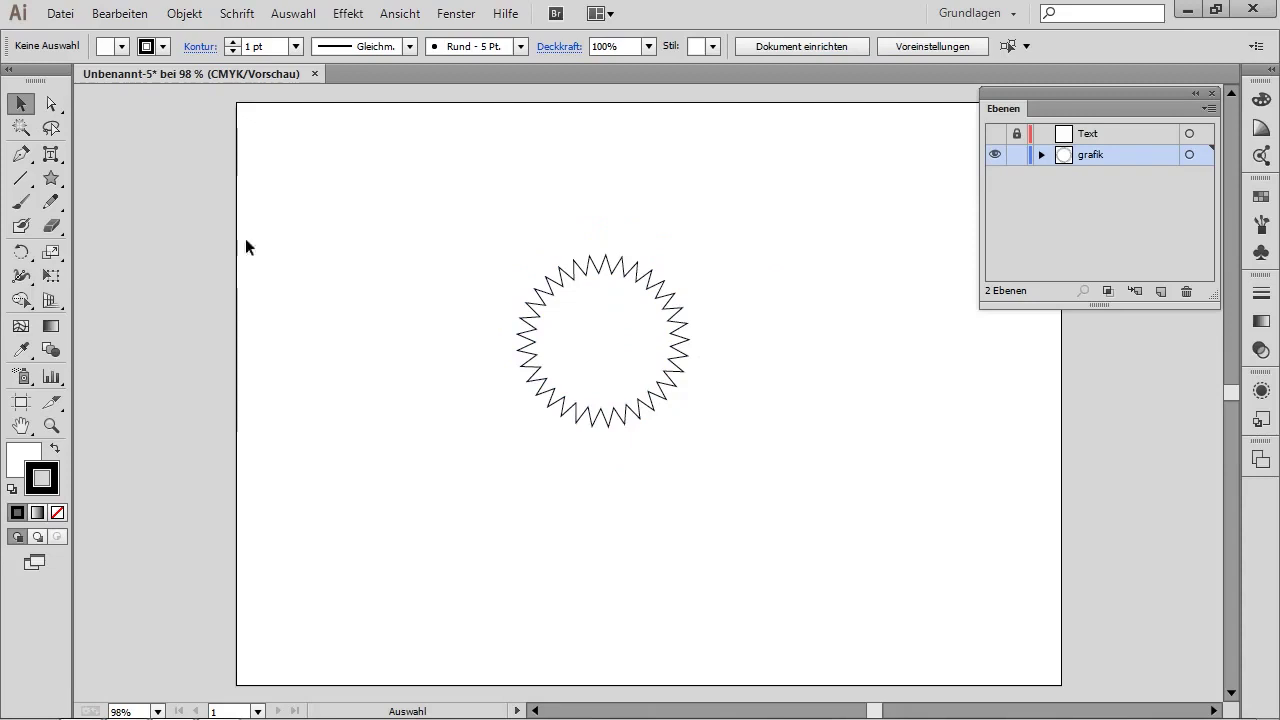
Step: Draw a gently curving Pen path from left of the starburst through it to the right
click(20, 153)
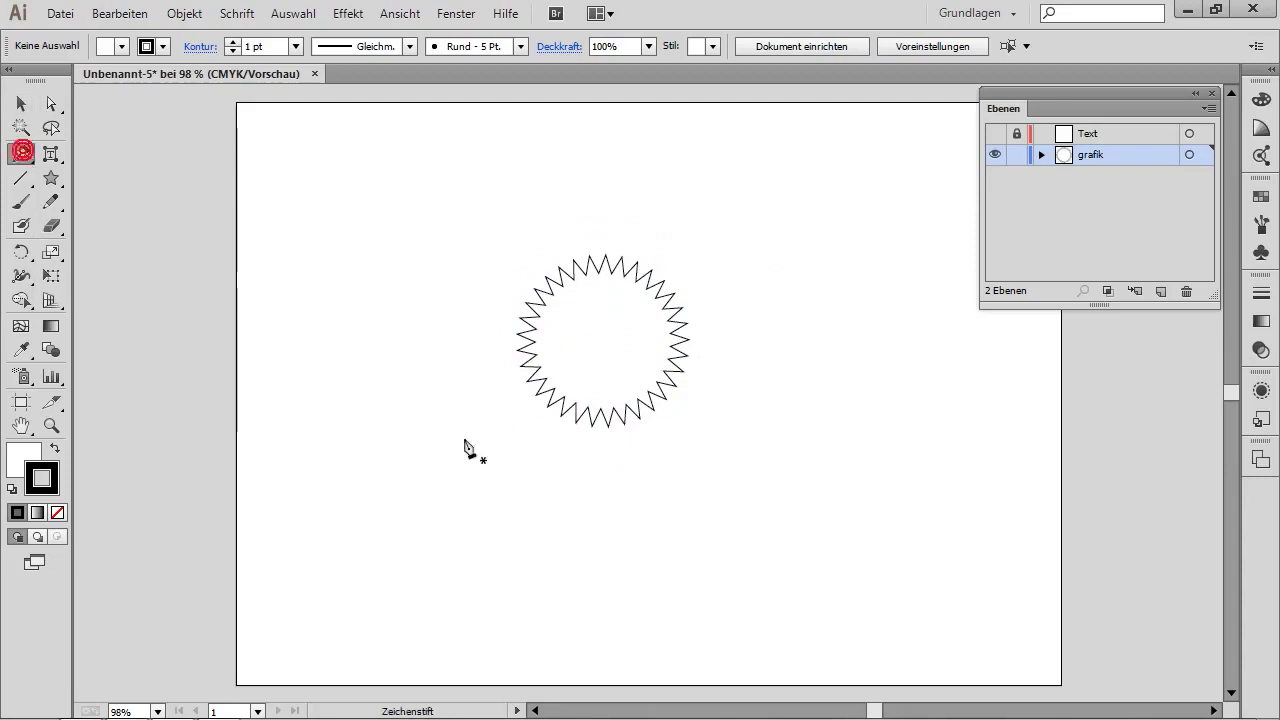
click(380, 387)
drag(583, 341, 714, 284)
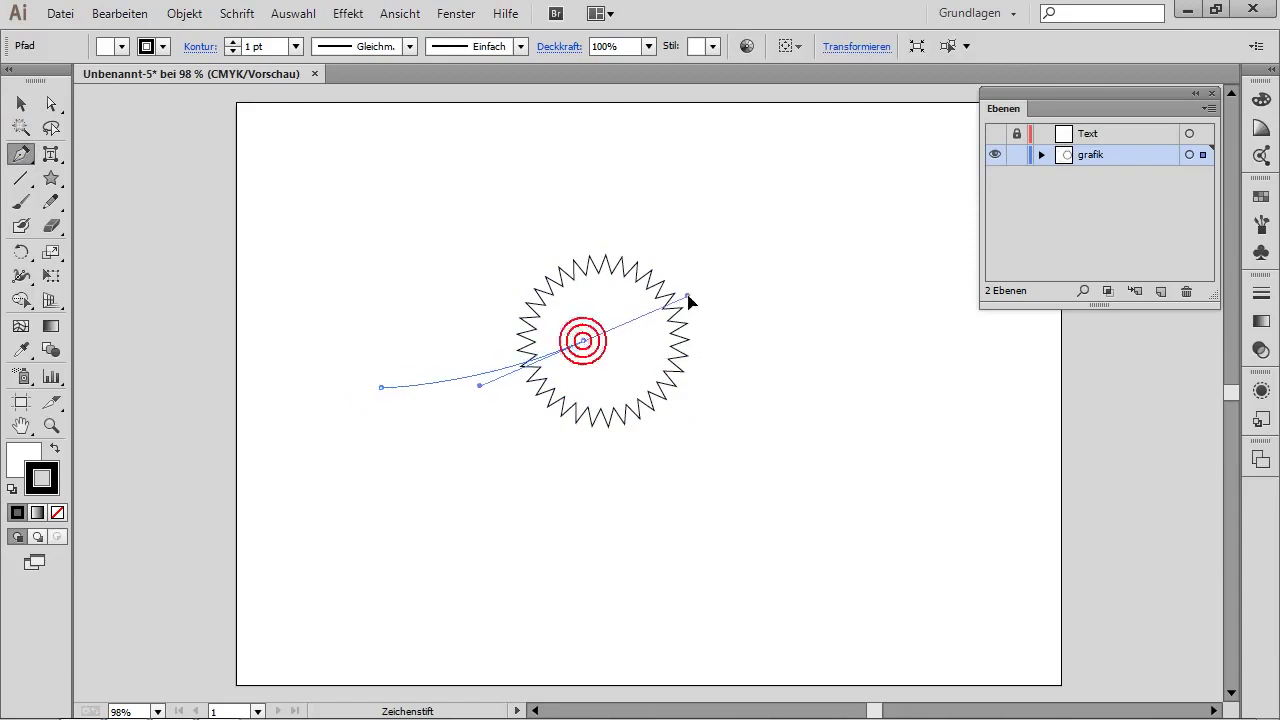
click(824, 299)
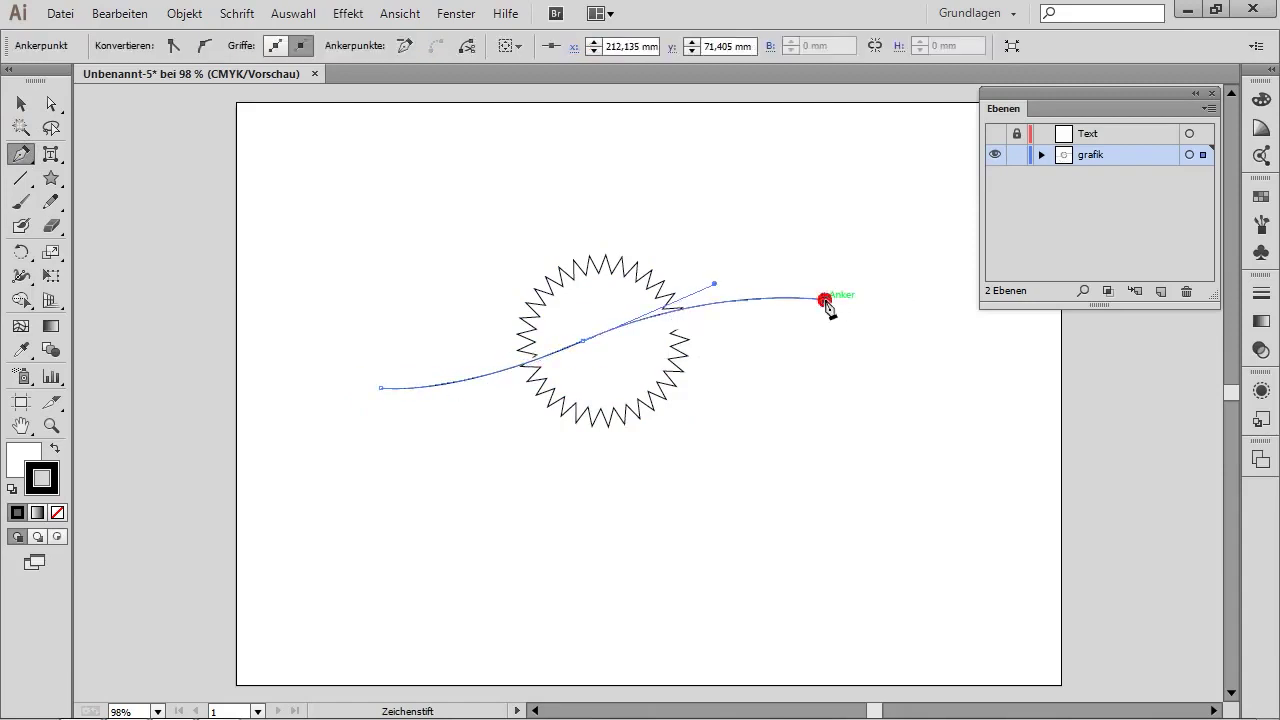
click(23, 107)
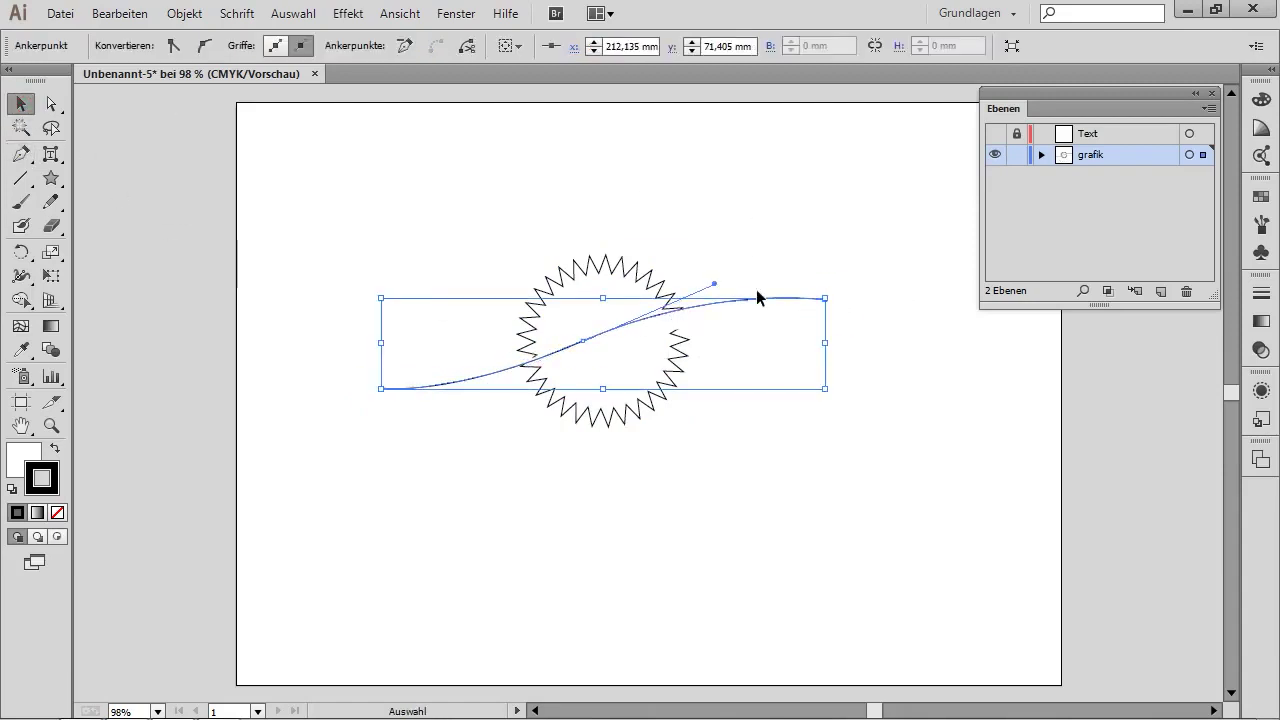
Step: Set the curve's fill to None, send it to the back, and show the Brushes panel
click(20, 462)
click(57, 513)
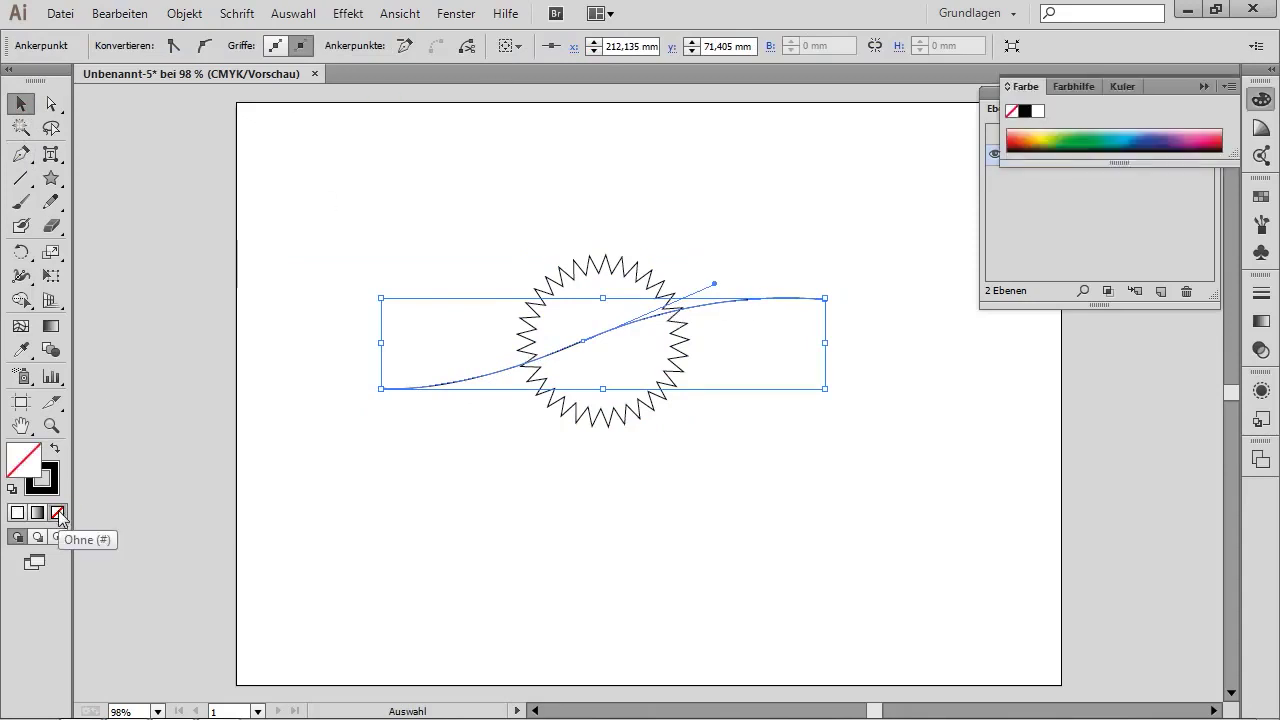
click(195, 15)
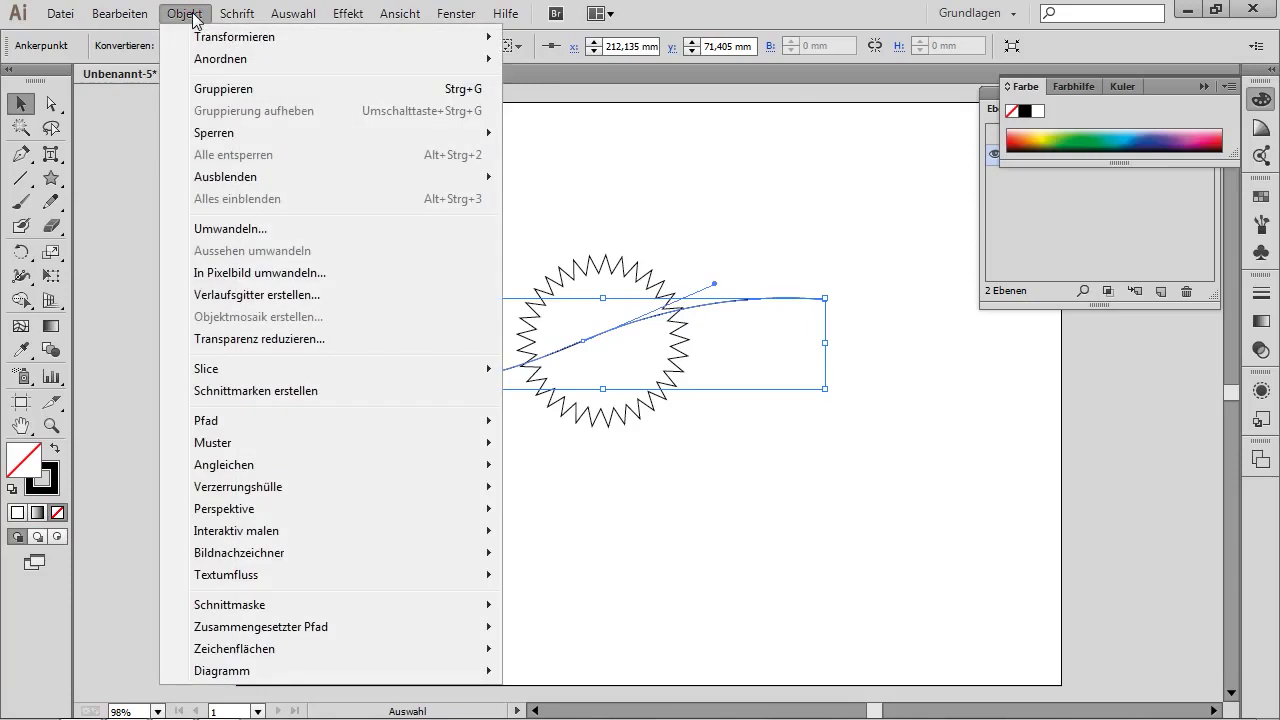
mouse_move(221, 59)
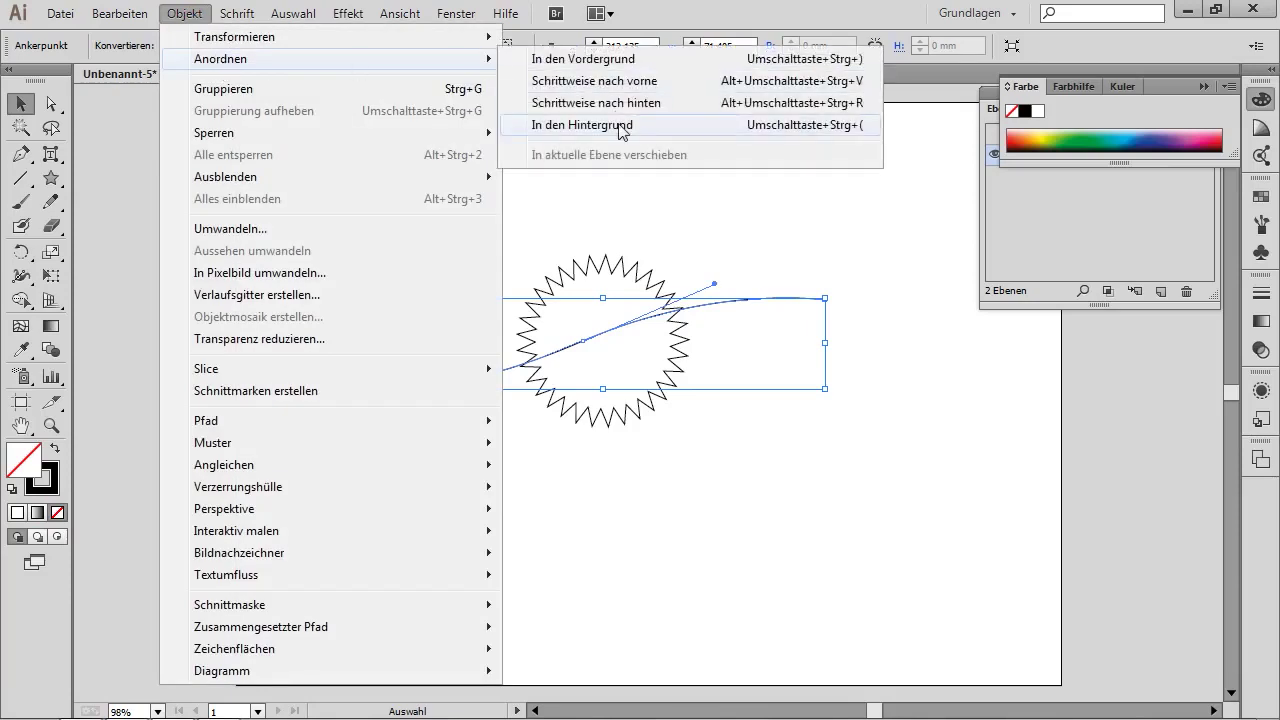
click(618, 126)
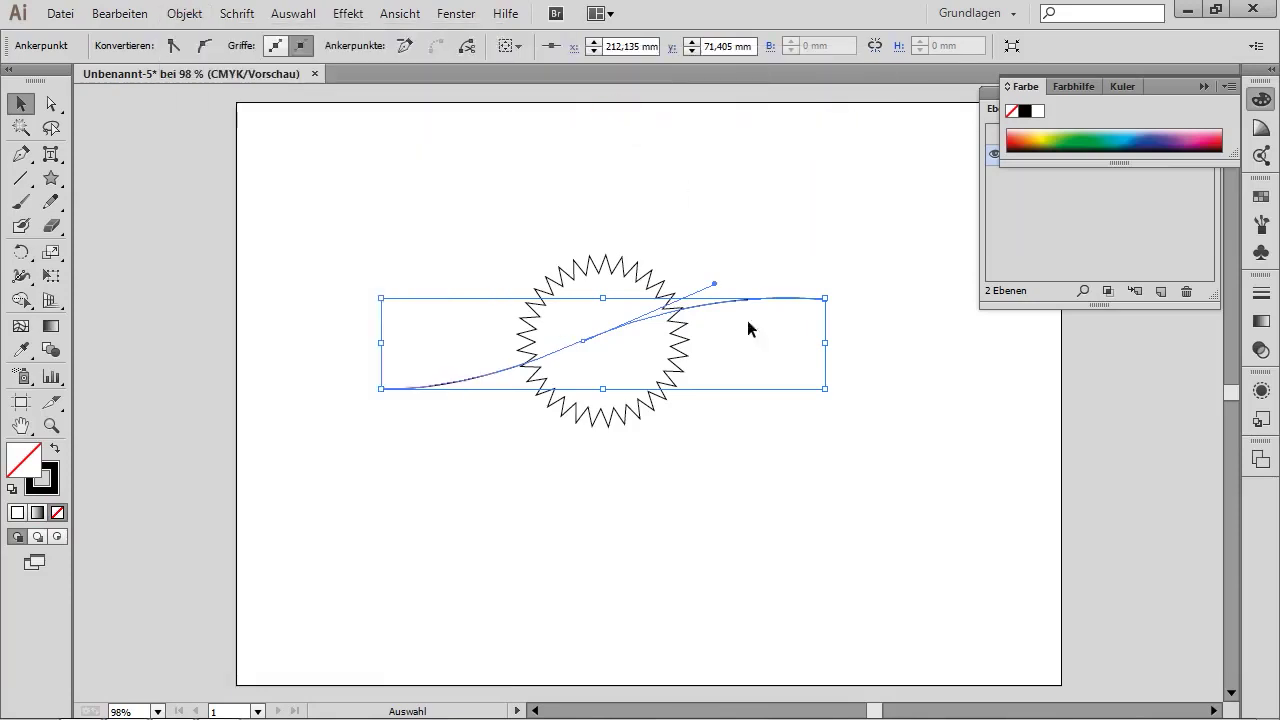
click(623, 470)
drag(720, 251, 838, 347)
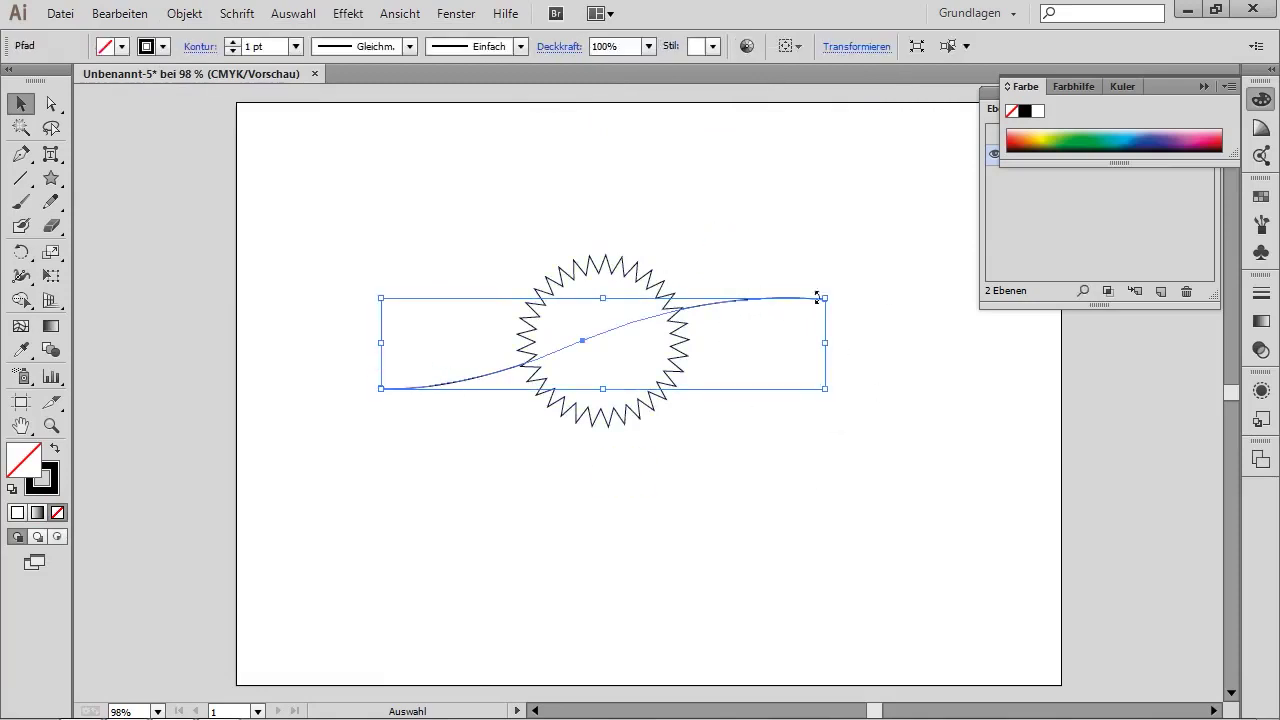
click(1263, 225)
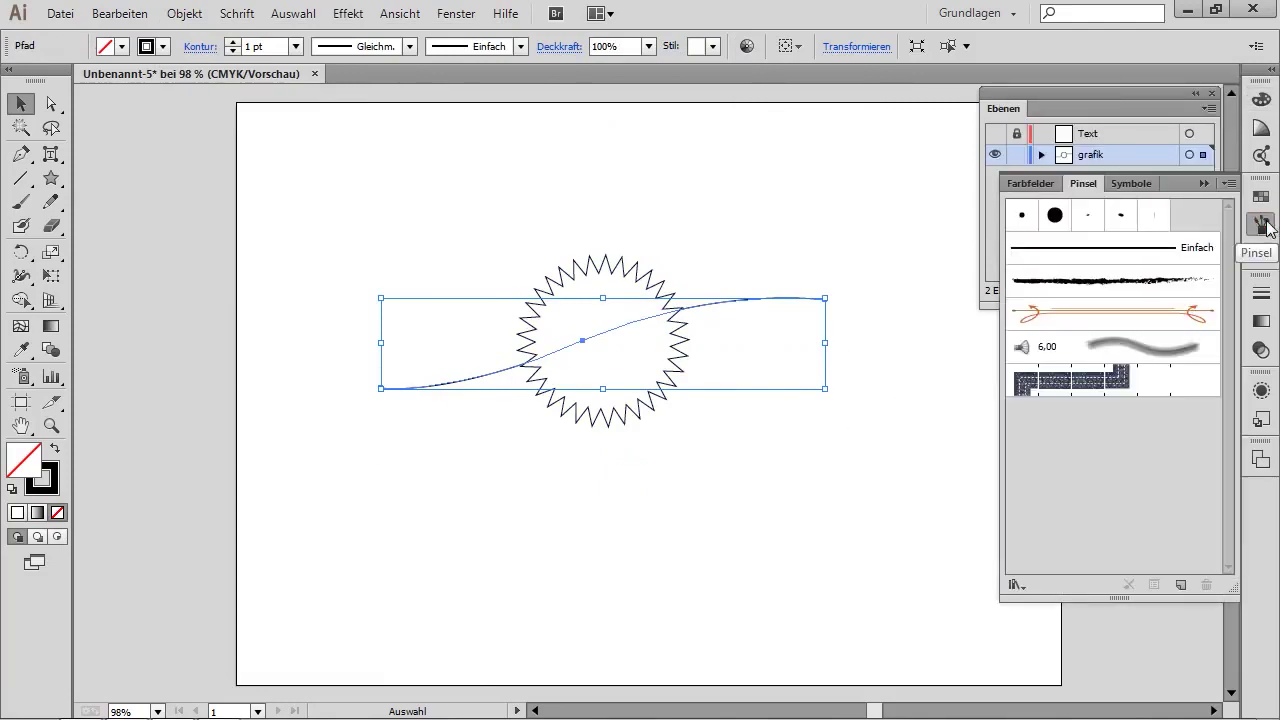
click(846, 570)
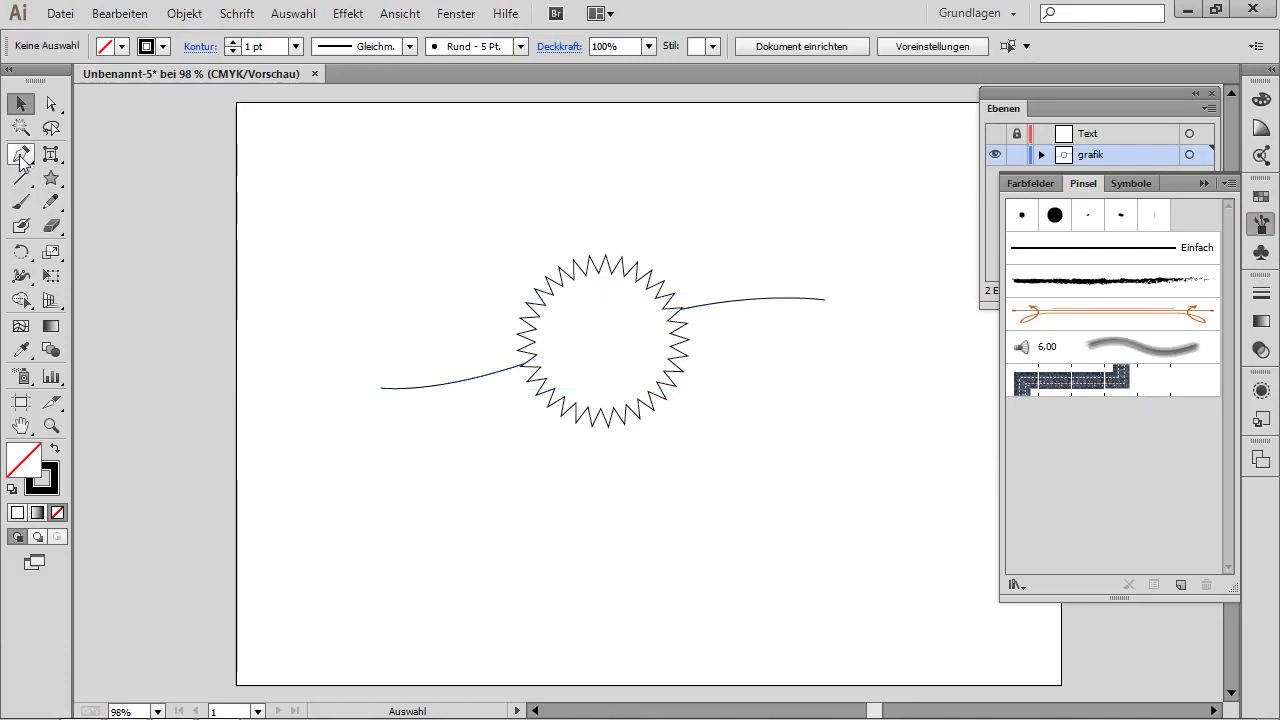
drag(50, 177, 127, 185)
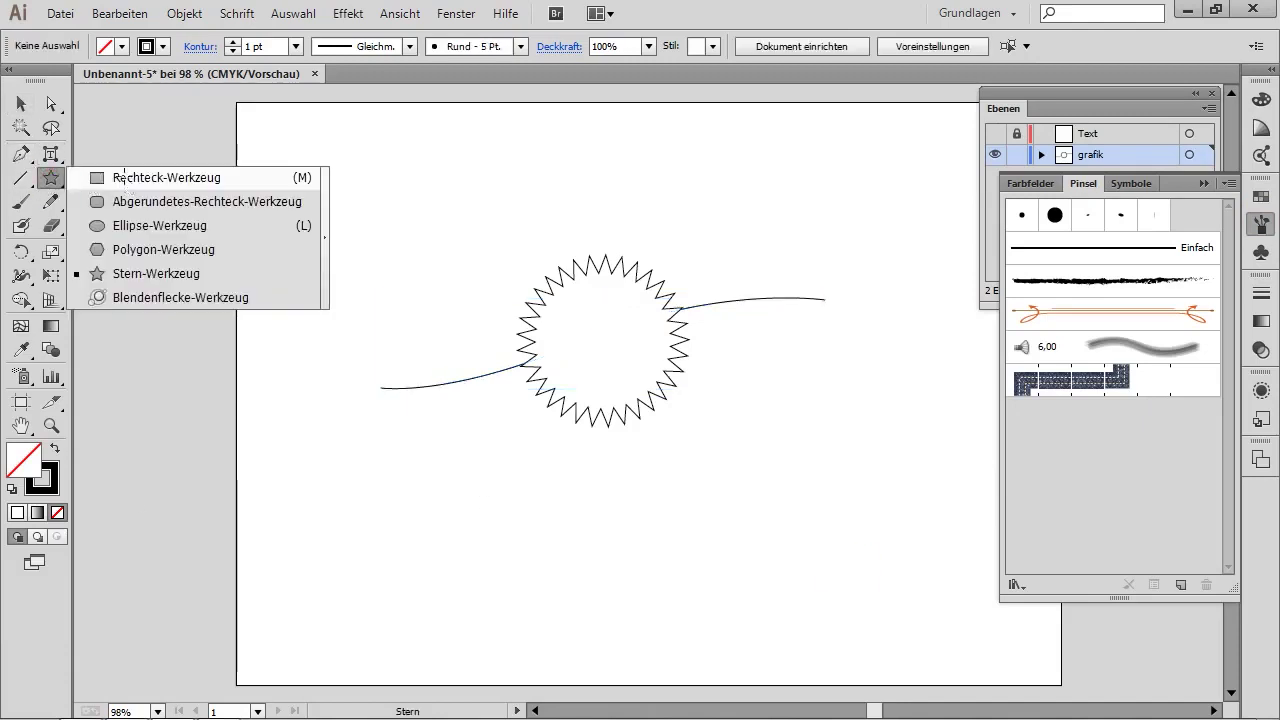
Step: Draw a rectangle below the starburst and add midpoints on both short sides
click(123, 177)
mouse_move(435, 471)
mouse_down()
mouse_move(706, 519)
mouse_move(704, 537)
mouse_up()
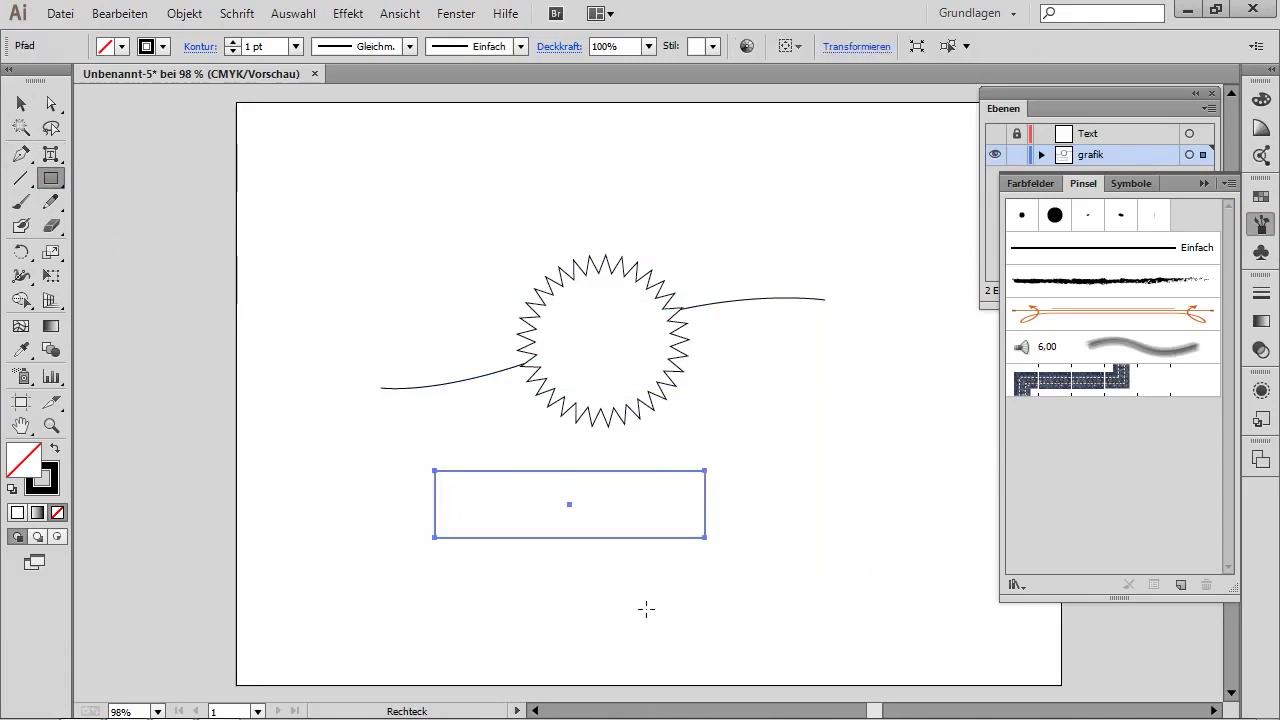
click(20, 153)
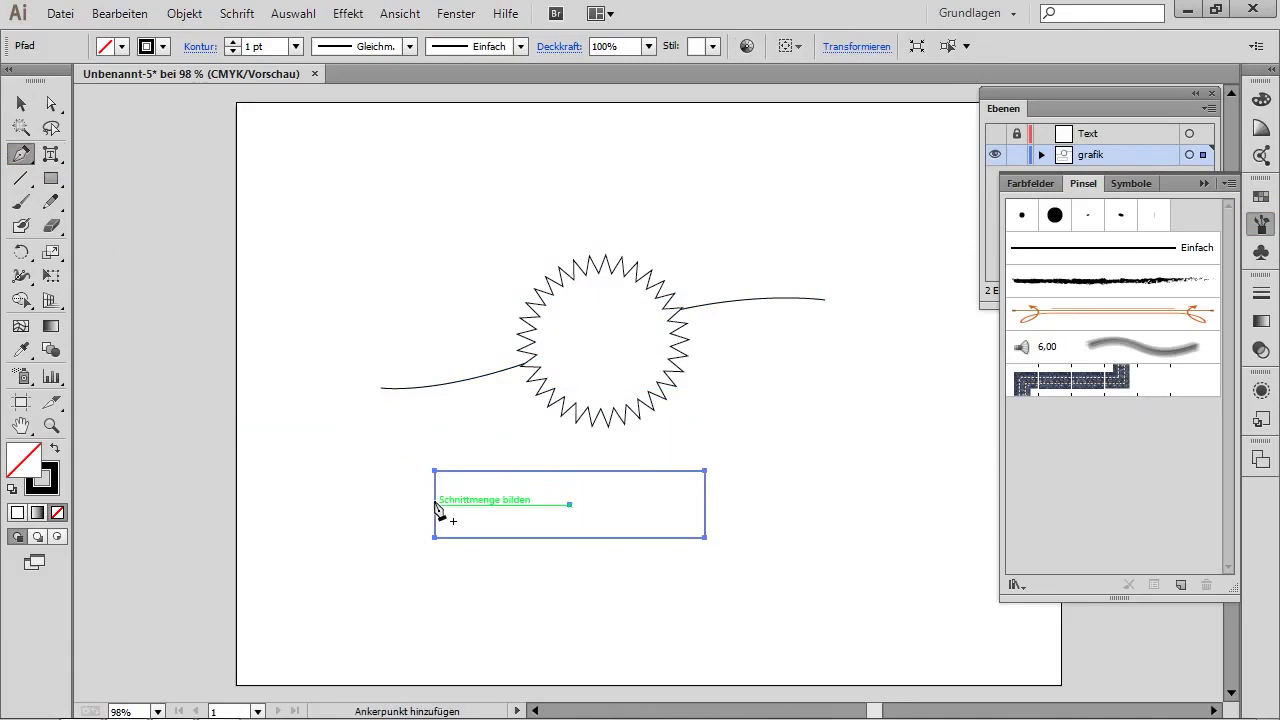
click(436, 505)
click(705, 505)
Step: Push the left and right midpoints inward into V-shaped notches
click(51, 103)
drag(405, 487, 460, 528)
key(shift+Right)
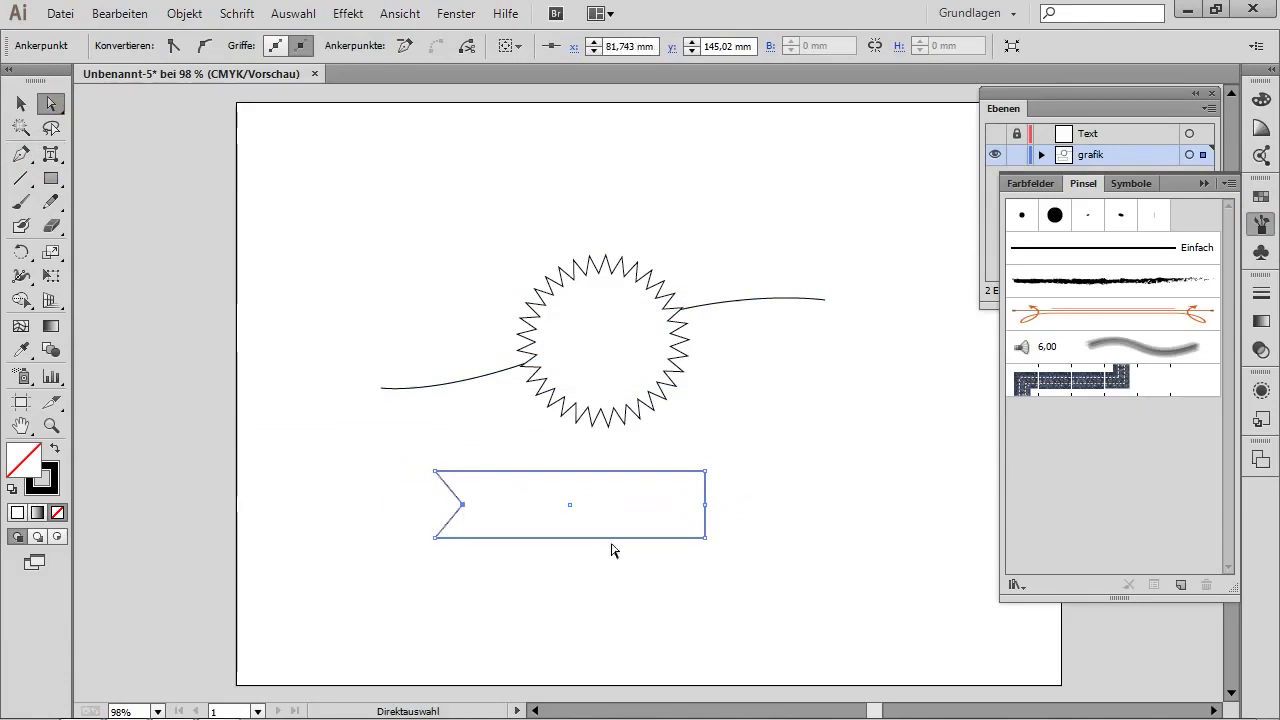
drag(749, 489, 688, 525)
key(shift)
key(shift+Left)
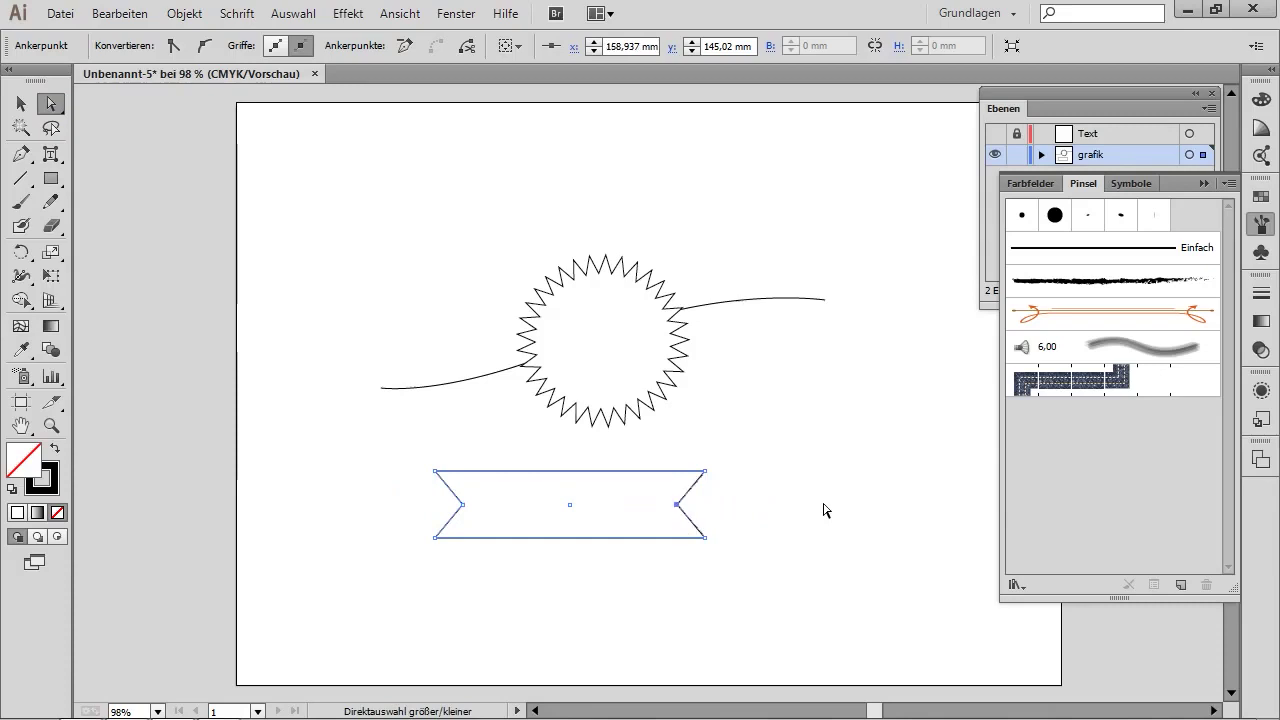
click(678, 507)
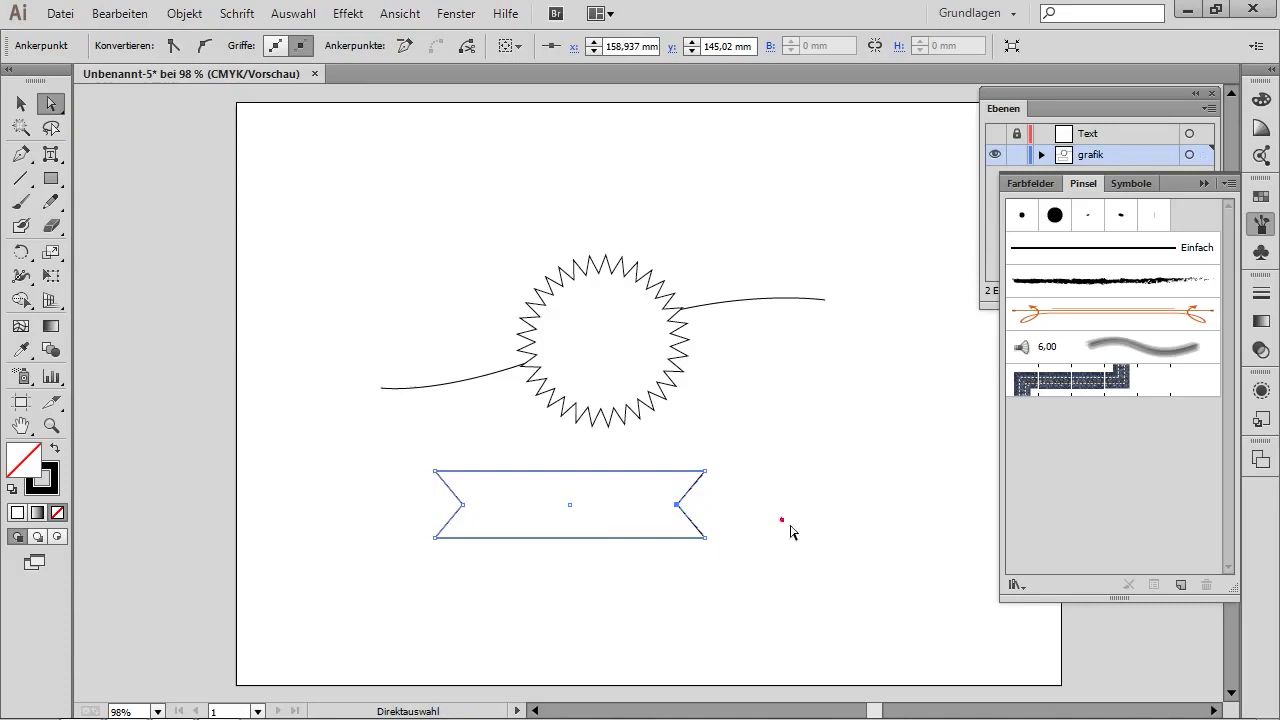
click(786, 527)
click(21, 103)
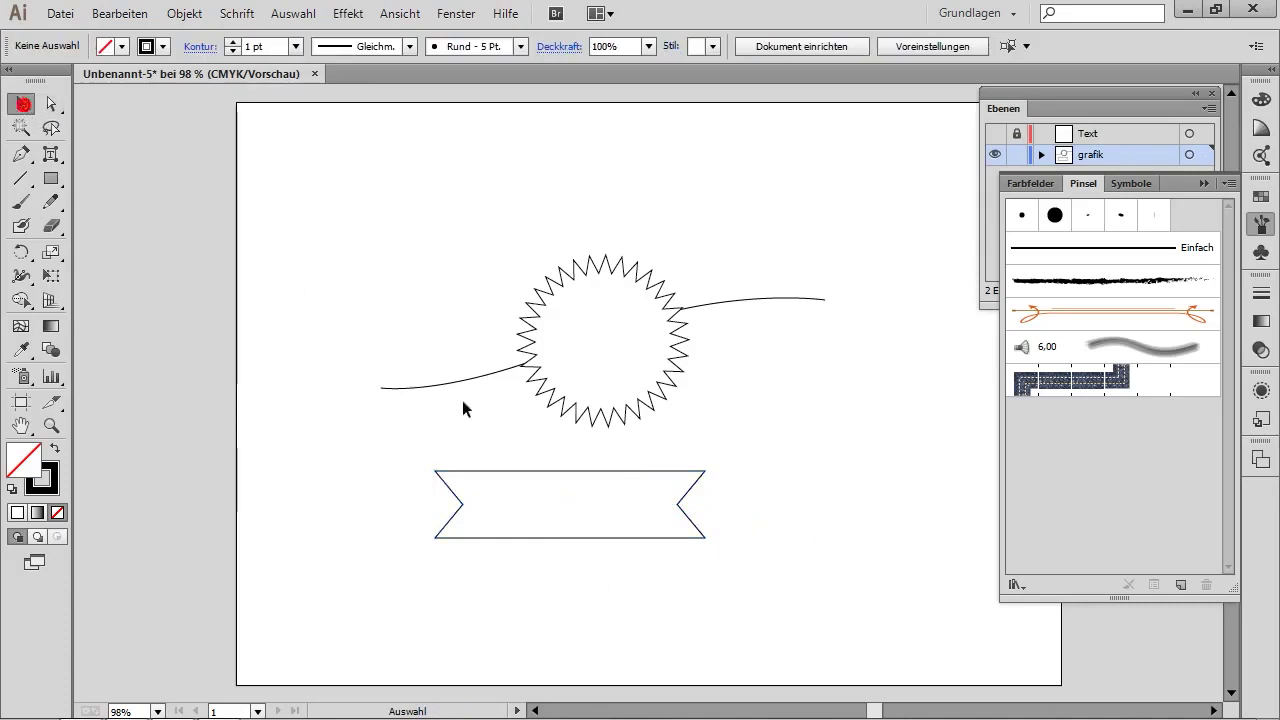
Step: Give the banner an orange fill and a red 3 pt stroke
click(543, 470)
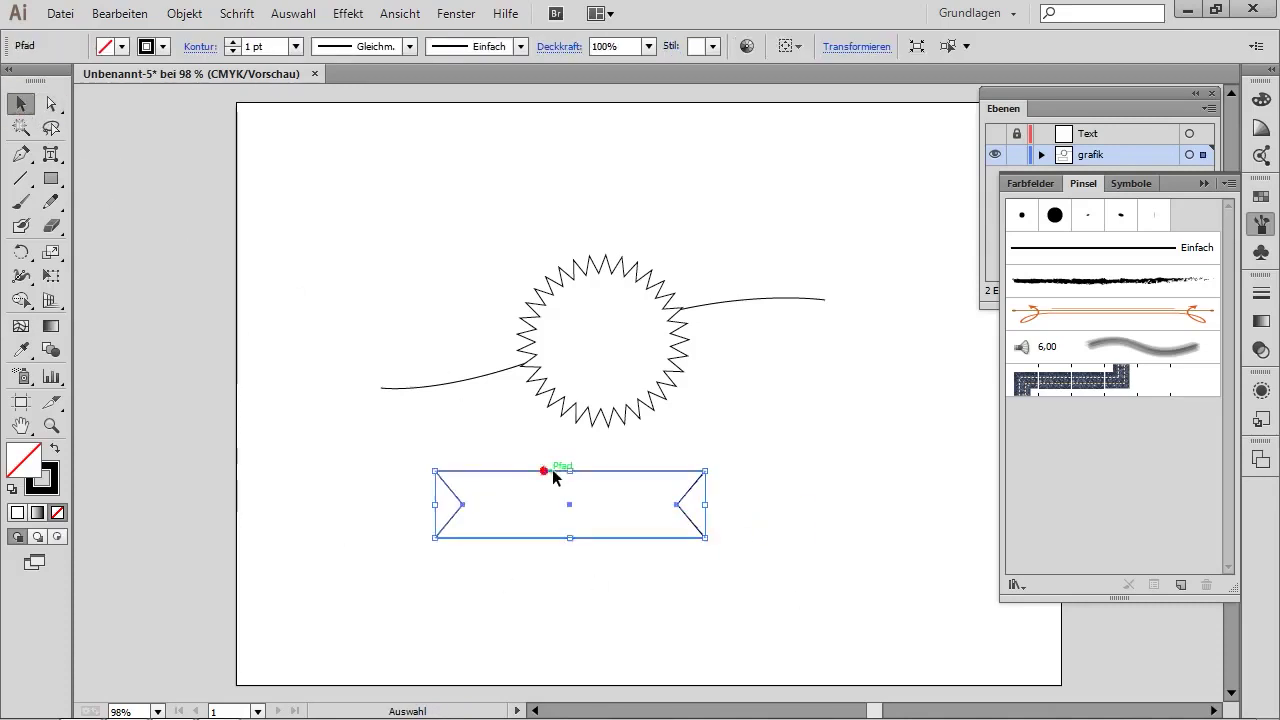
click(1260, 196)
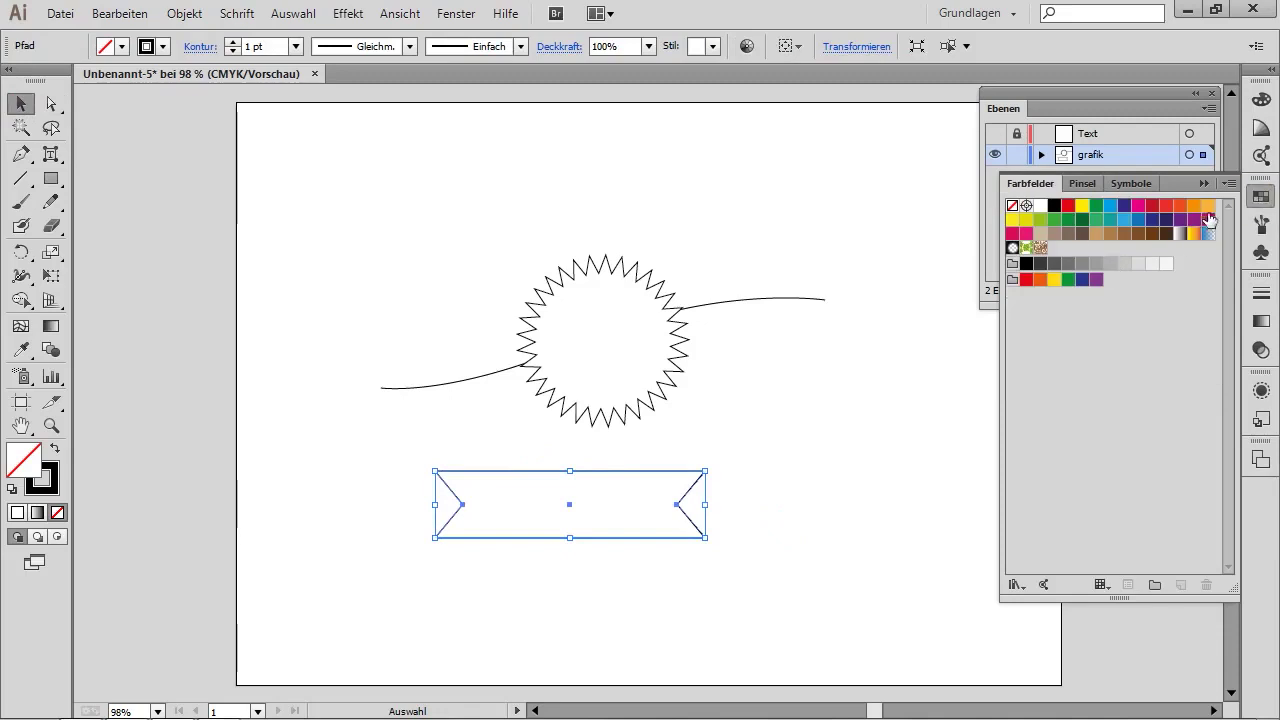
click(1208, 206)
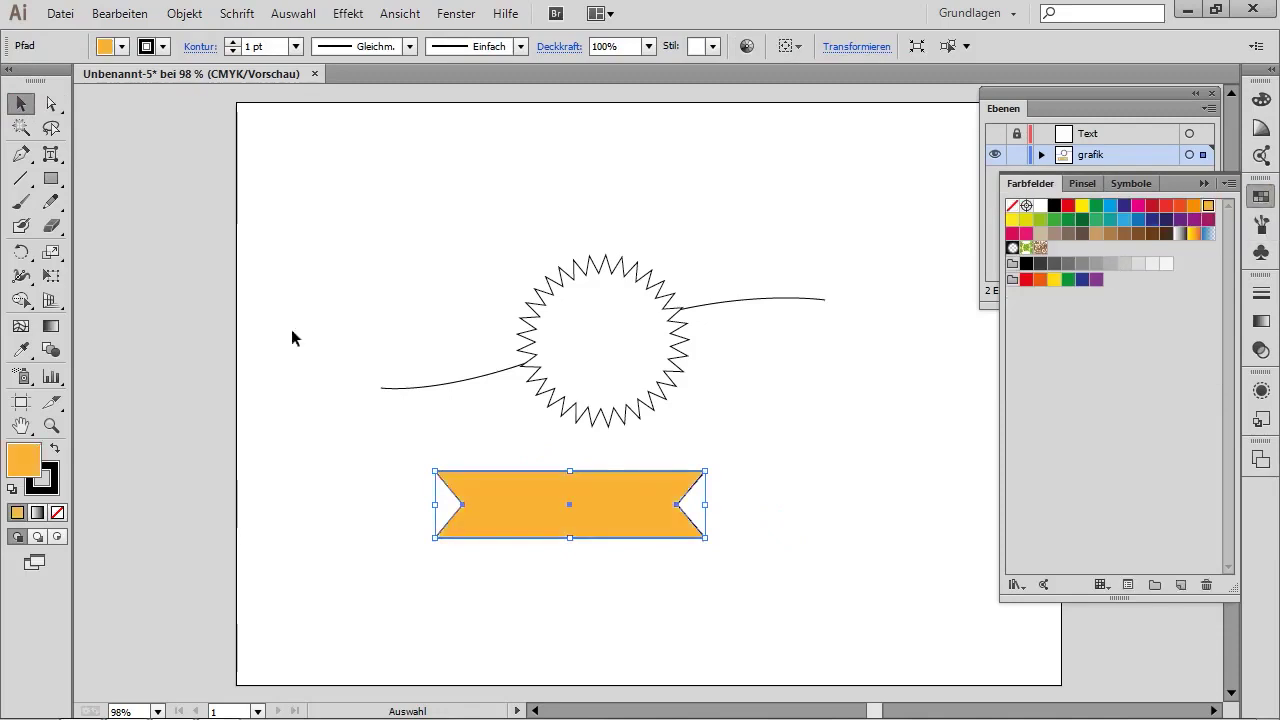
click(42, 480)
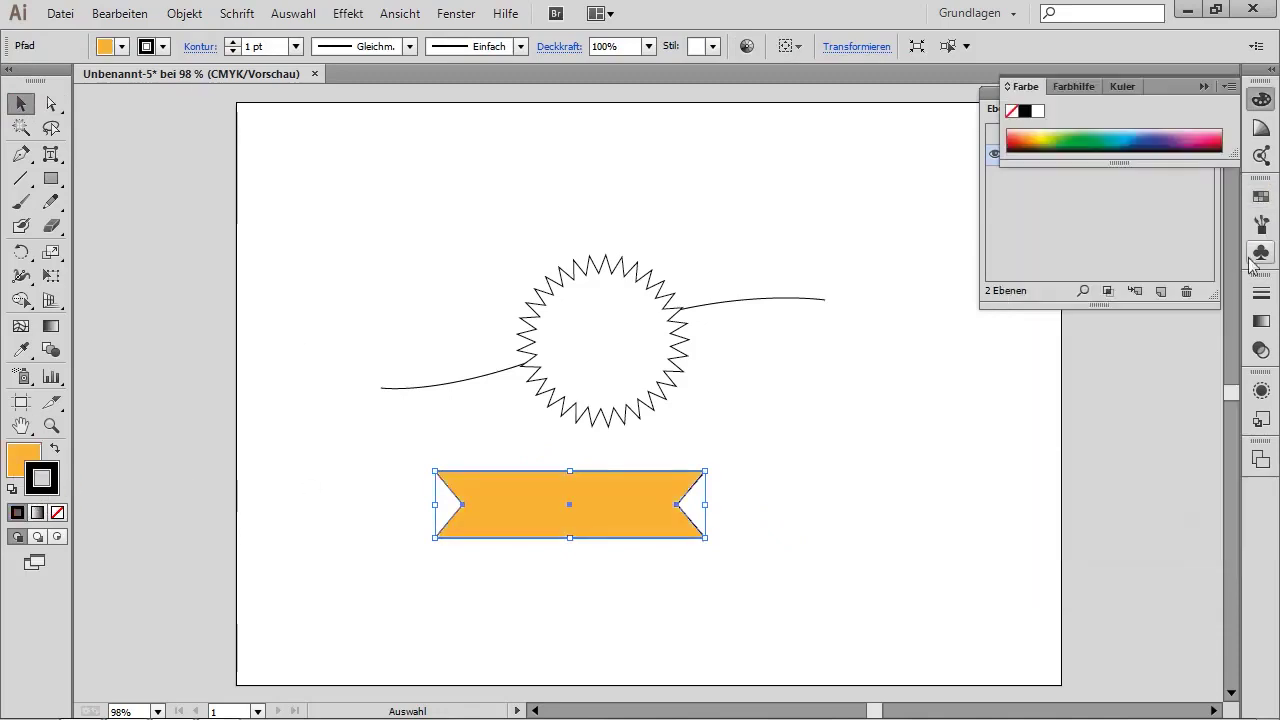
click(1258, 196)
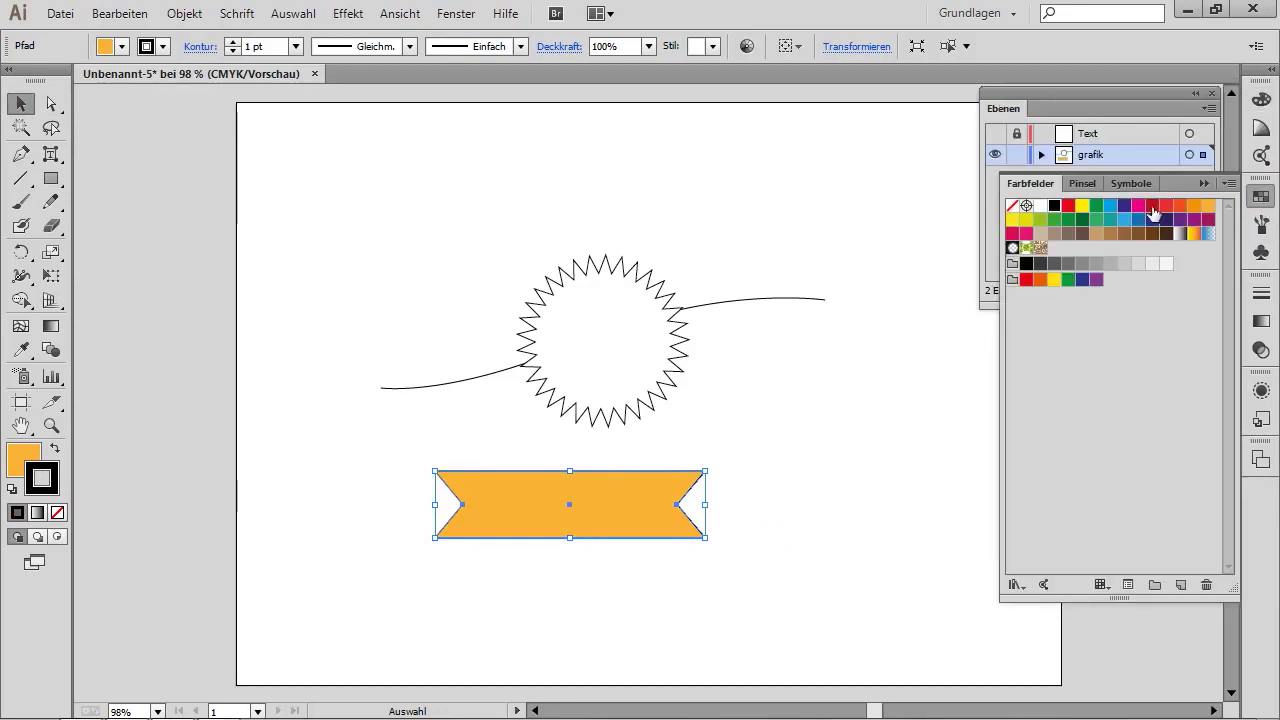
click(1150, 206)
click(233, 43)
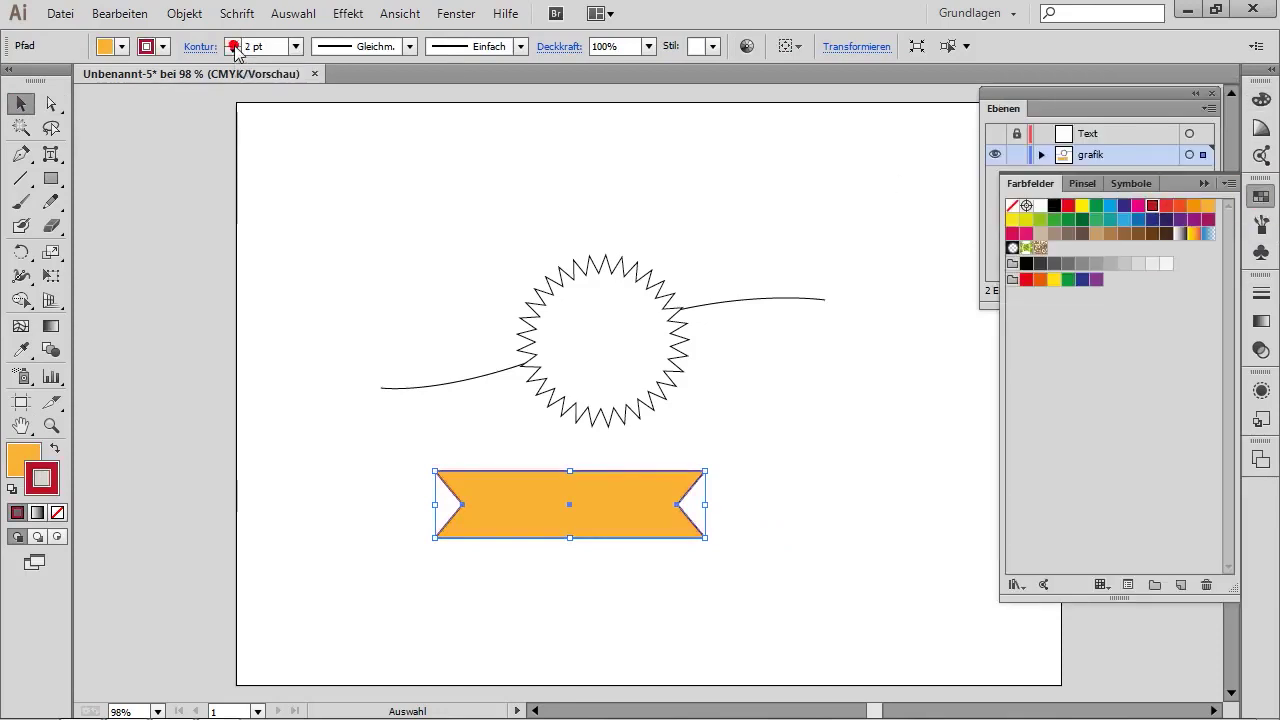
click(233, 43)
click(758, 427)
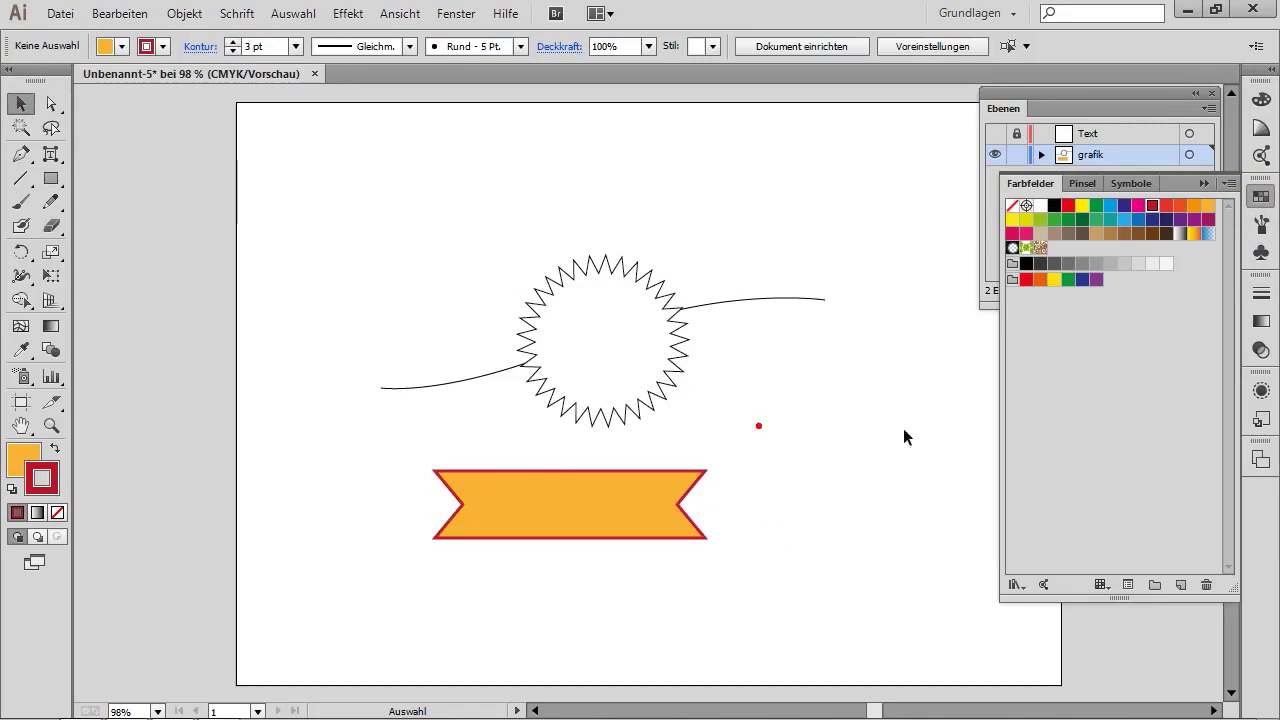
click(1261, 222)
Step: Save the banner as art brush Bildpinsel 1, stretching between guides placed inside the notches
mouse_move(489, 499)
mouse_down()
mouse_move(1063, 483)
mouse_move(1098, 465)
mouse_up()
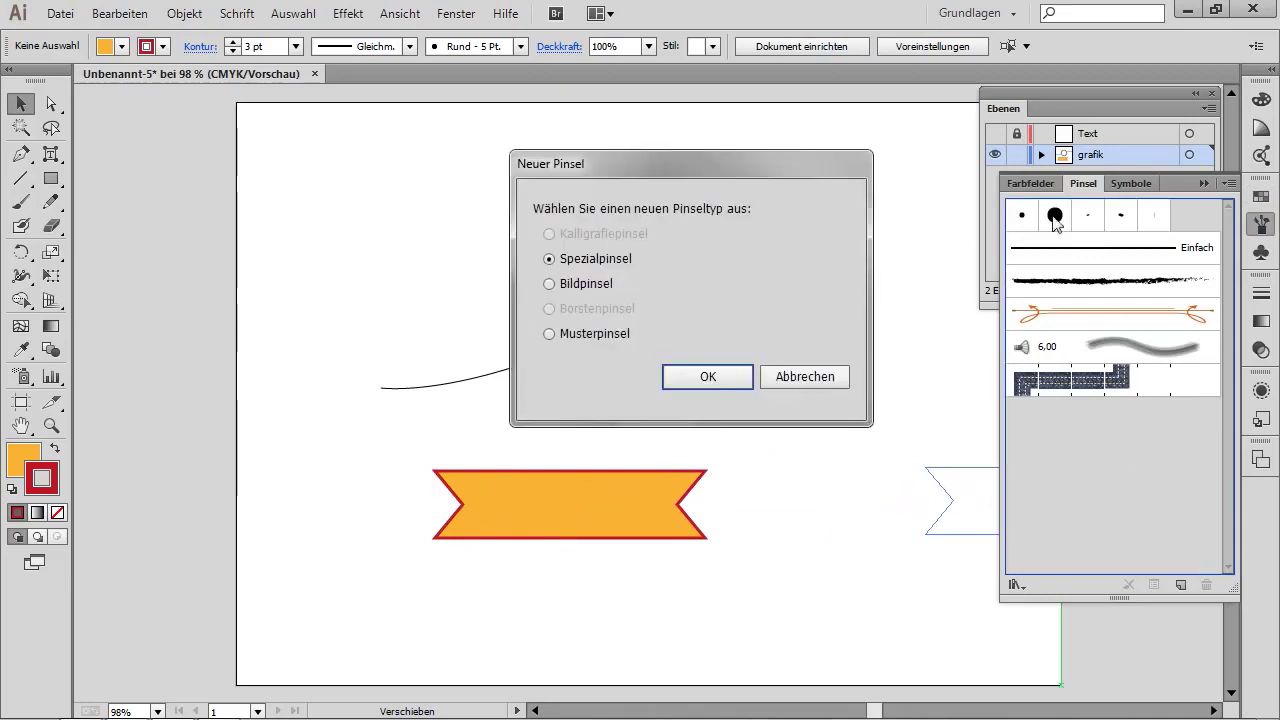
click(609, 334)
click(583, 284)
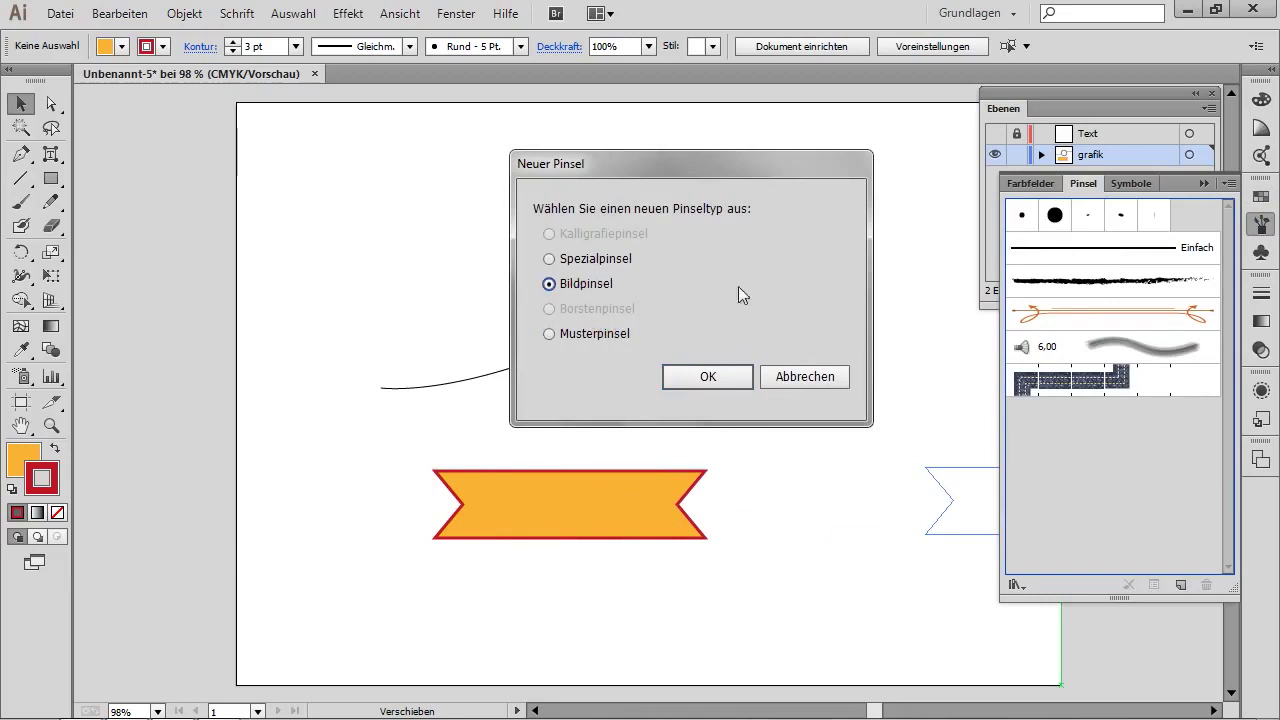
click(690, 377)
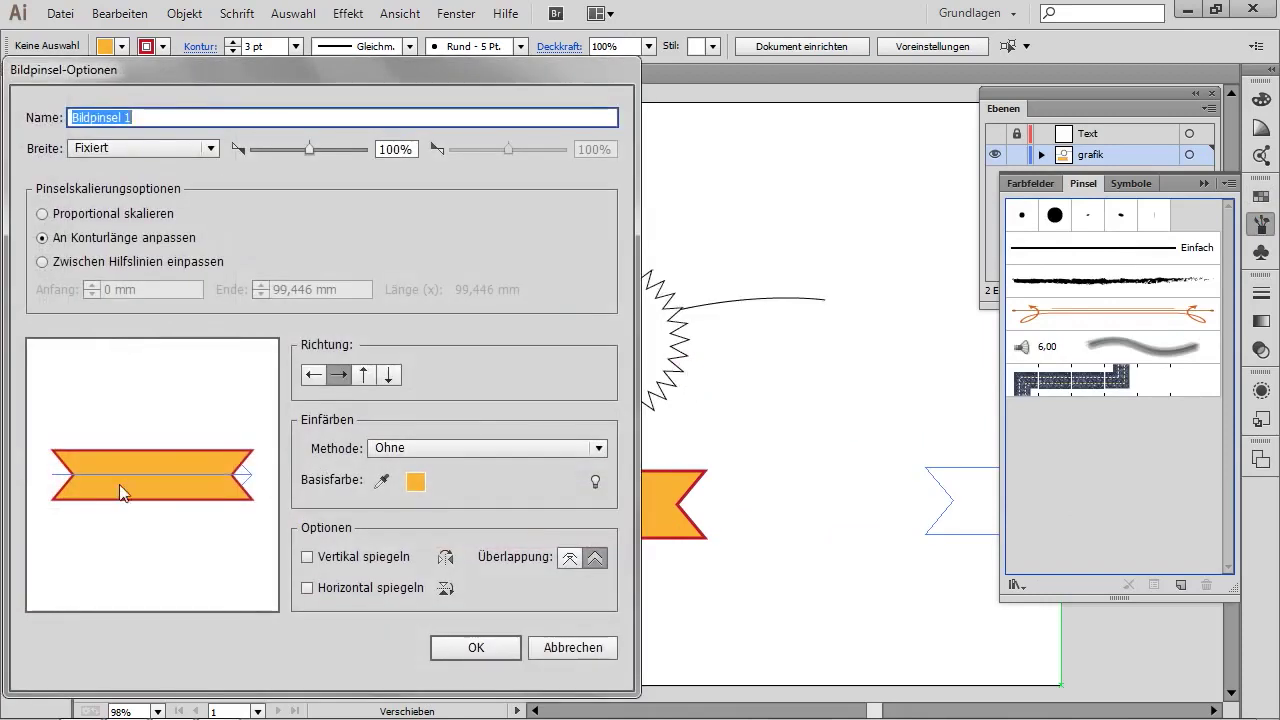
click(92, 264)
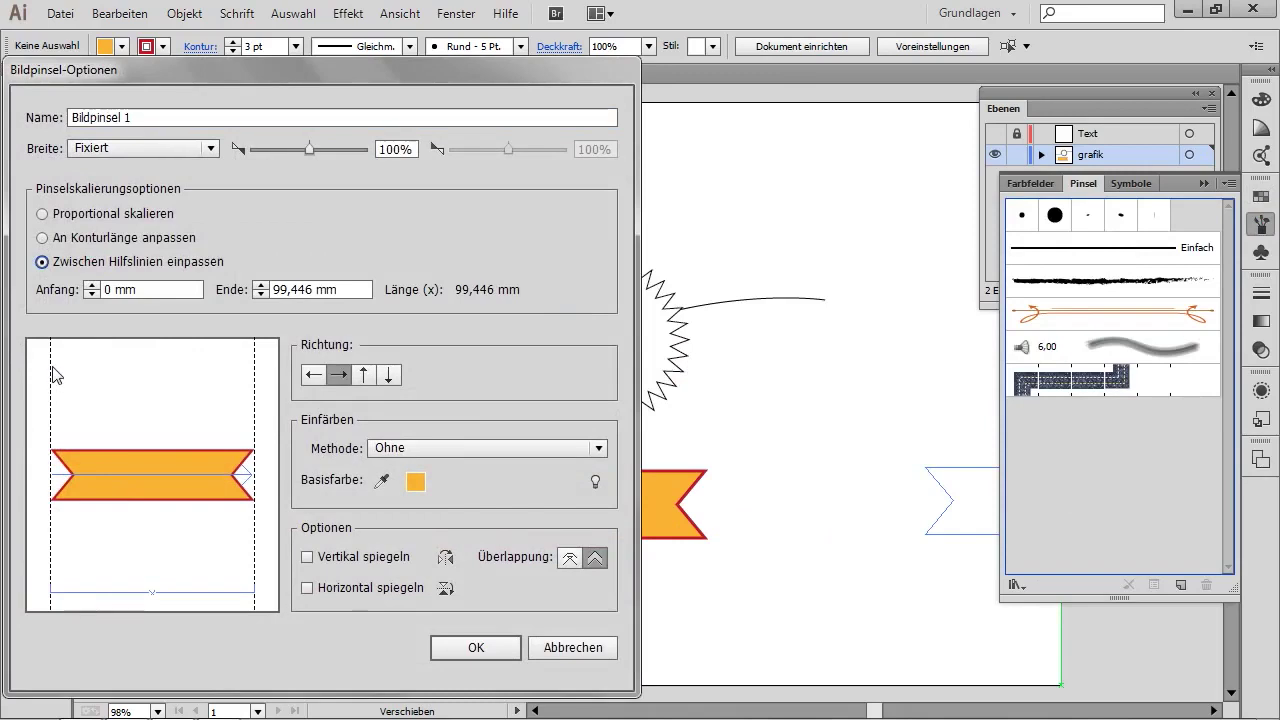
drag(50, 366, 76, 368)
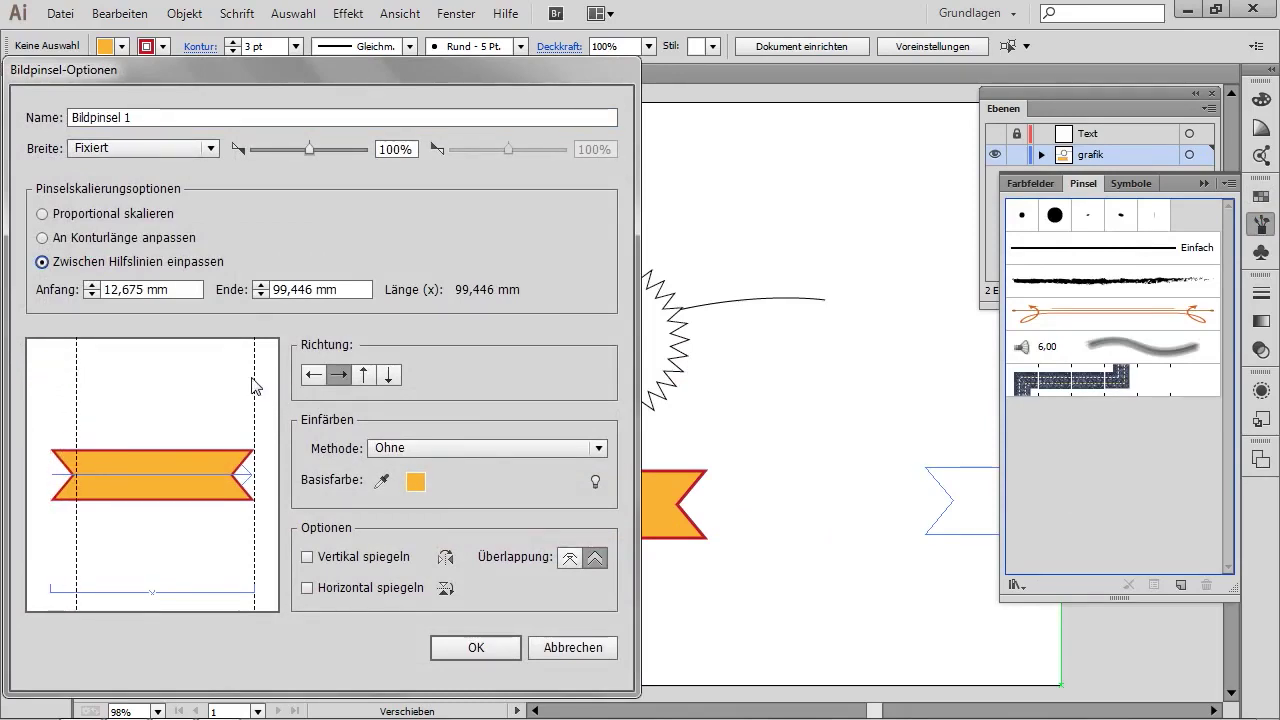
drag(256, 382, 229, 390)
click(484, 647)
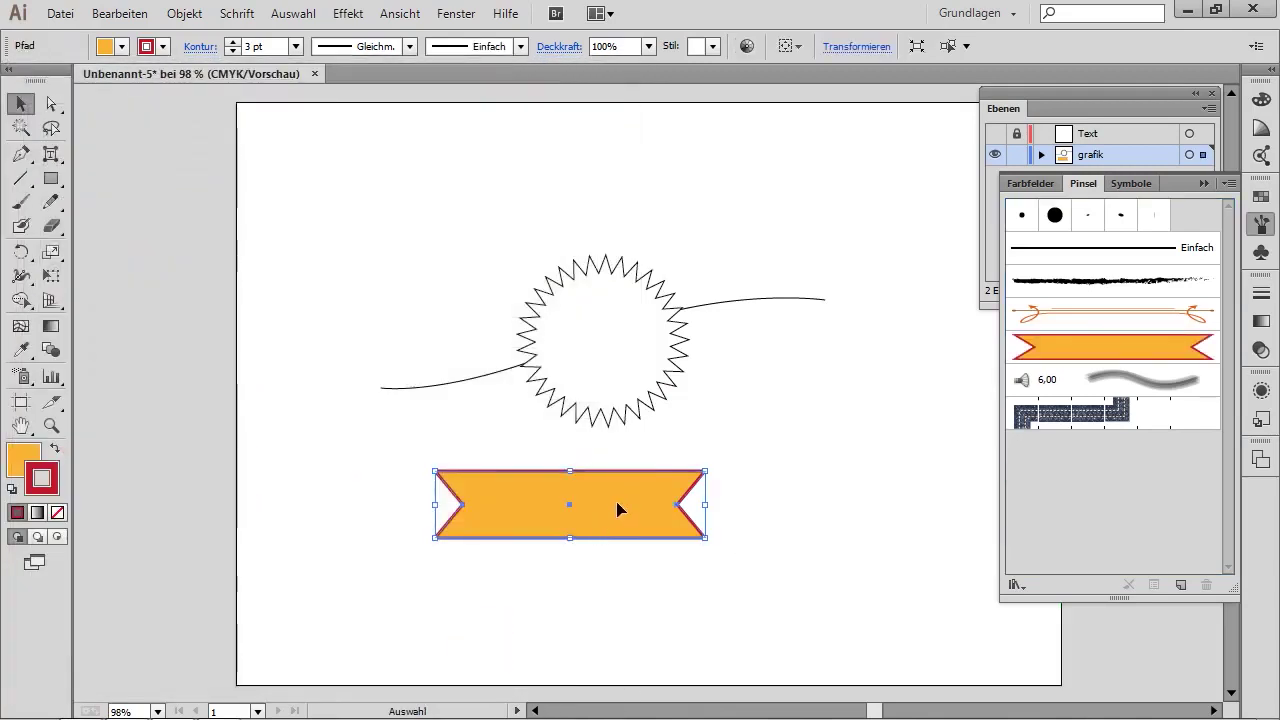
Step: Delete the original banner and apply the banner brush to the curved line
key(Delete)
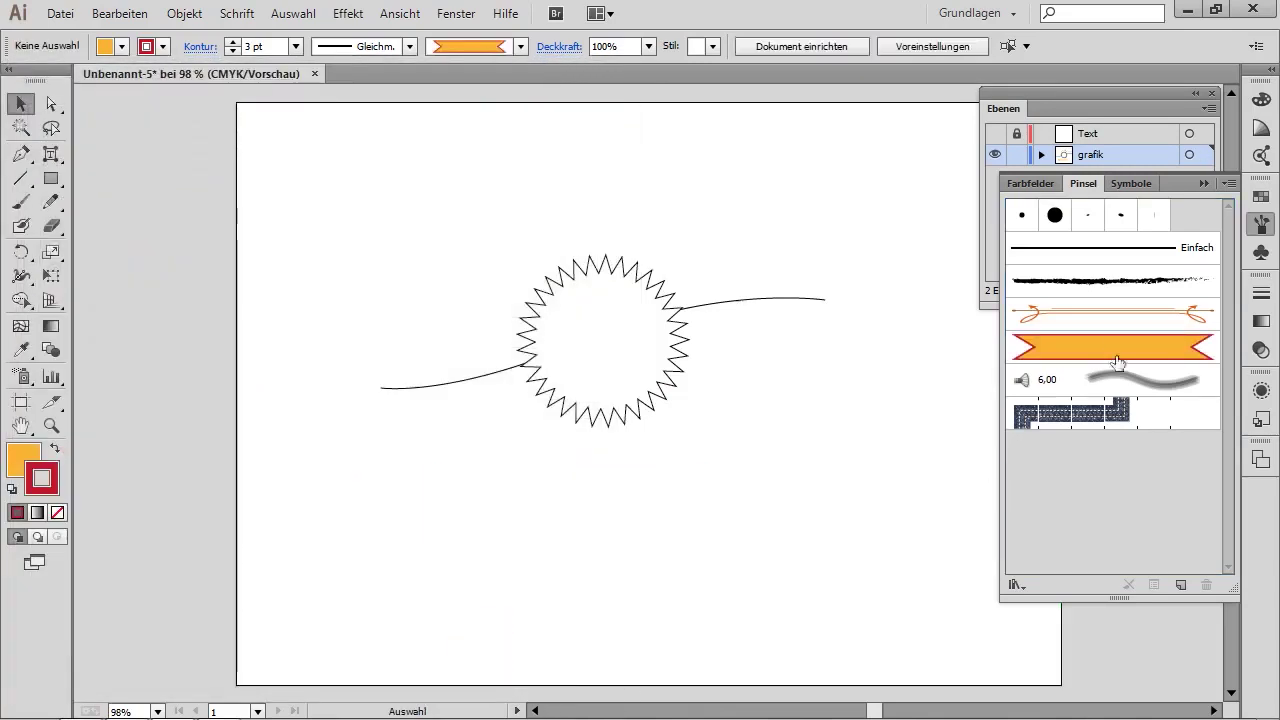
mouse_move(745, 265)
mouse_down()
mouse_move(816, 337)
mouse_move(809, 460)
mouse_up()
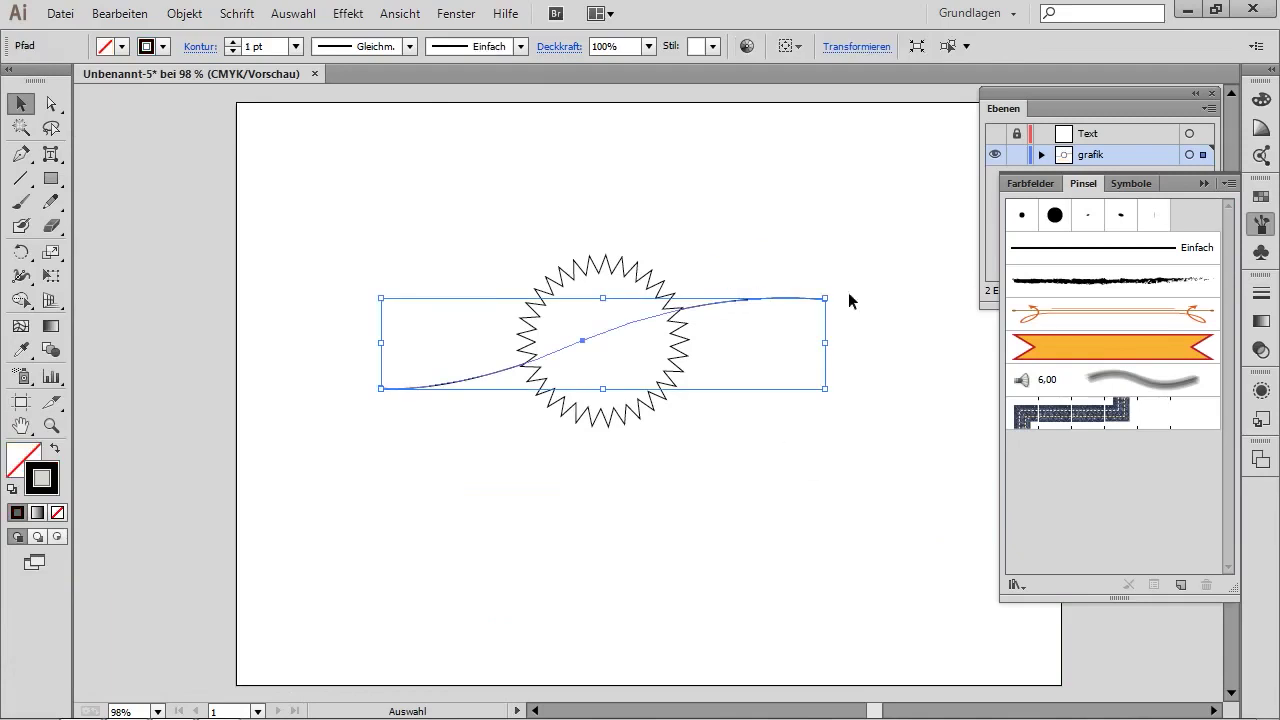
click(1133, 350)
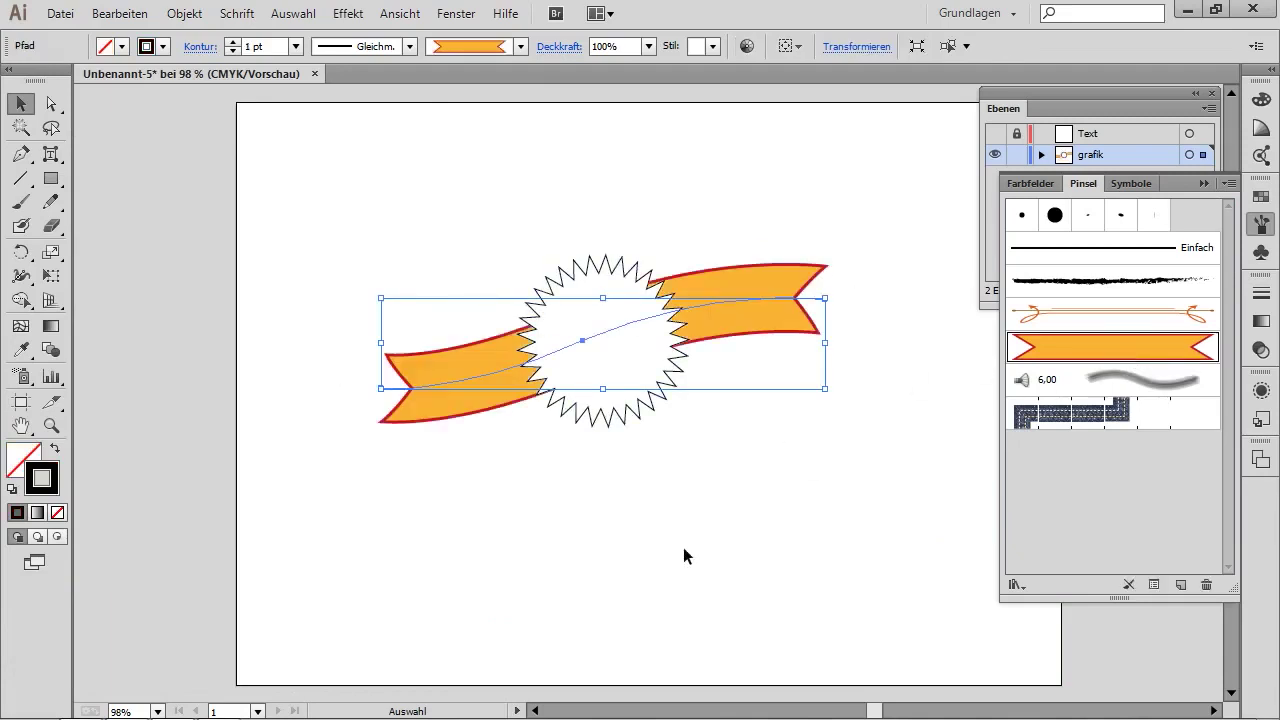
Step: Pull the ribbon's left and right end anchors outward to widen it
click(51, 103)
click(436, 206)
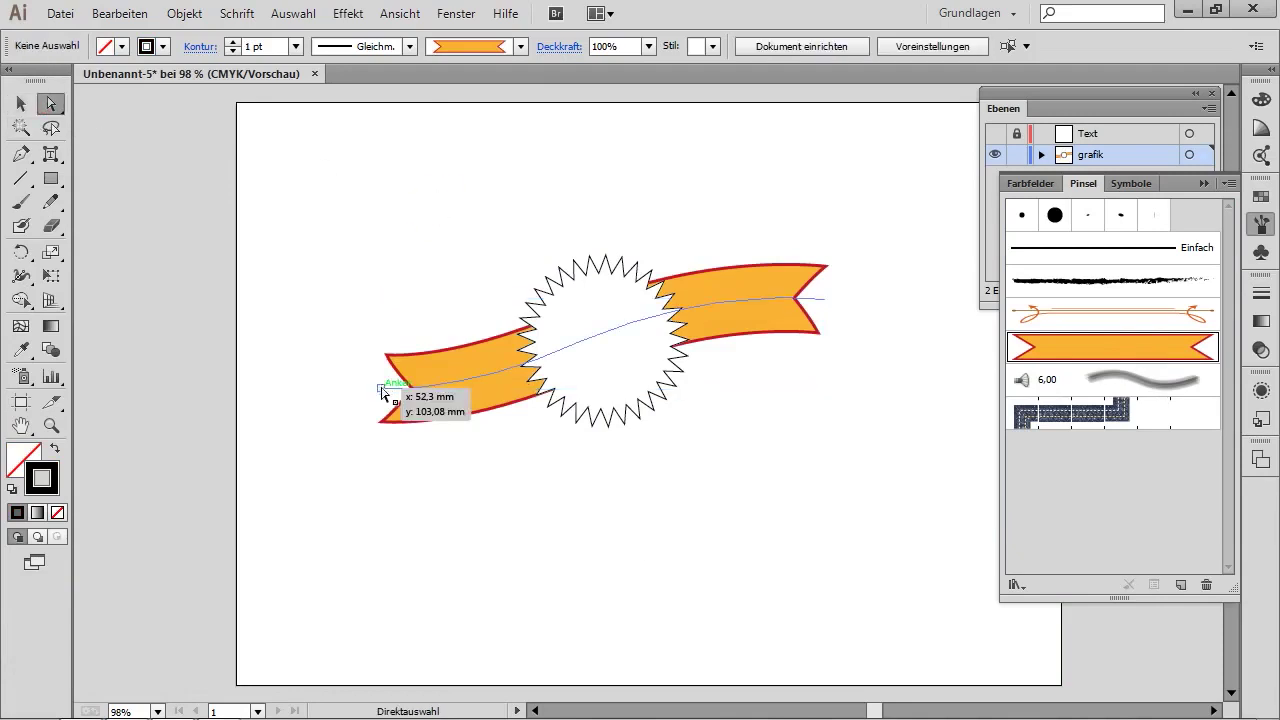
click(384, 390)
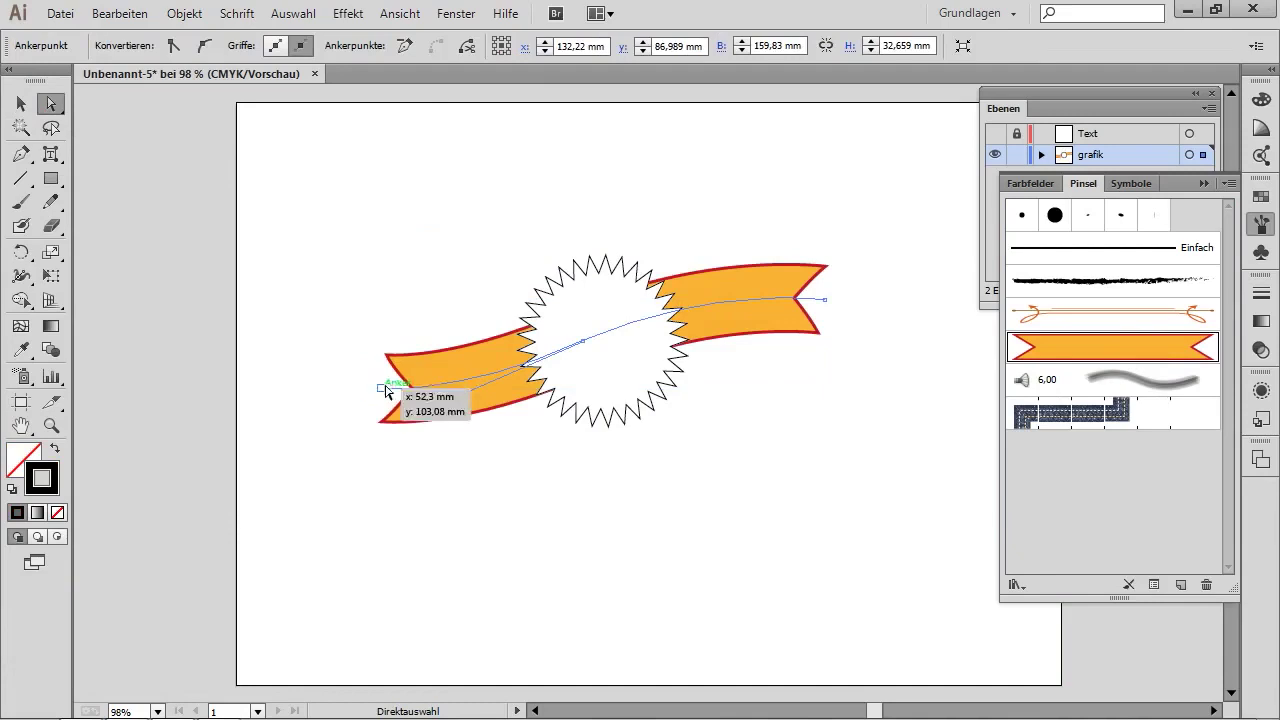
drag(383, 390, 357, 367)
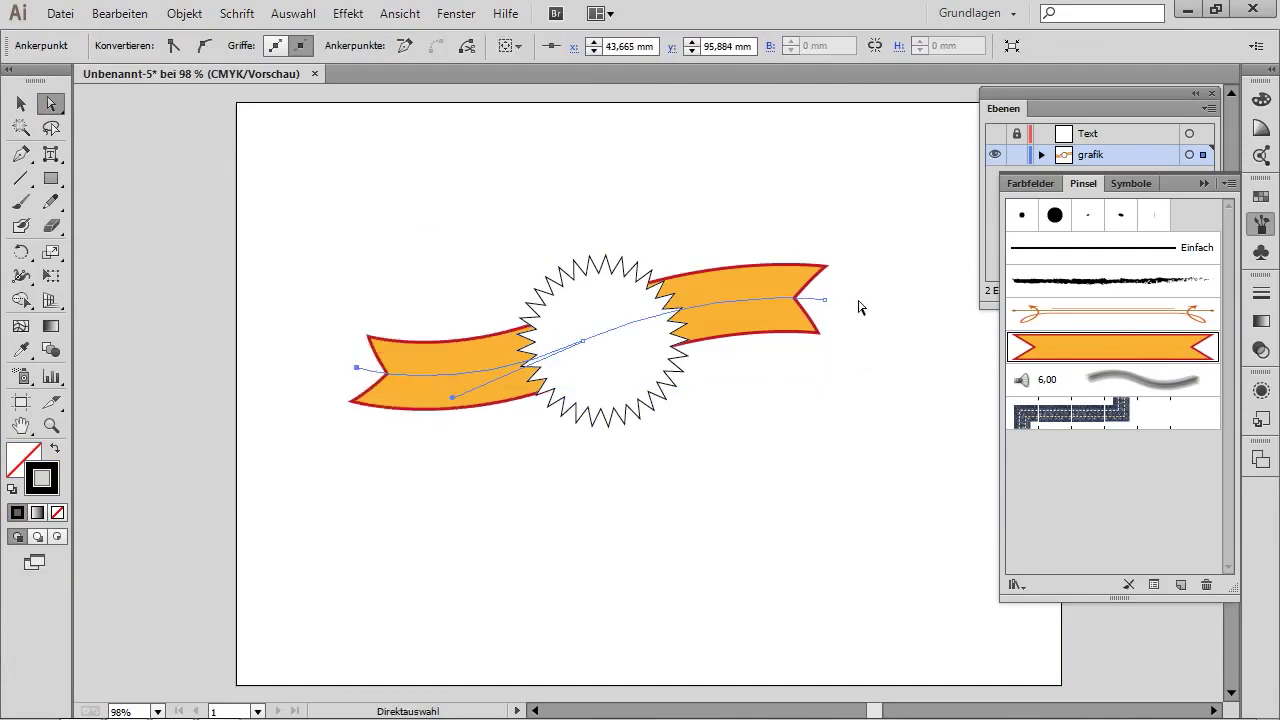
drag(826, 299, 854, 317)
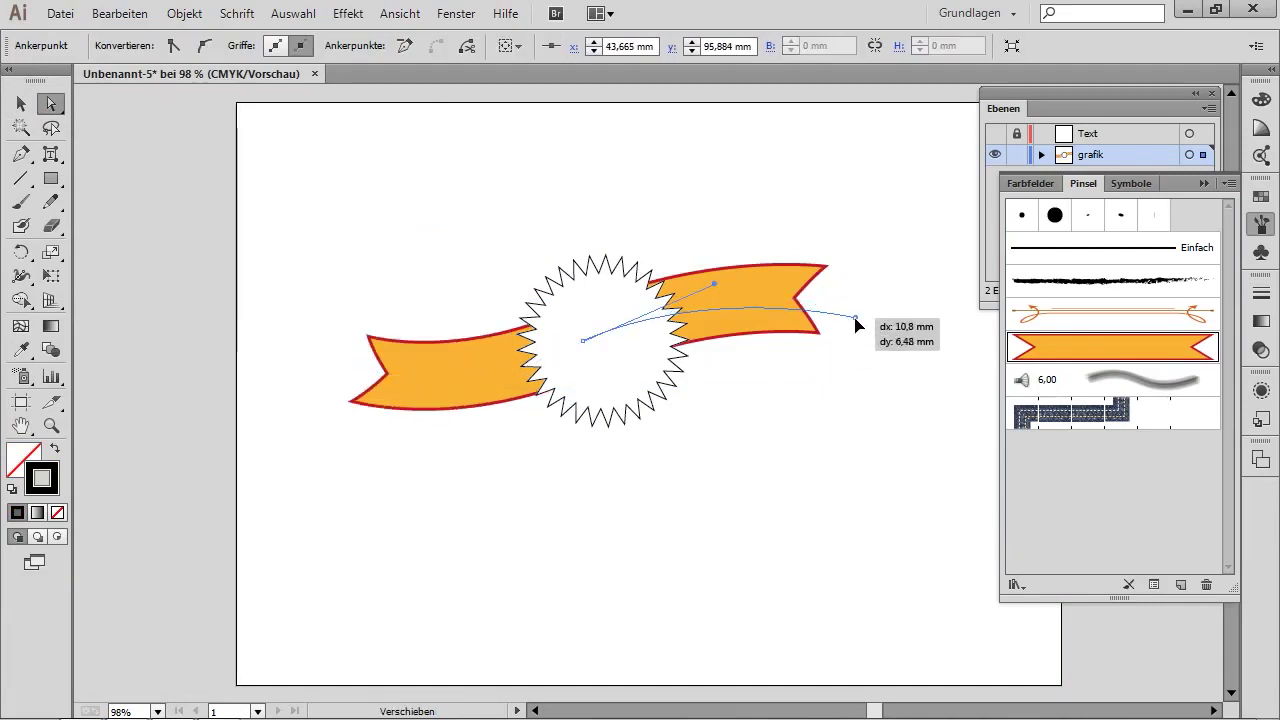
click(730, 465)
click(686, 362)
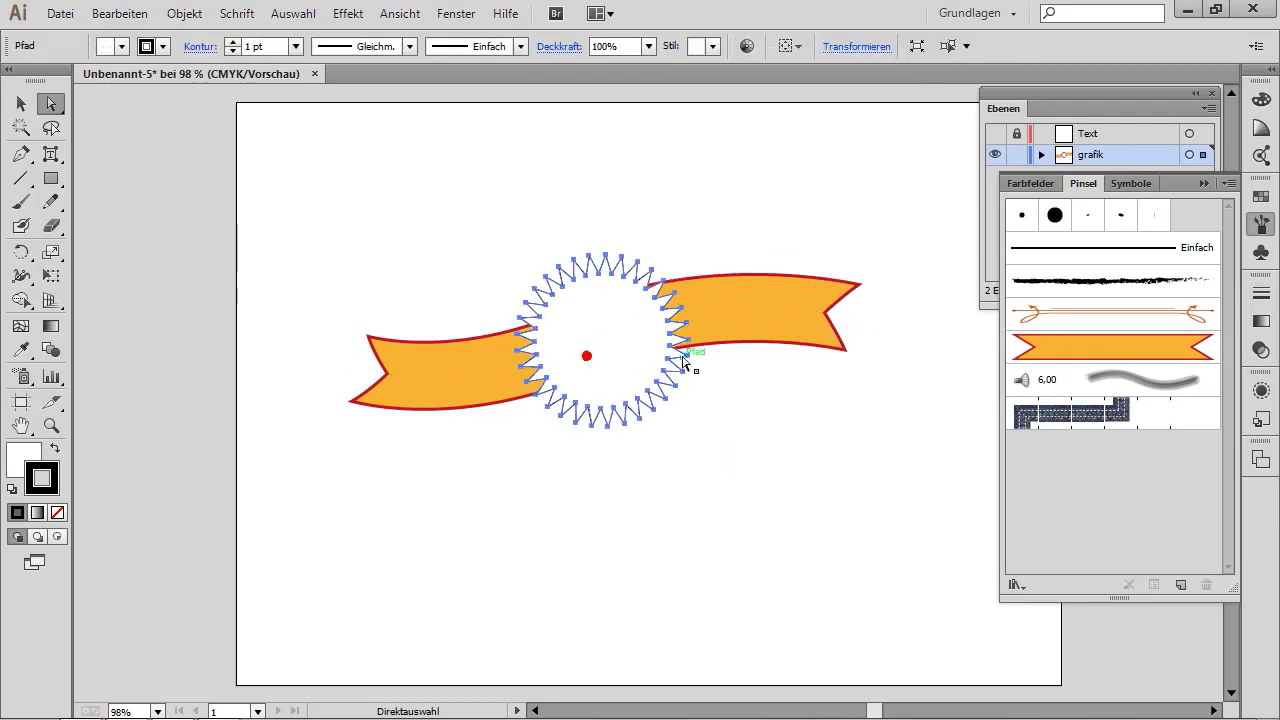
Step: Give the starburst a blue 3 pt outline
click(1261, 196)
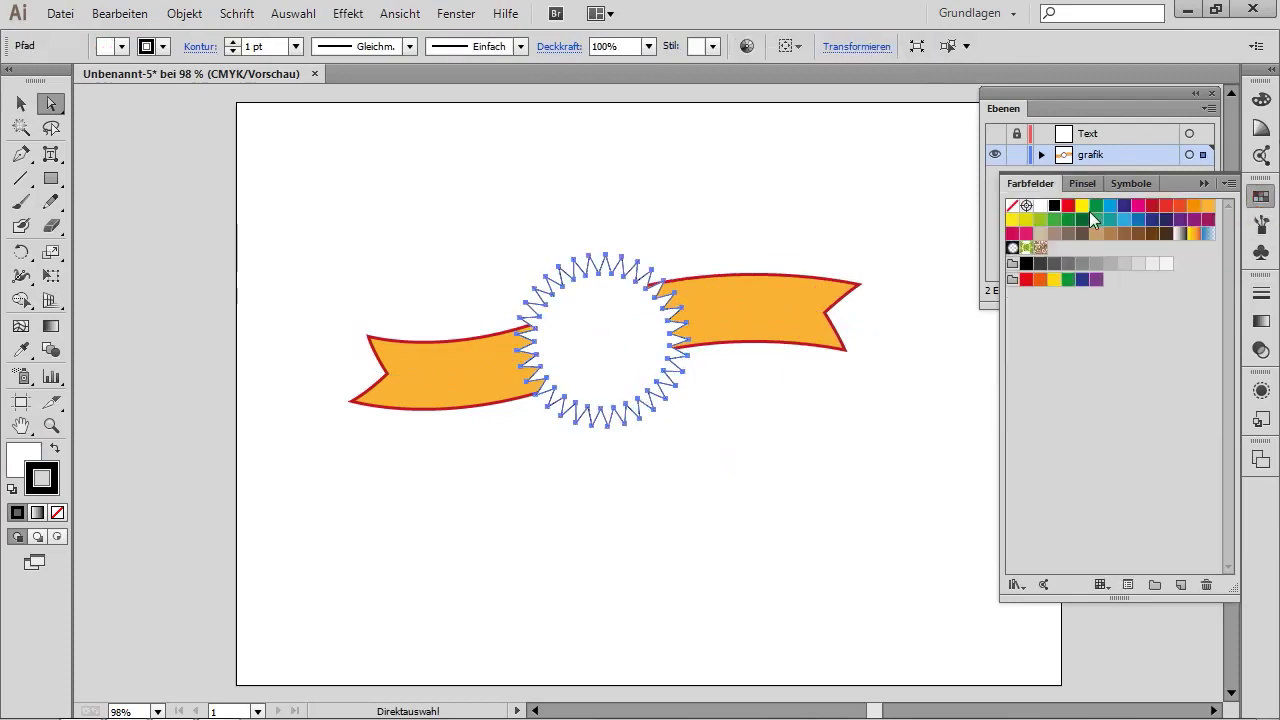
click(1141, 224)
click(230, 41)
click(229, 41)
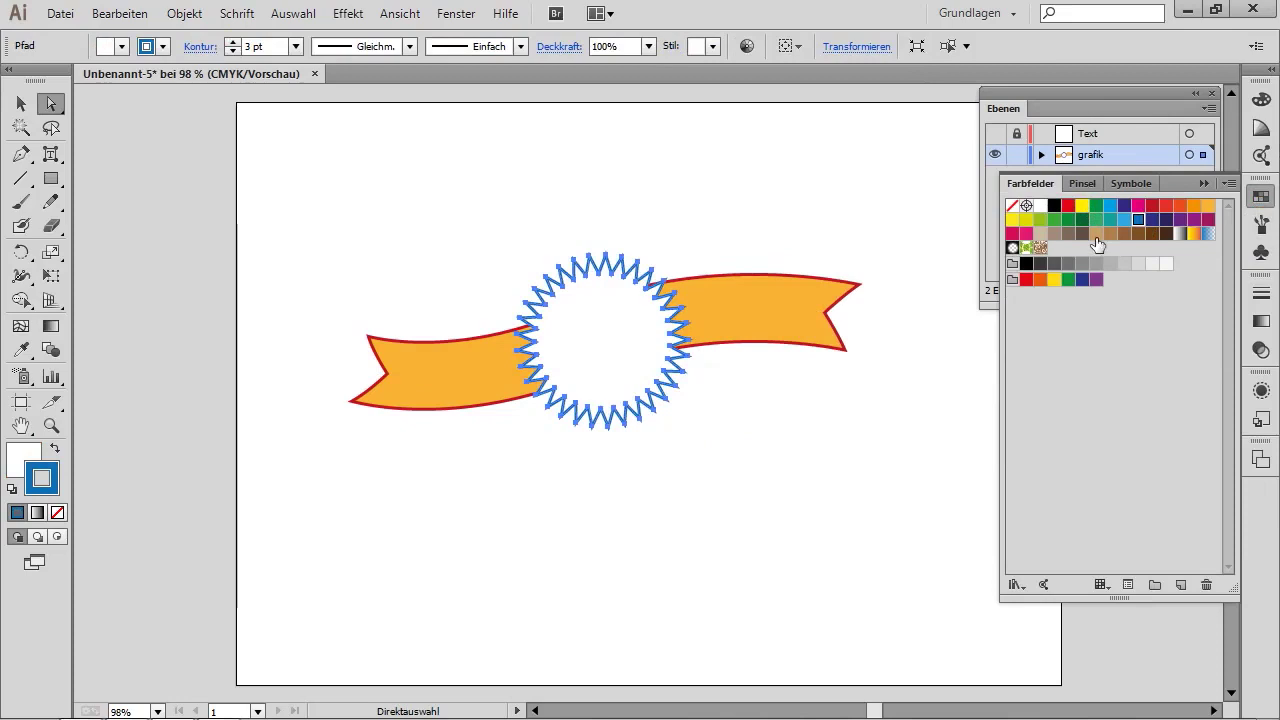
Step: Fill the starburst with the yellow swatch and check the result
click(28, 452)
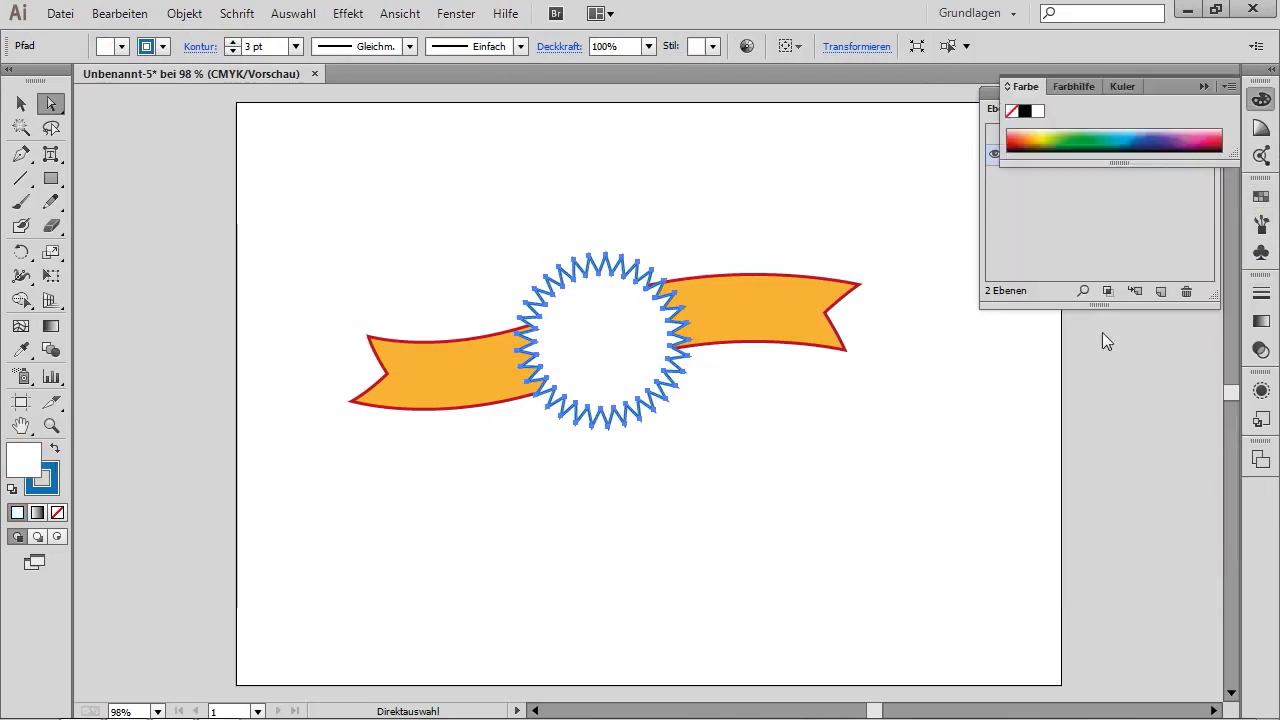
click(1262, 198)
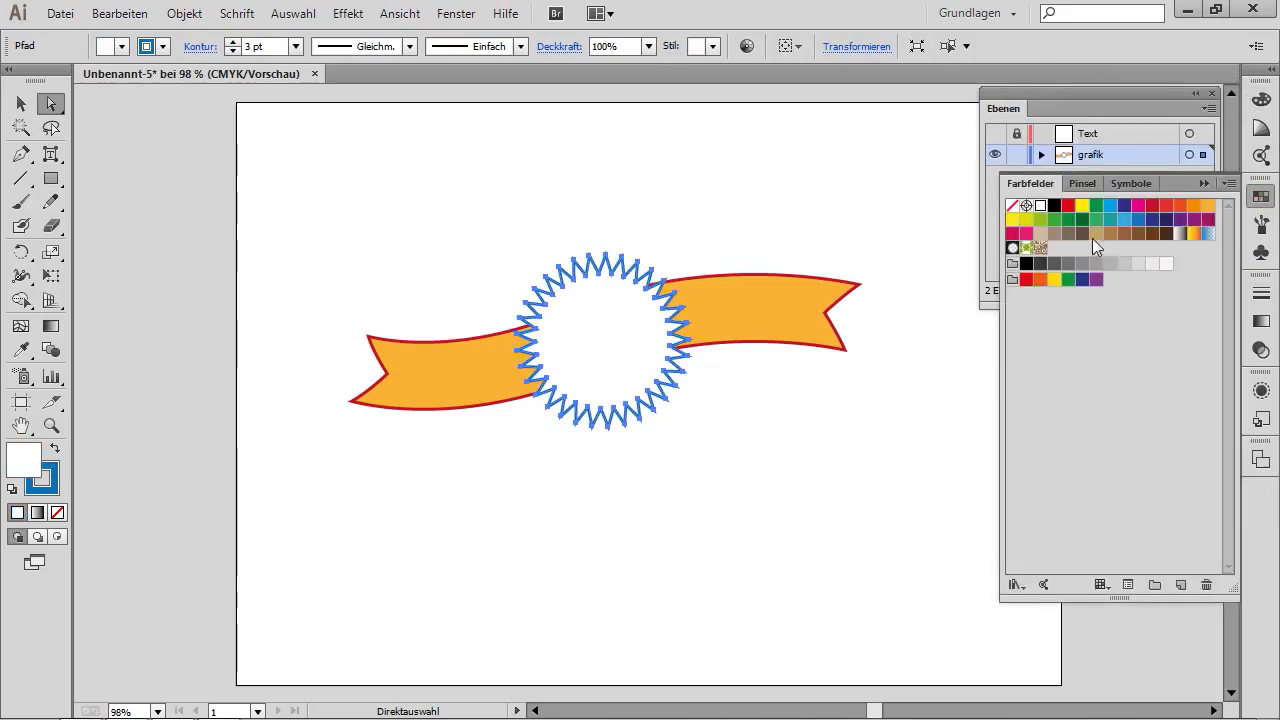
click(1082, 206)
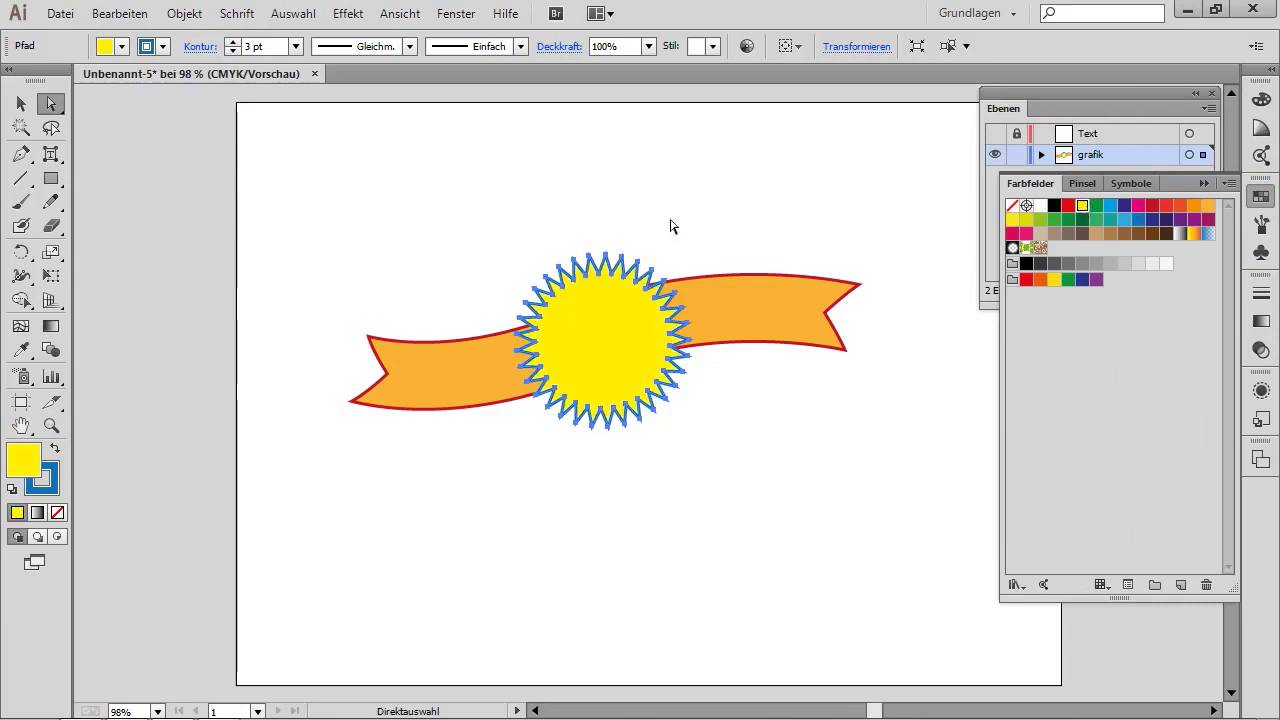
click(20, 103)
click(409, 140)
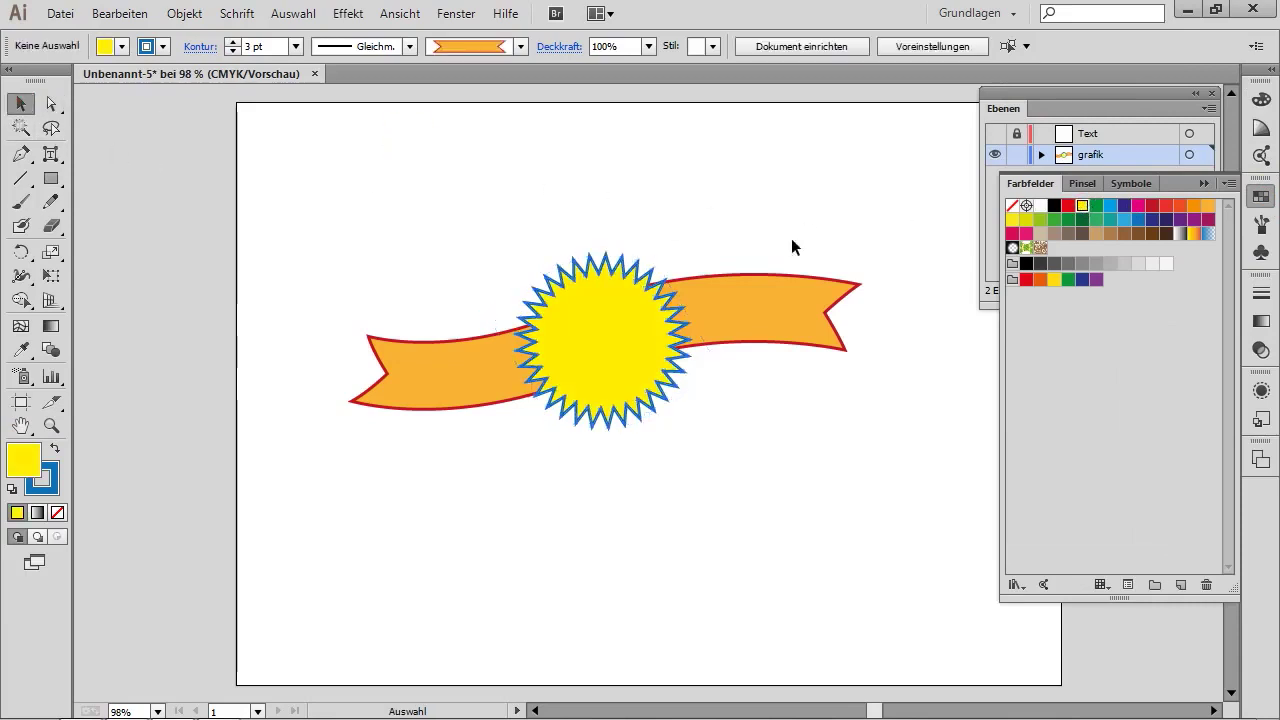
click(615, 356)
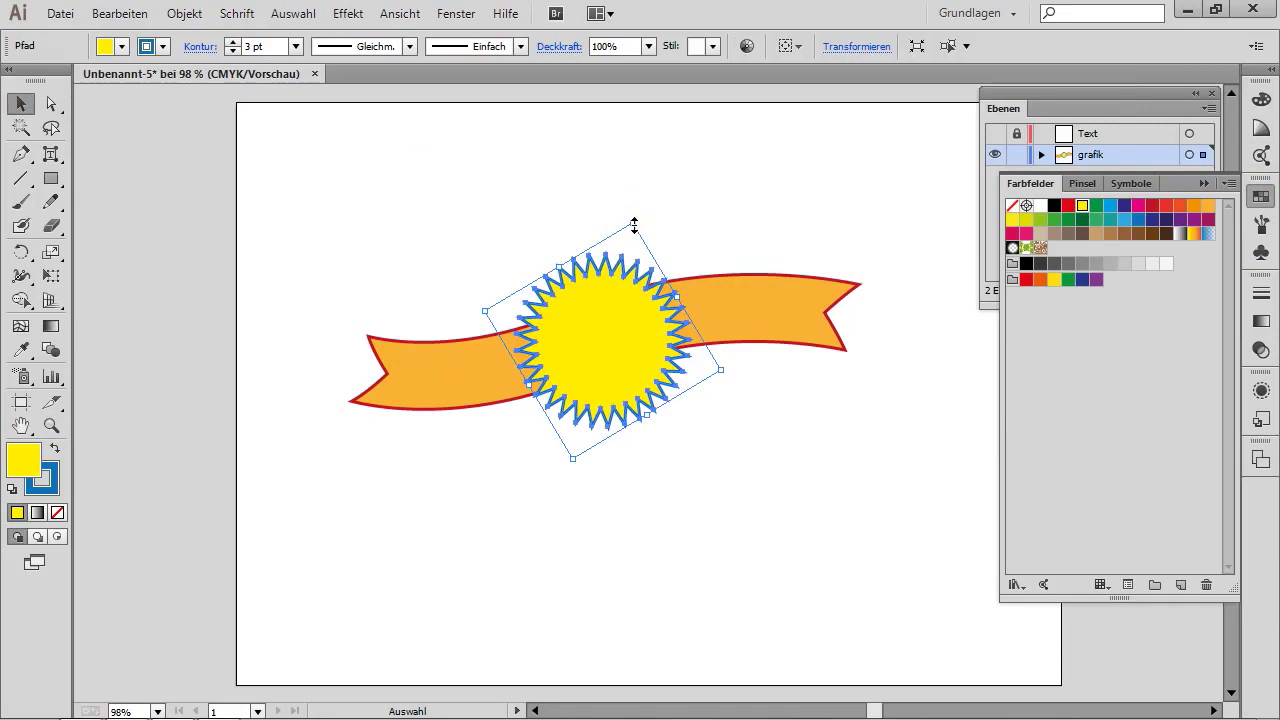
Step: Scale the yellow starburst up to about 75 mm across over the ribbon's middle
drag(634, 225, 634, 226)
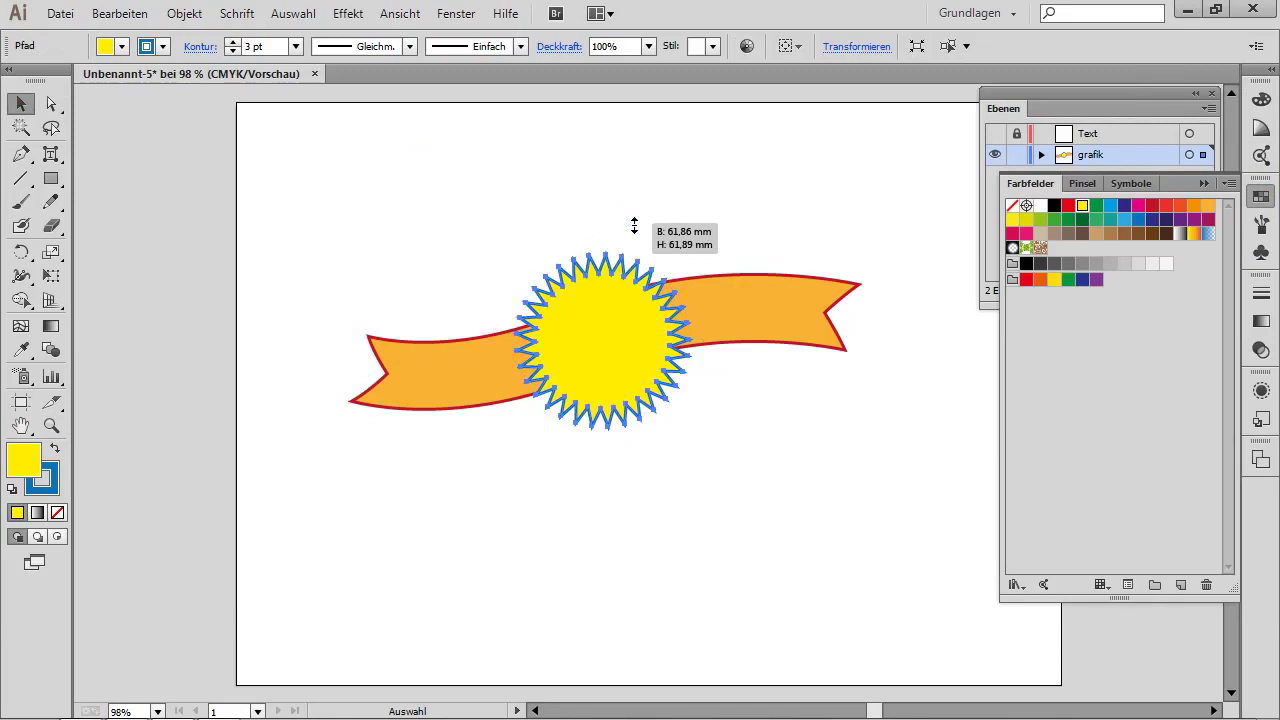
drag(634, 226, 694, 150)
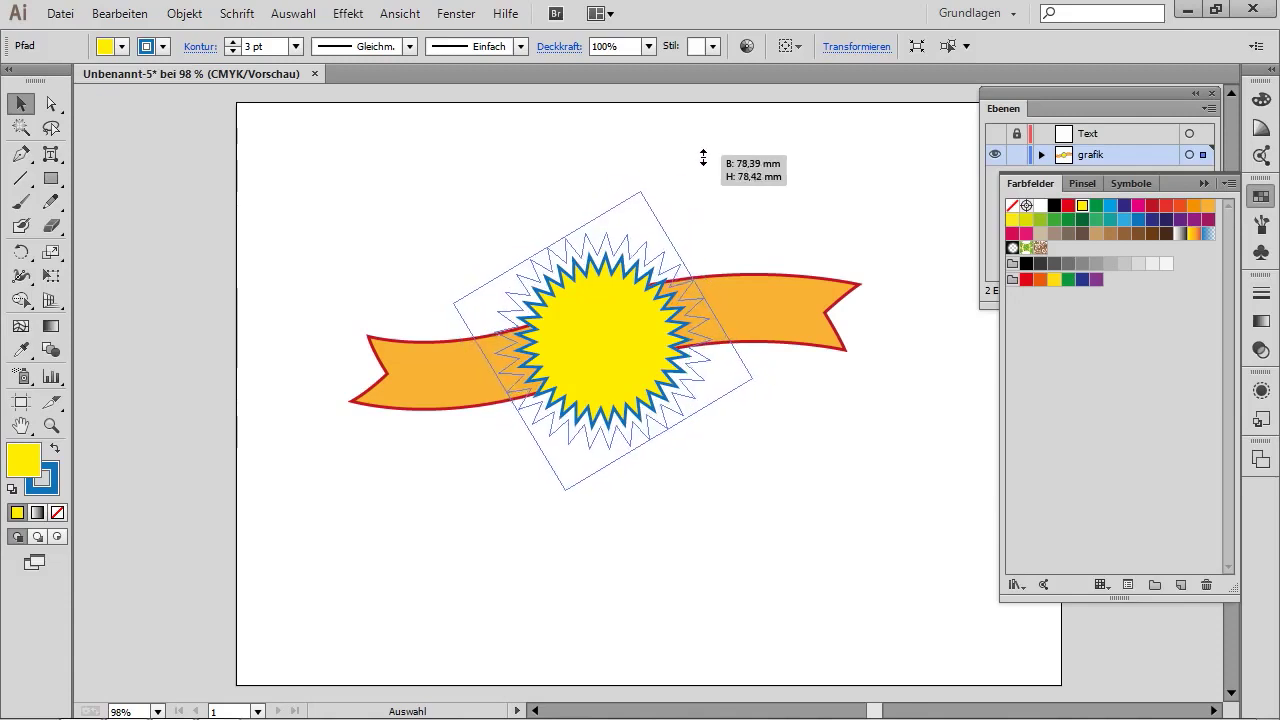
drag(694, 150, 707, 146)
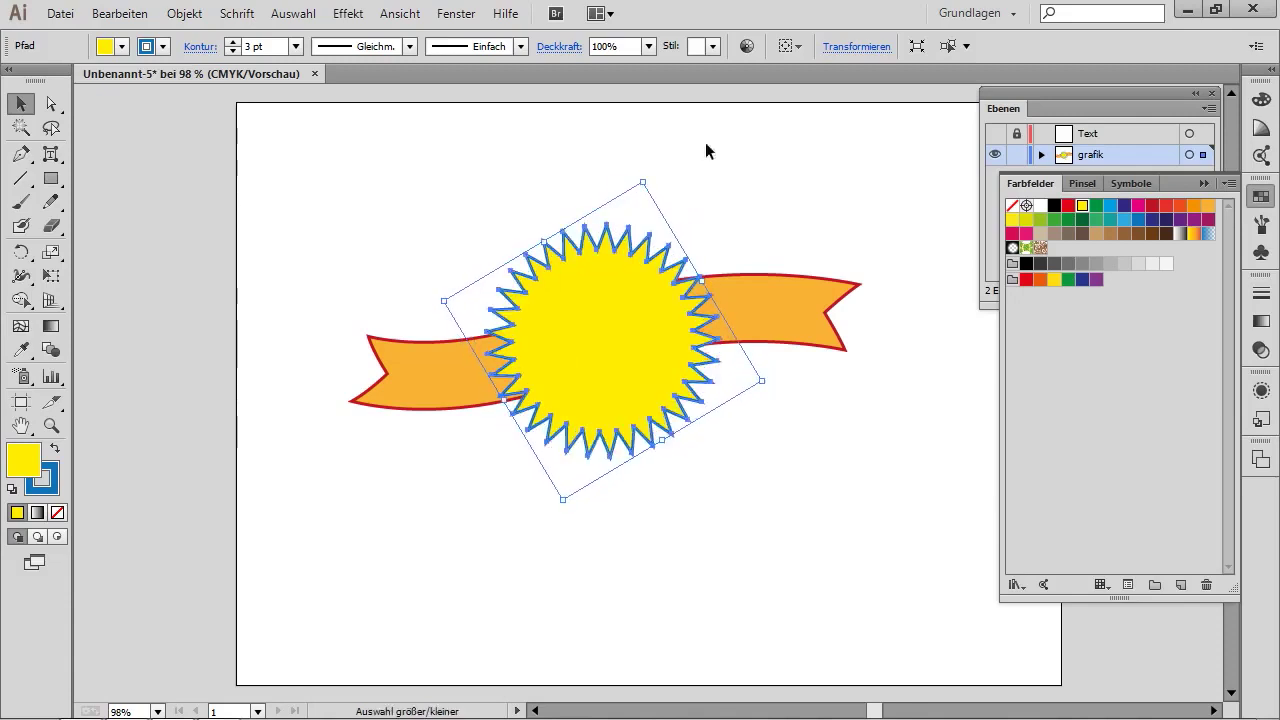
click(858, 491)
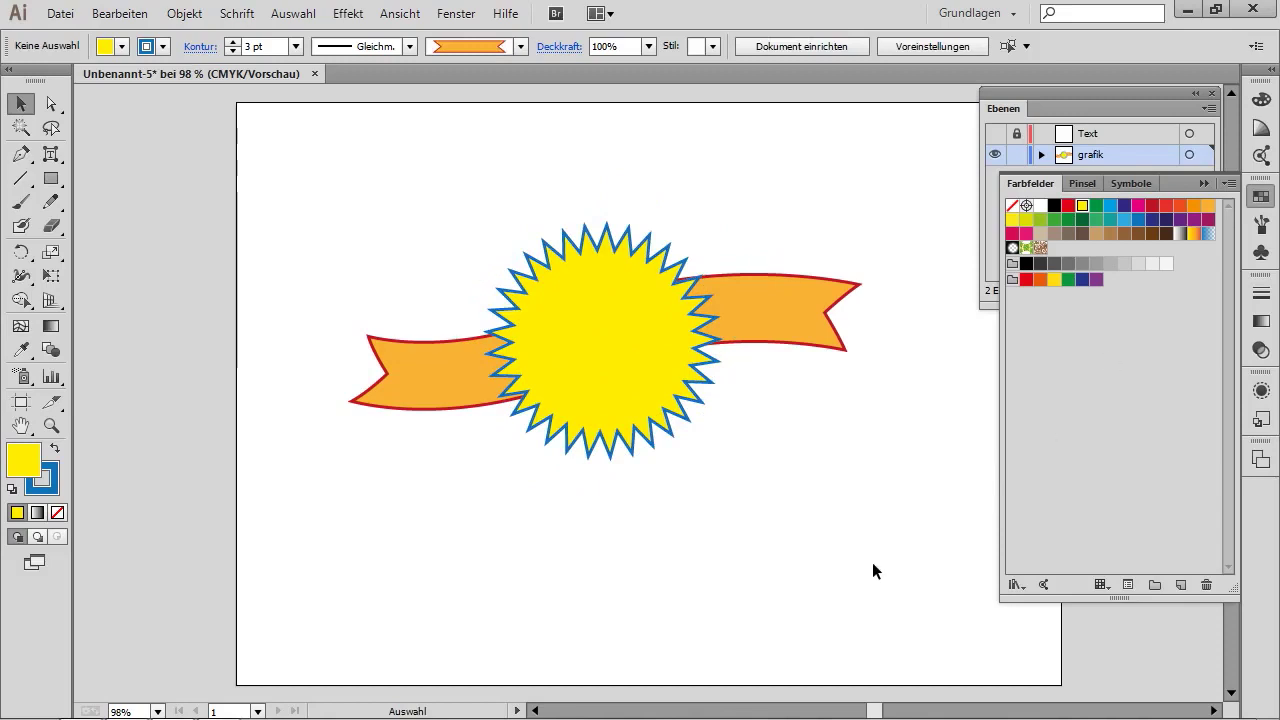
mouse_move(336, 148)
mouse_down()
mouse_move(814, 467)
mouse_move(907, 503)
mouse_up()
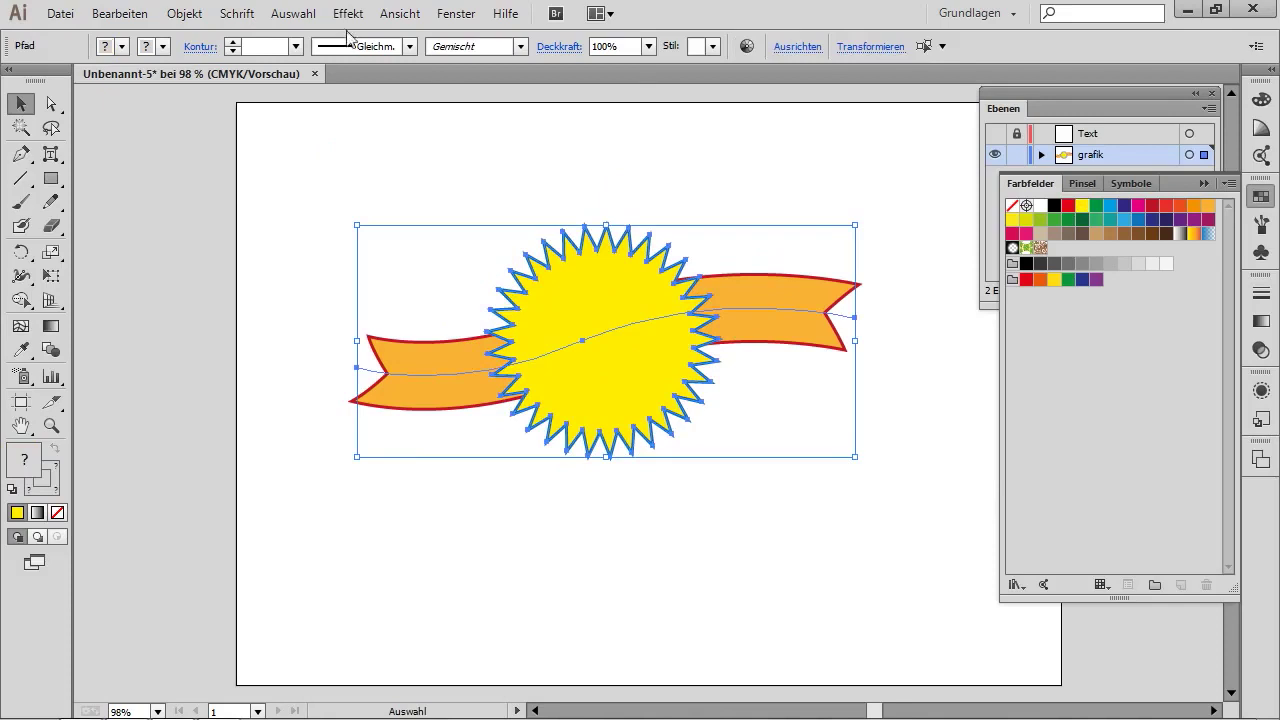
Step: Open the Drop Shadow effect with preview on and set its x offset to 0 mm
click(347, 14)
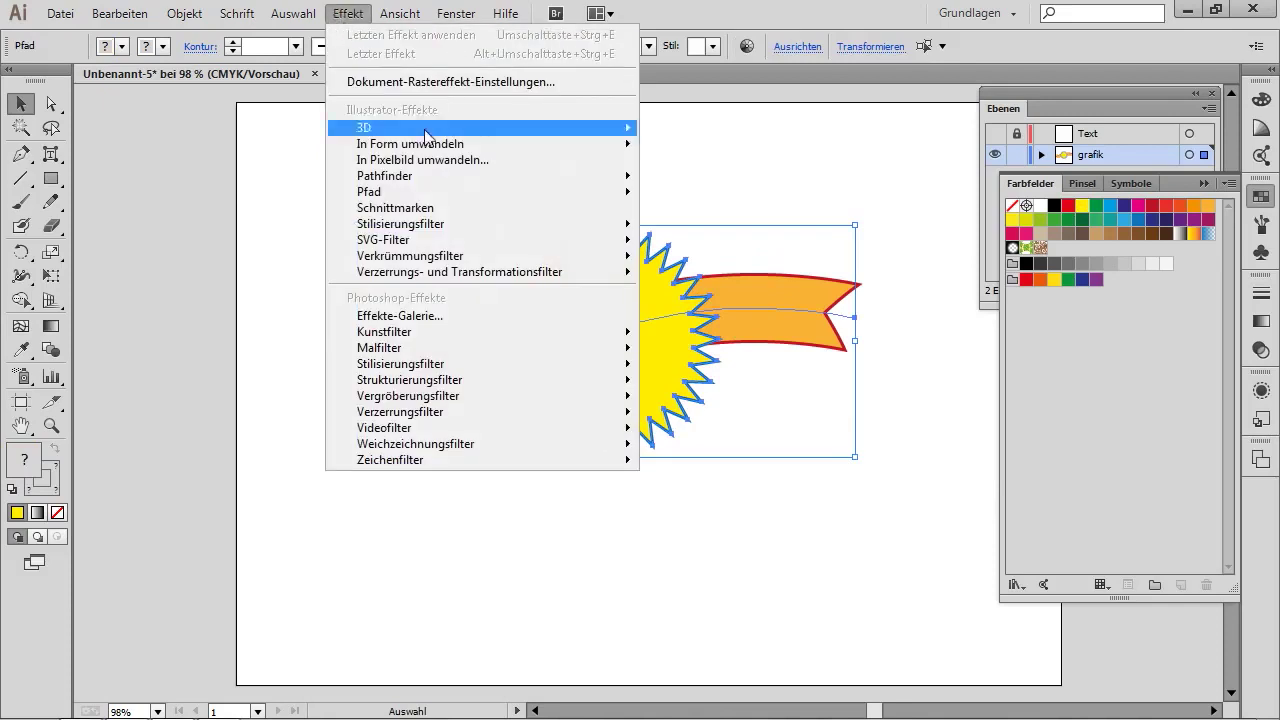
mouse_move(400, 224)
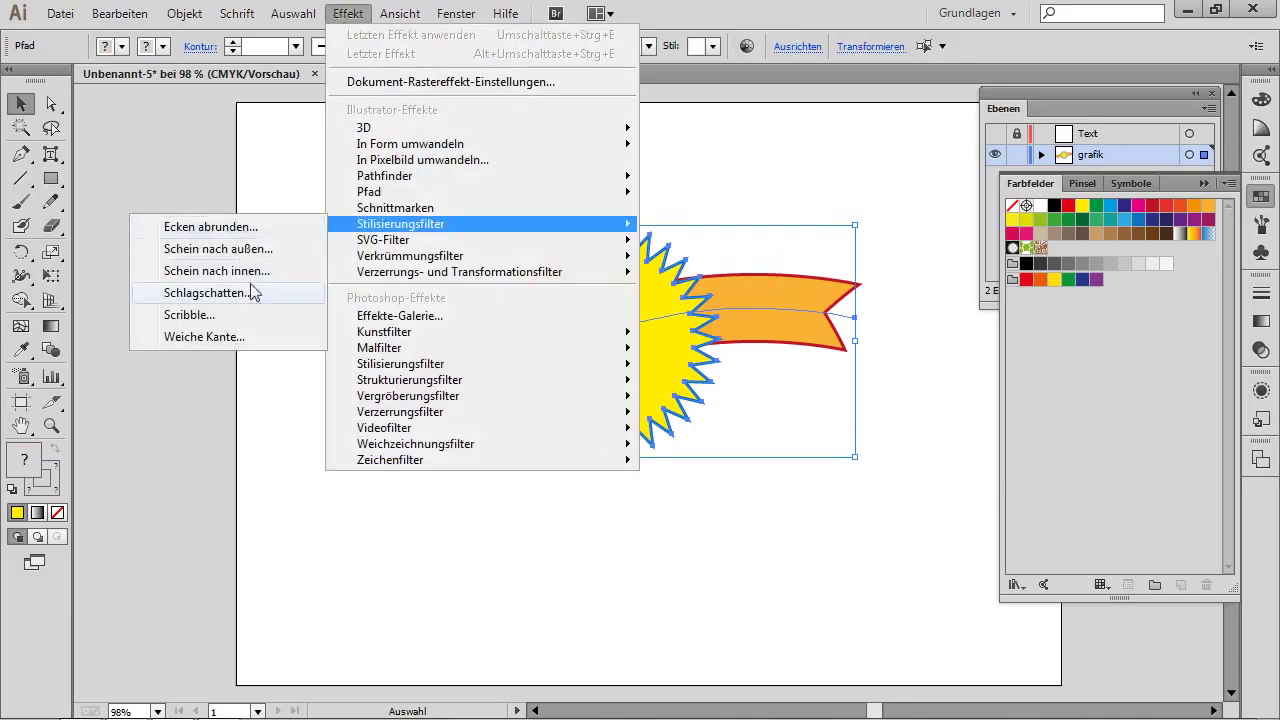
click(250, 294)
drag(652, 220, 928, 282)
click(766, 527)
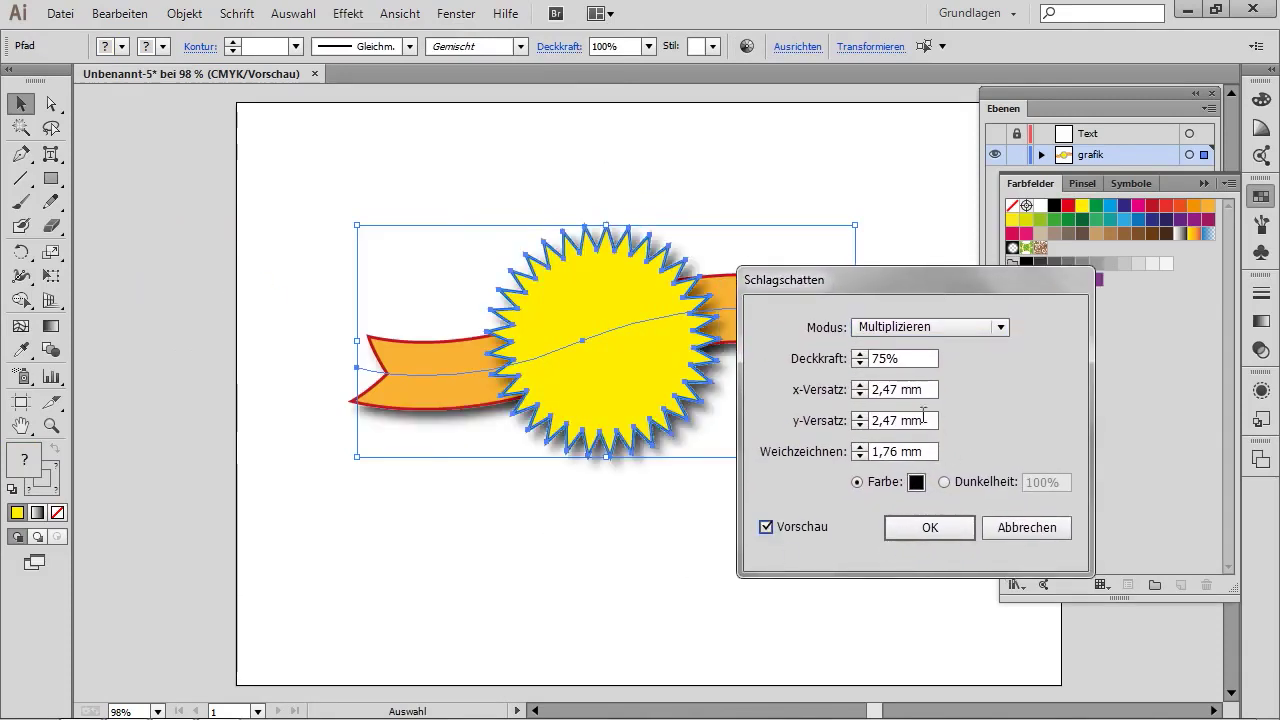
drag(925, 393, 800, 395)
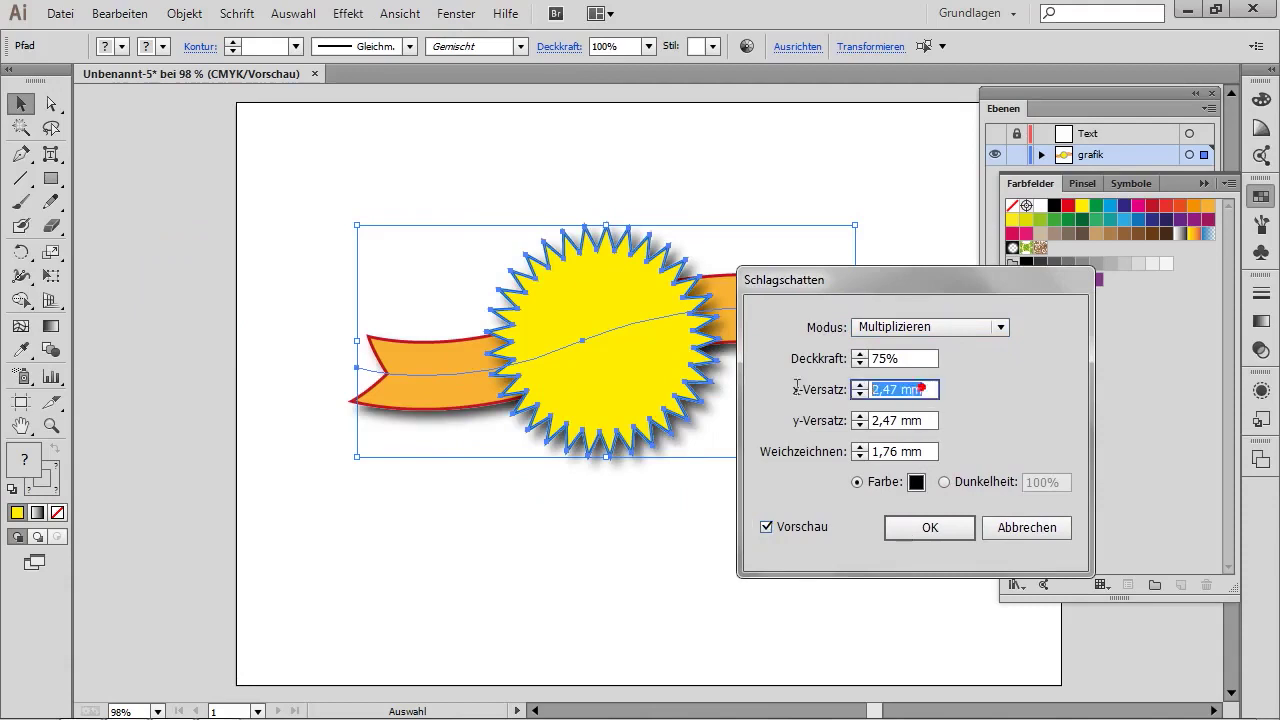
text(0)
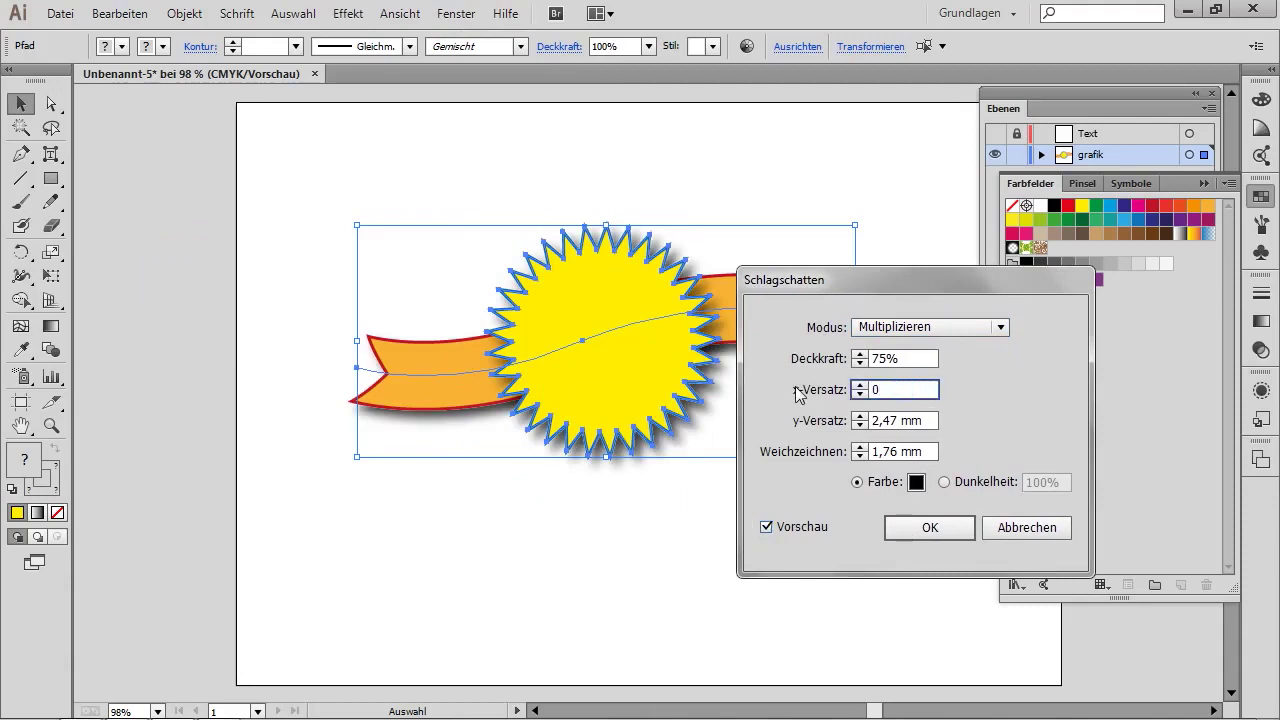
key(Tab)
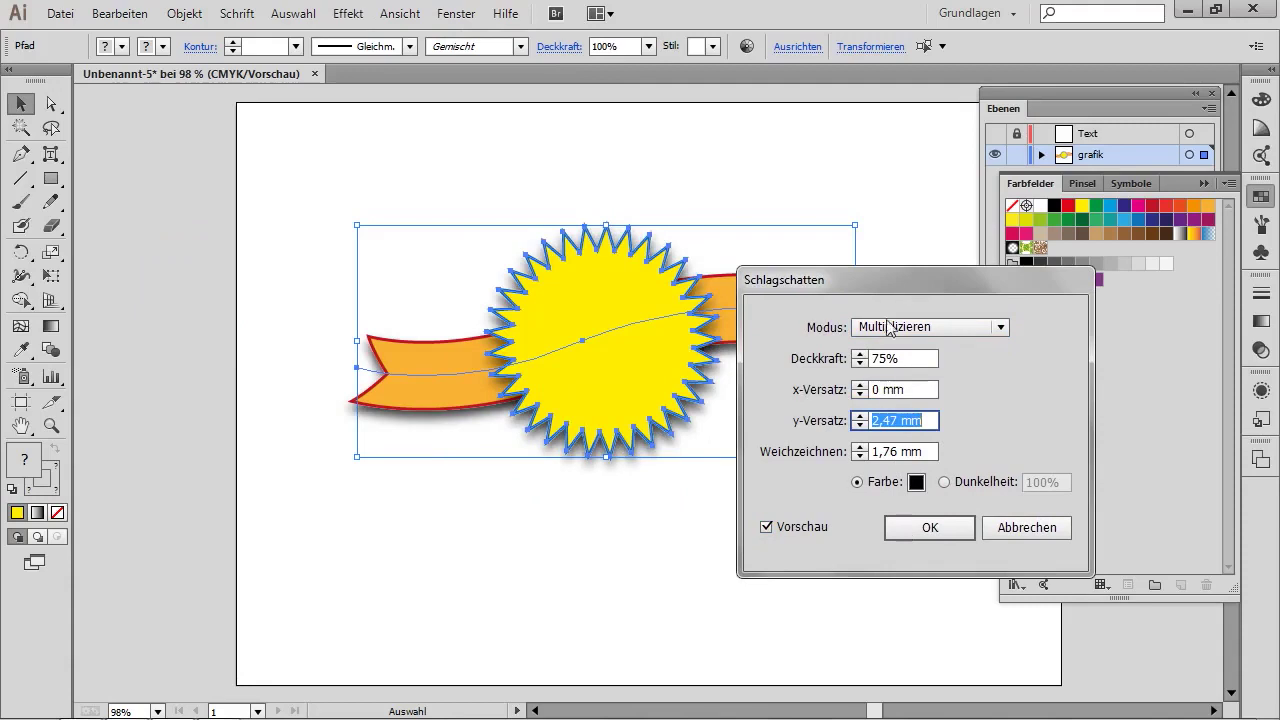
Step: Give the shadow 35% opacity, 1 mm y offset and 1 mm blur, and apply it
click(900, 358)
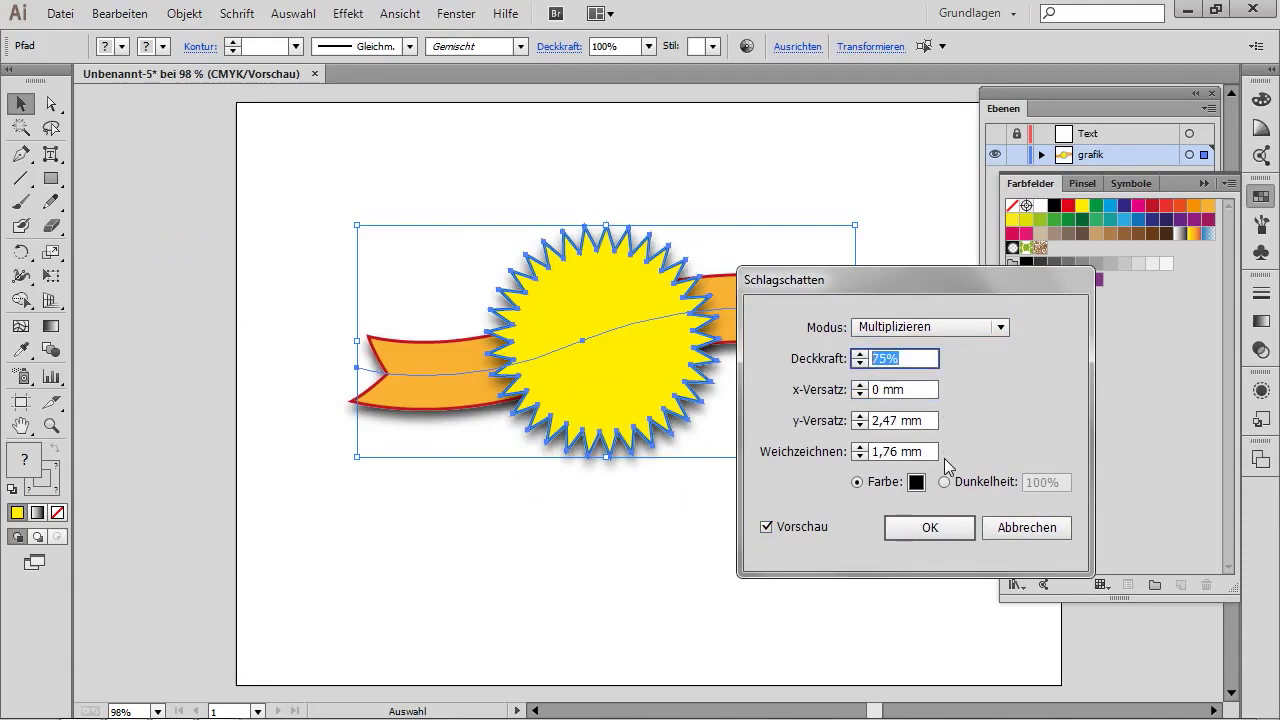
text(35)
key(Tab)
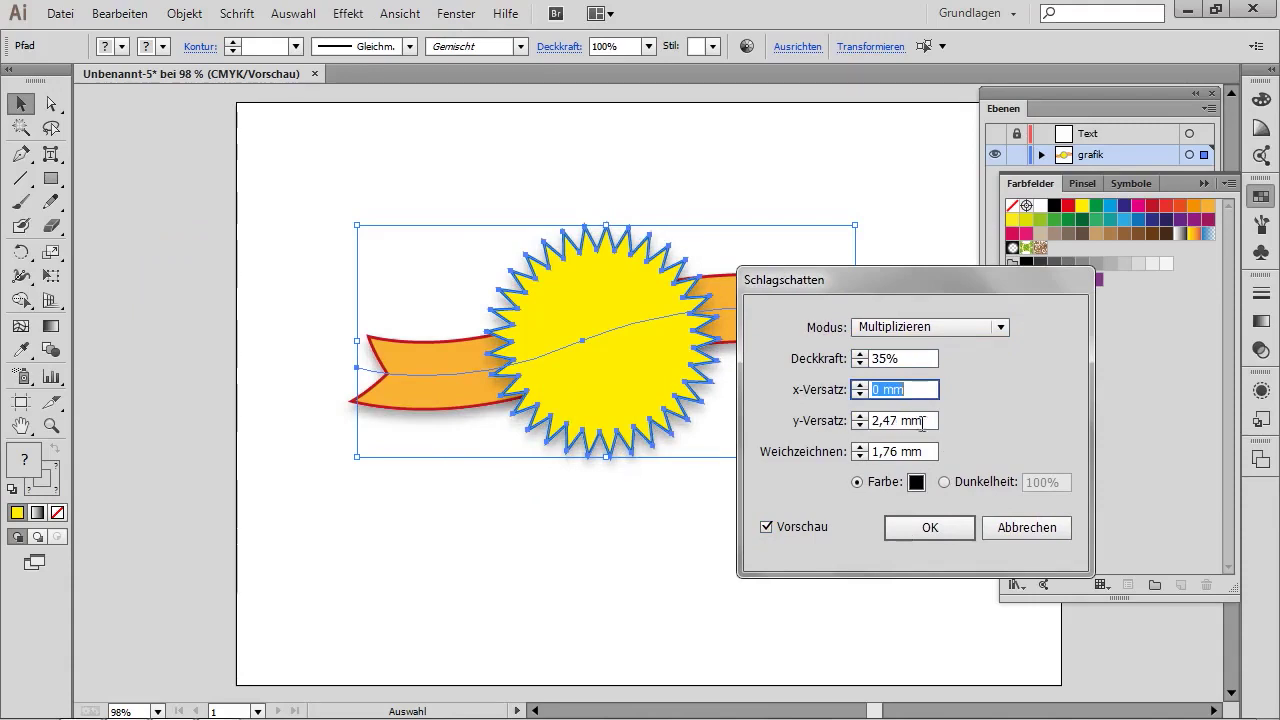
double_click(922, 420)
text(1)
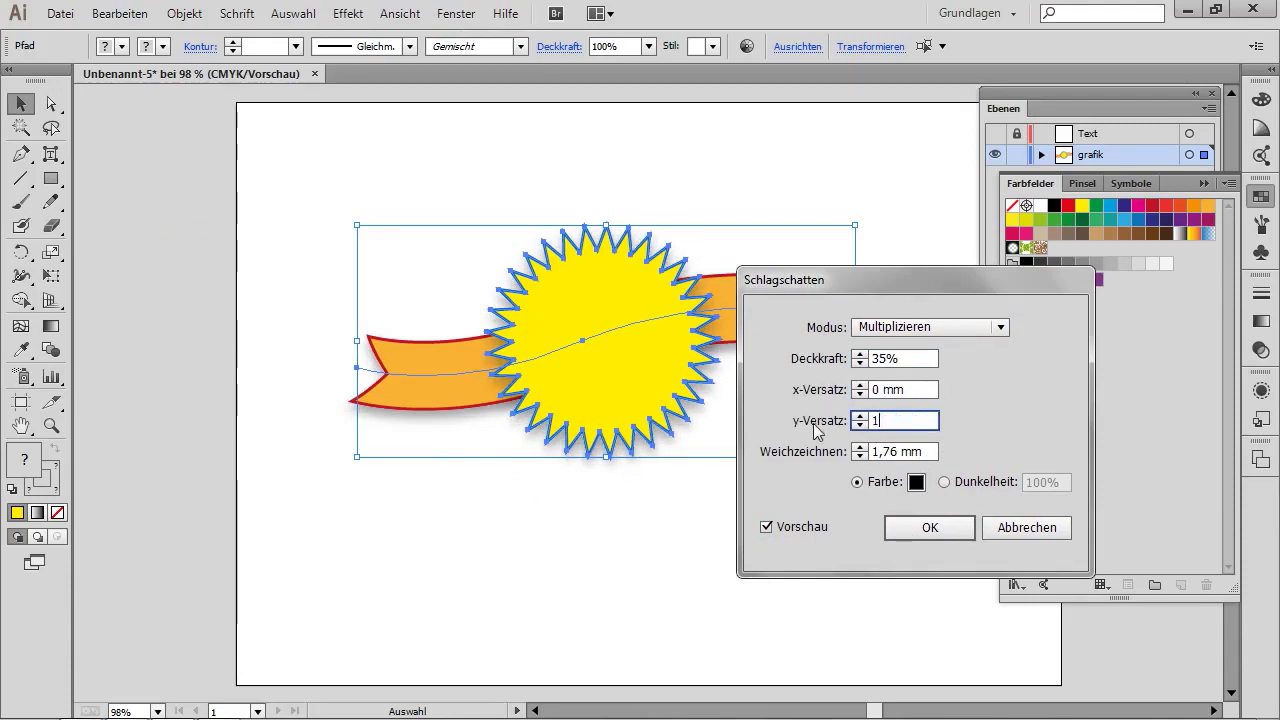
key(Tab)
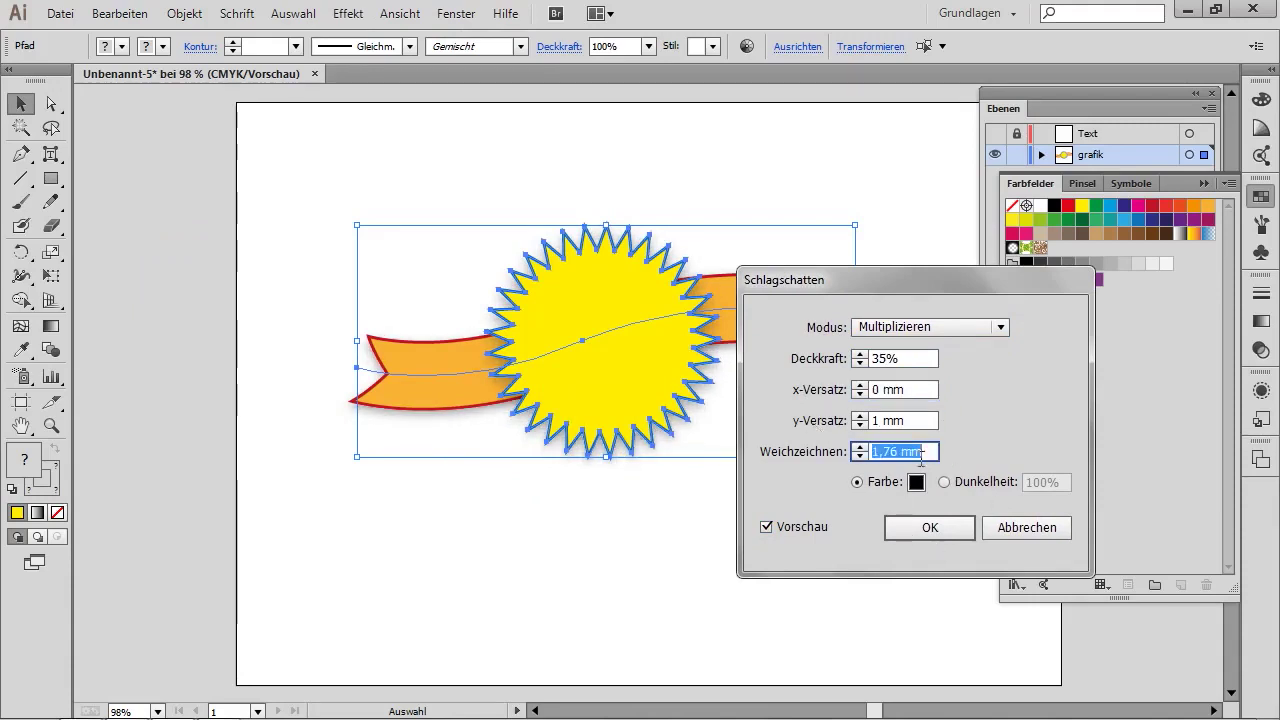
text(1)
key(Tab)
click(965, 532)
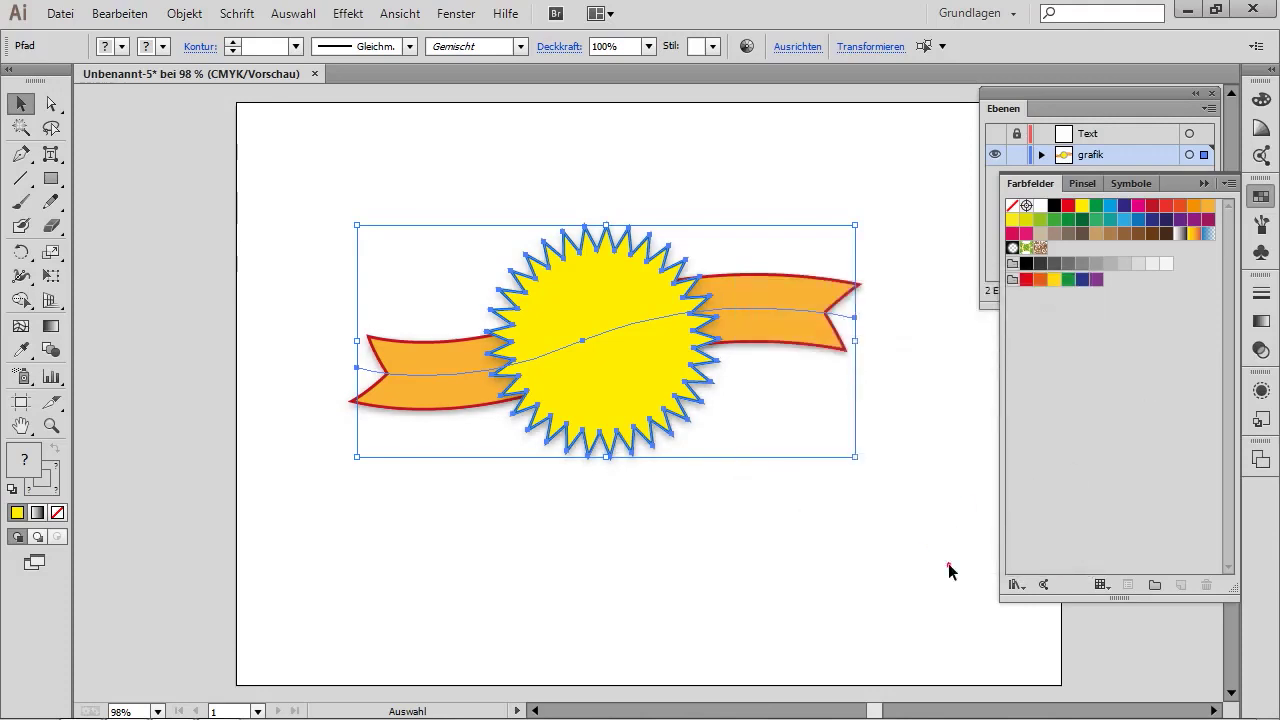
click(948, 563)
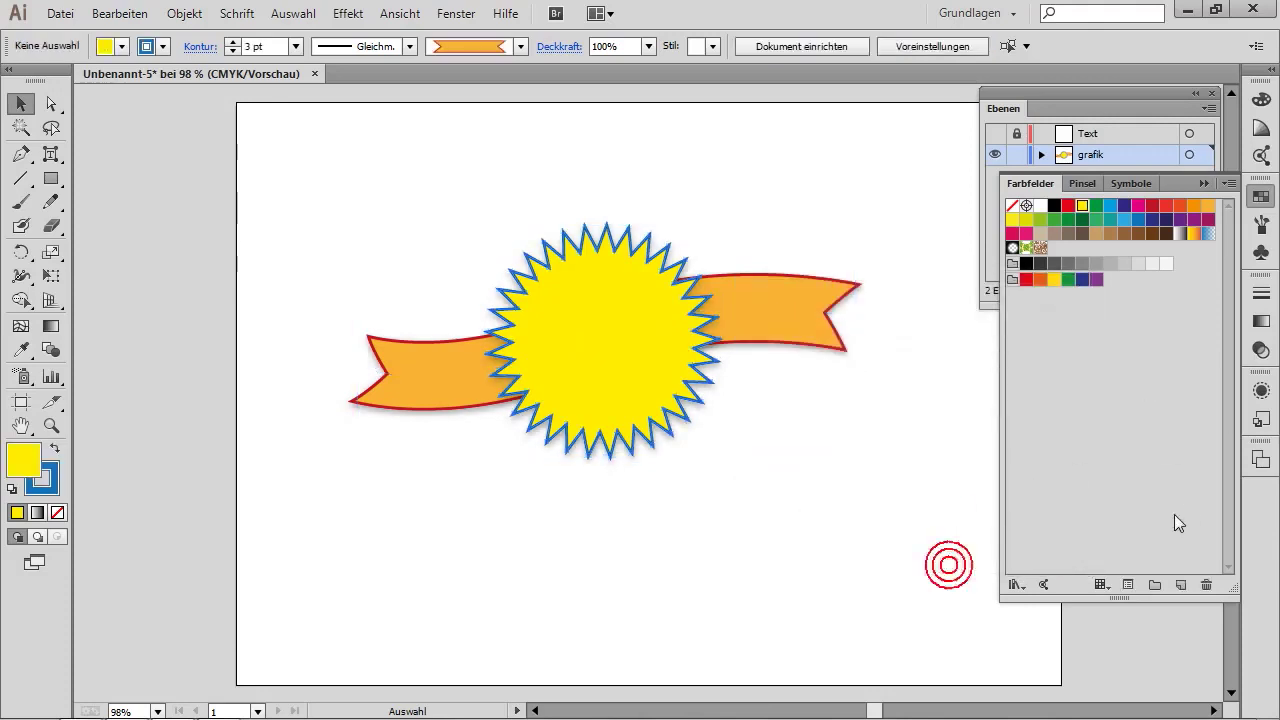
Step: Close the swatches, lock the grafik layer, and make the Text layer visible and active
click(1203, 182)
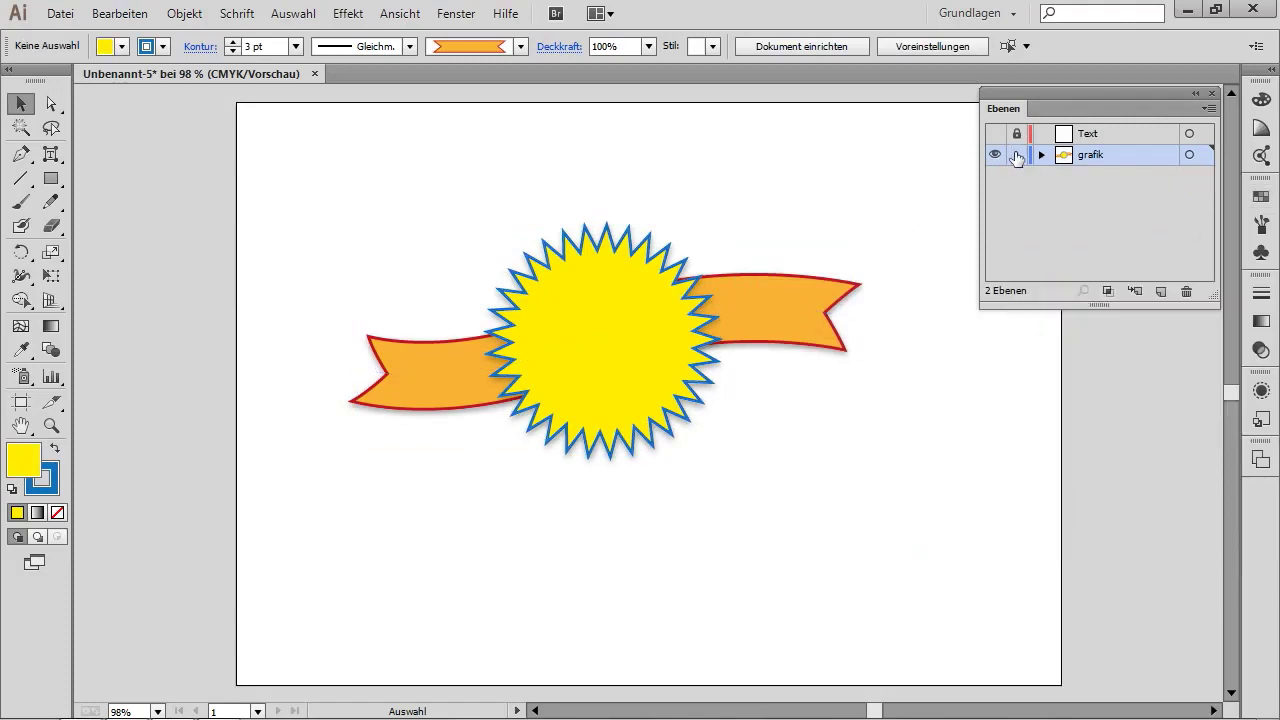
click(1016, 155)
click(993, 133)
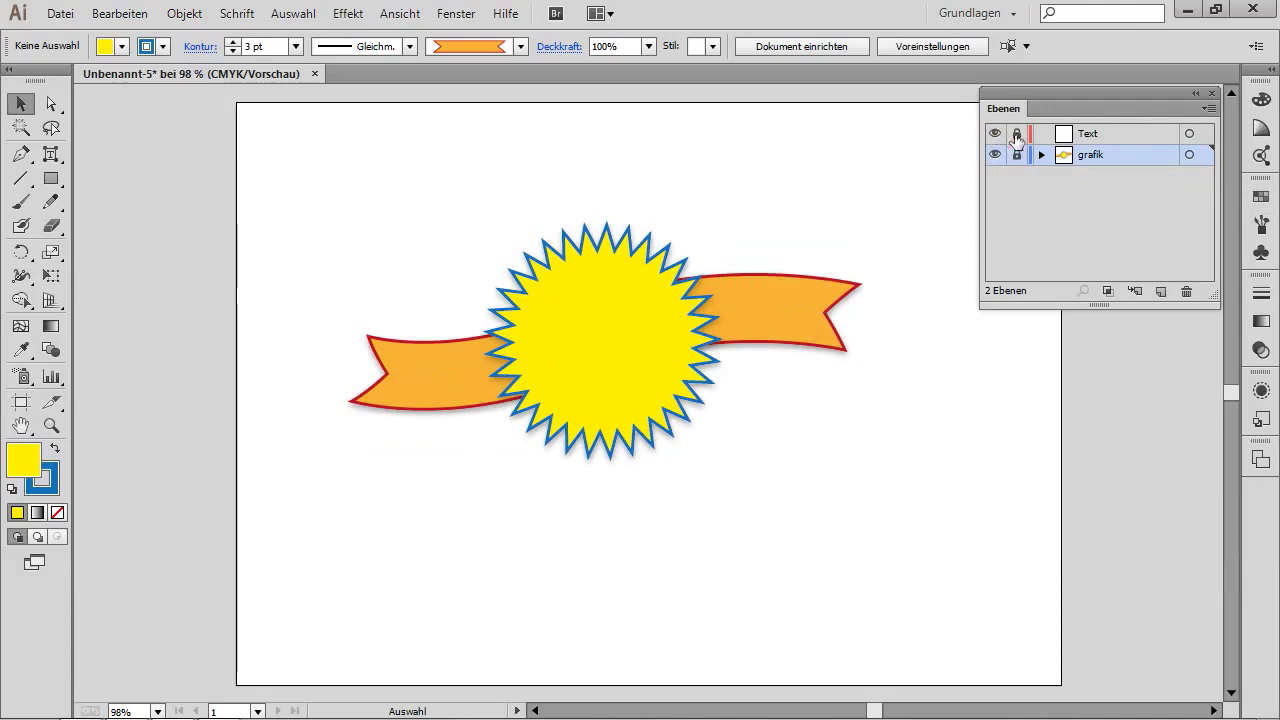
click(1134, 130)
Step: Place point text '1.' at the centre of the sun
drag(51, 153, 112, 154)
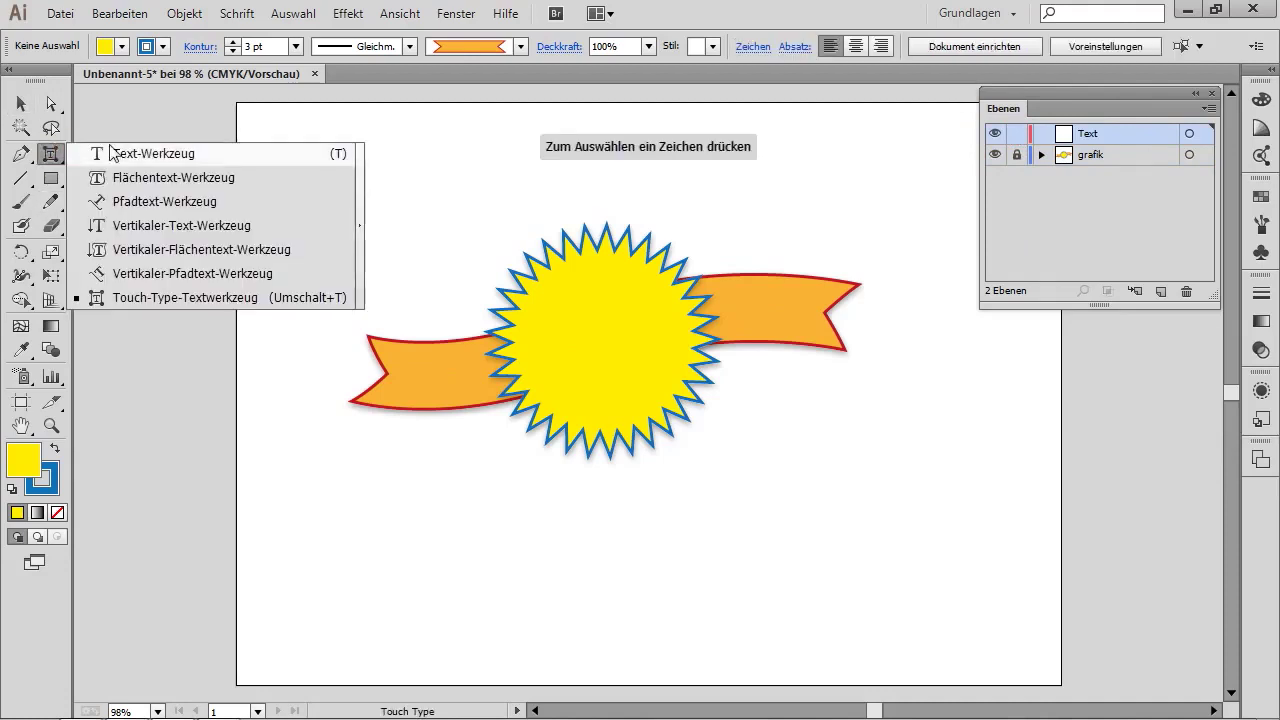
click(112, 154)
click(601, 331)
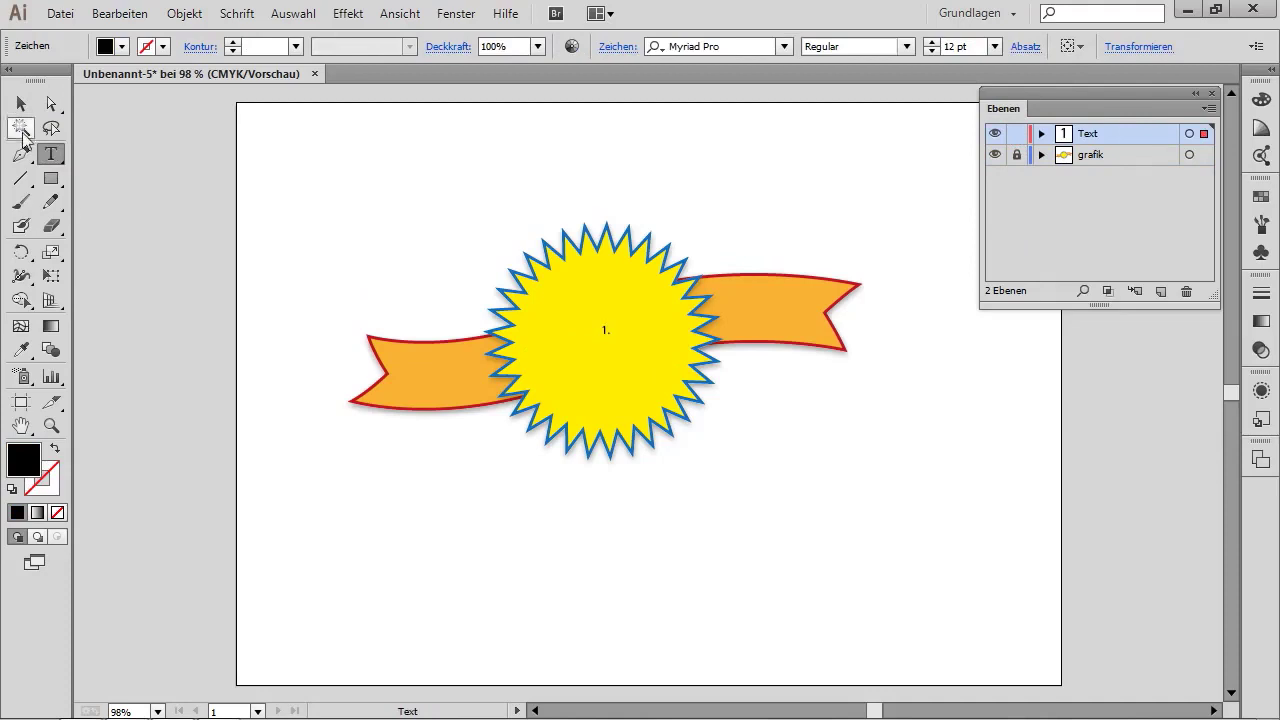
click(20, 103)
Step: Size the '1.' to 72 pt, scale it up to about 171 pt, and centre it on the starburst
click(994, 46)
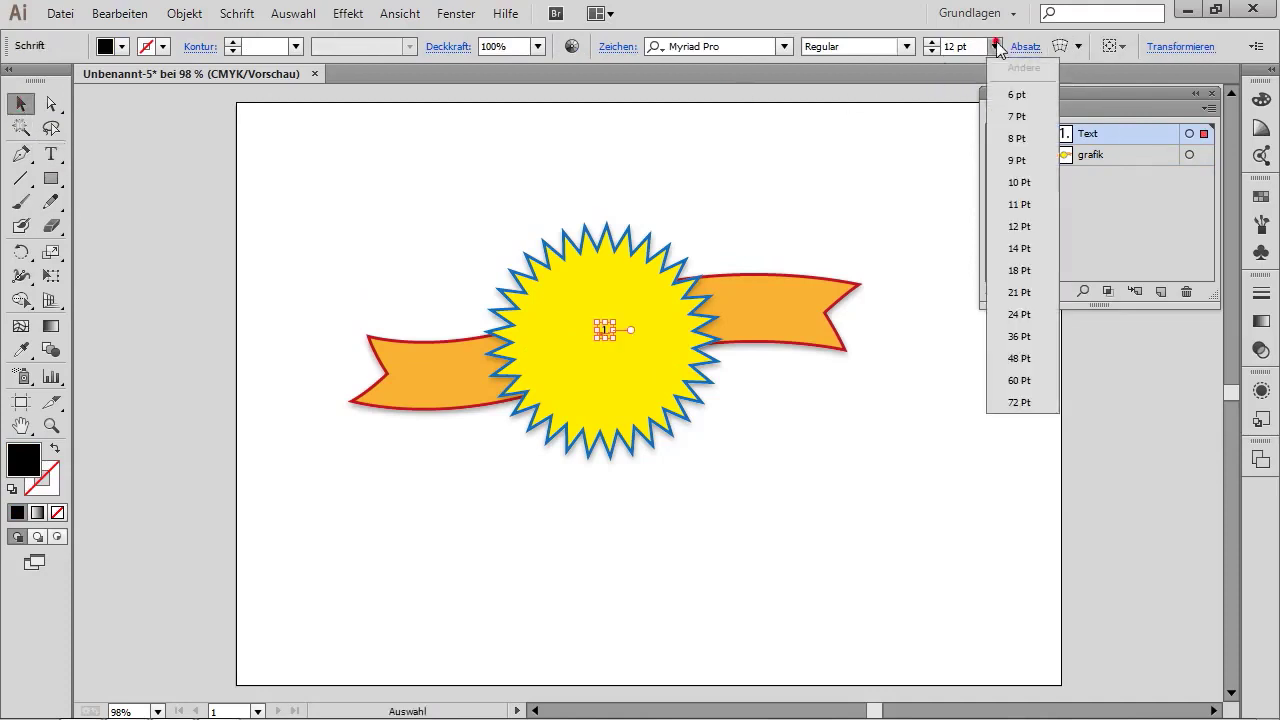
click(1020, 380)
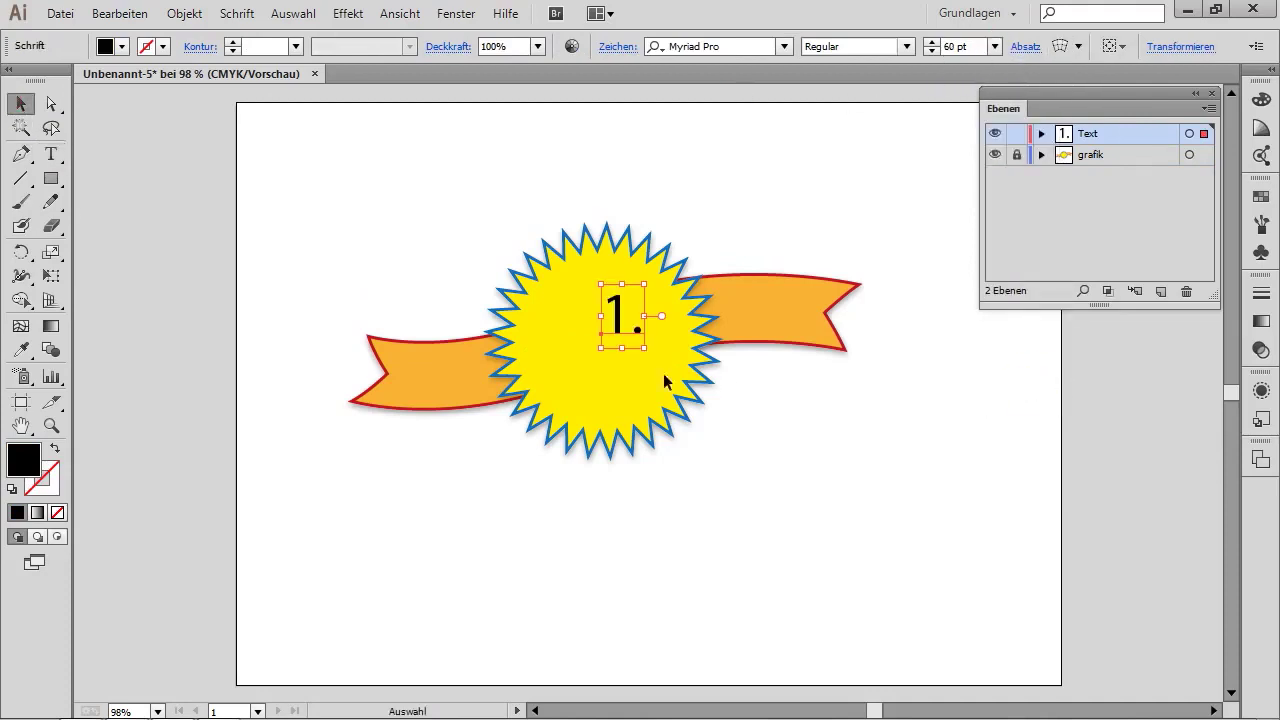
click(994, 46)
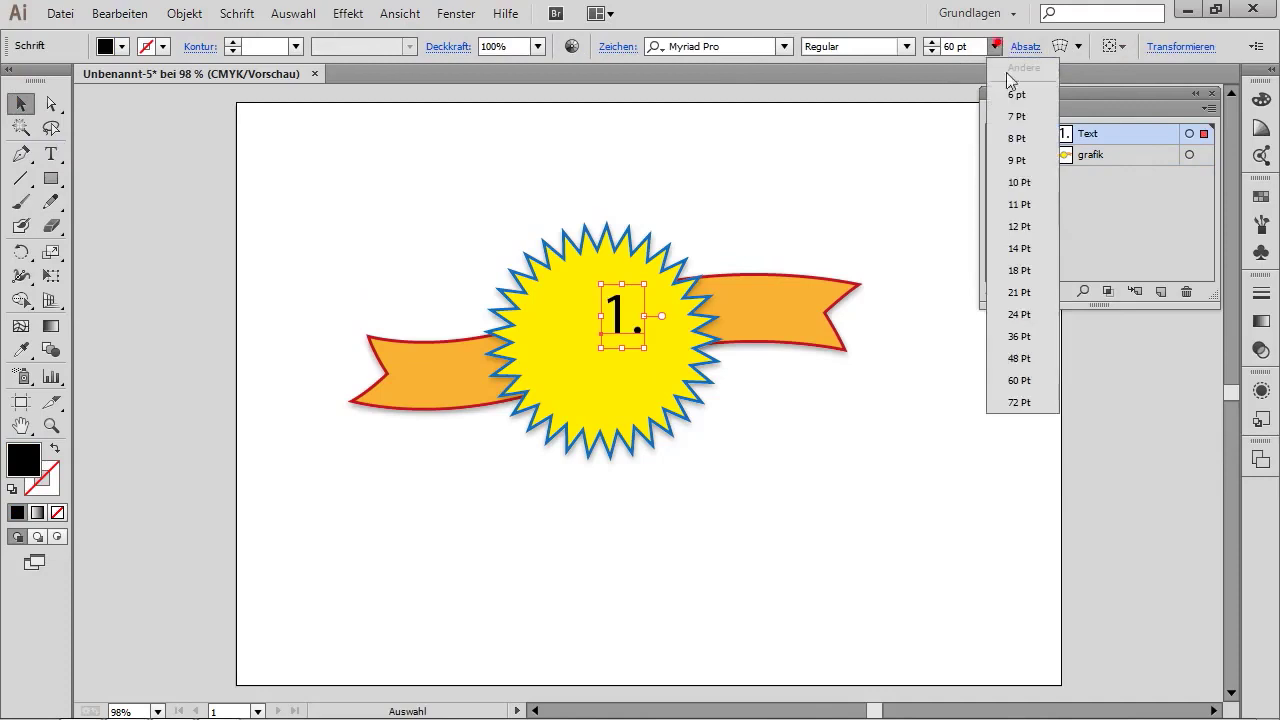
click(1035, 407)
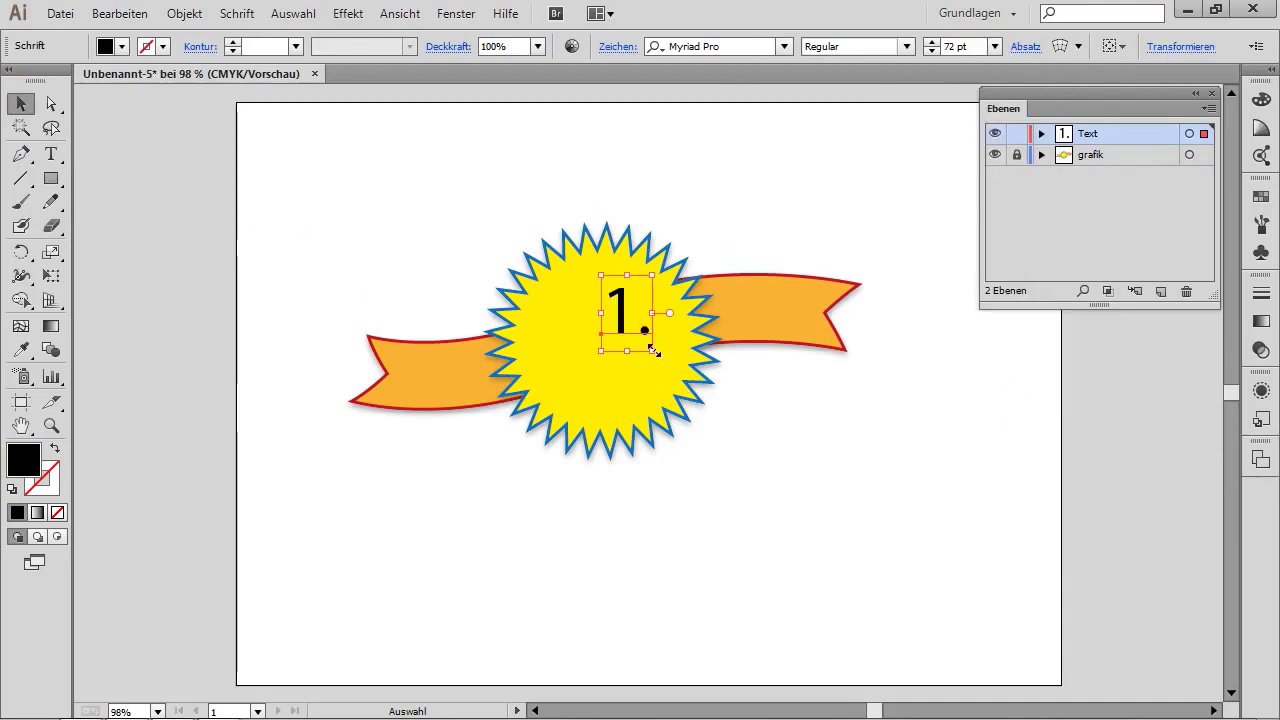
drag(651, 353, 722, 457)
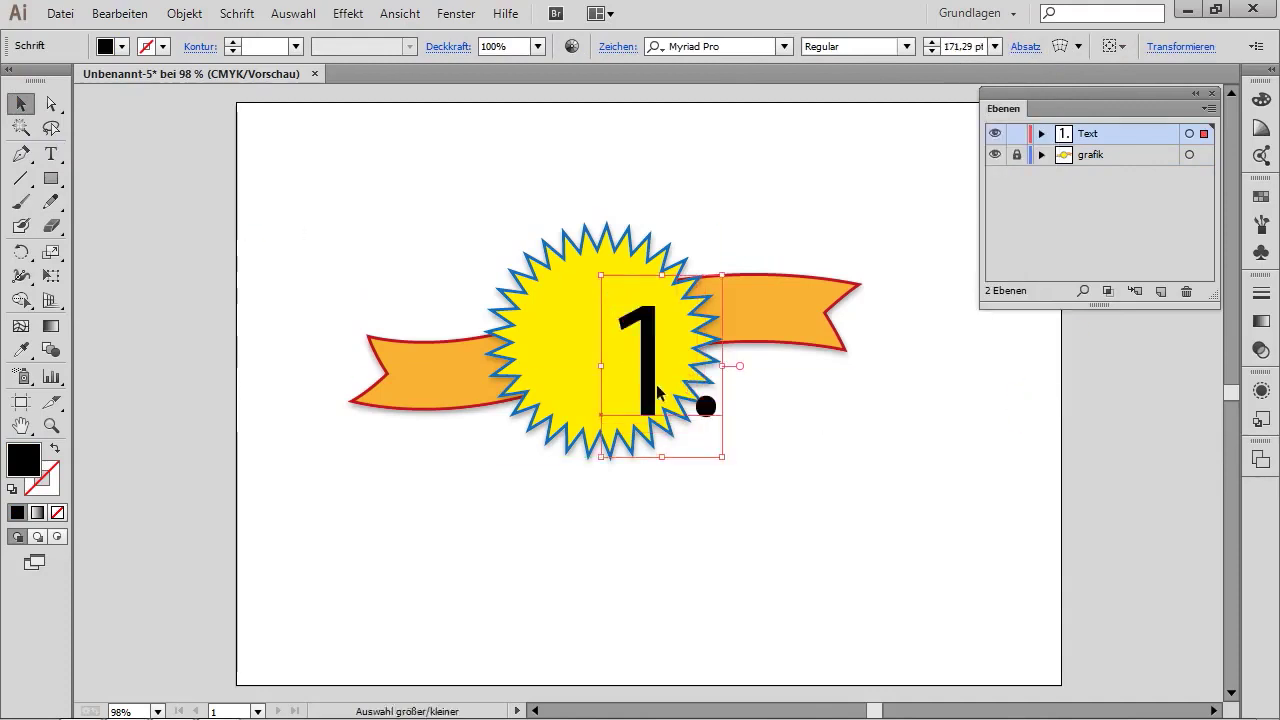
drag(641, 383, 598, 362)
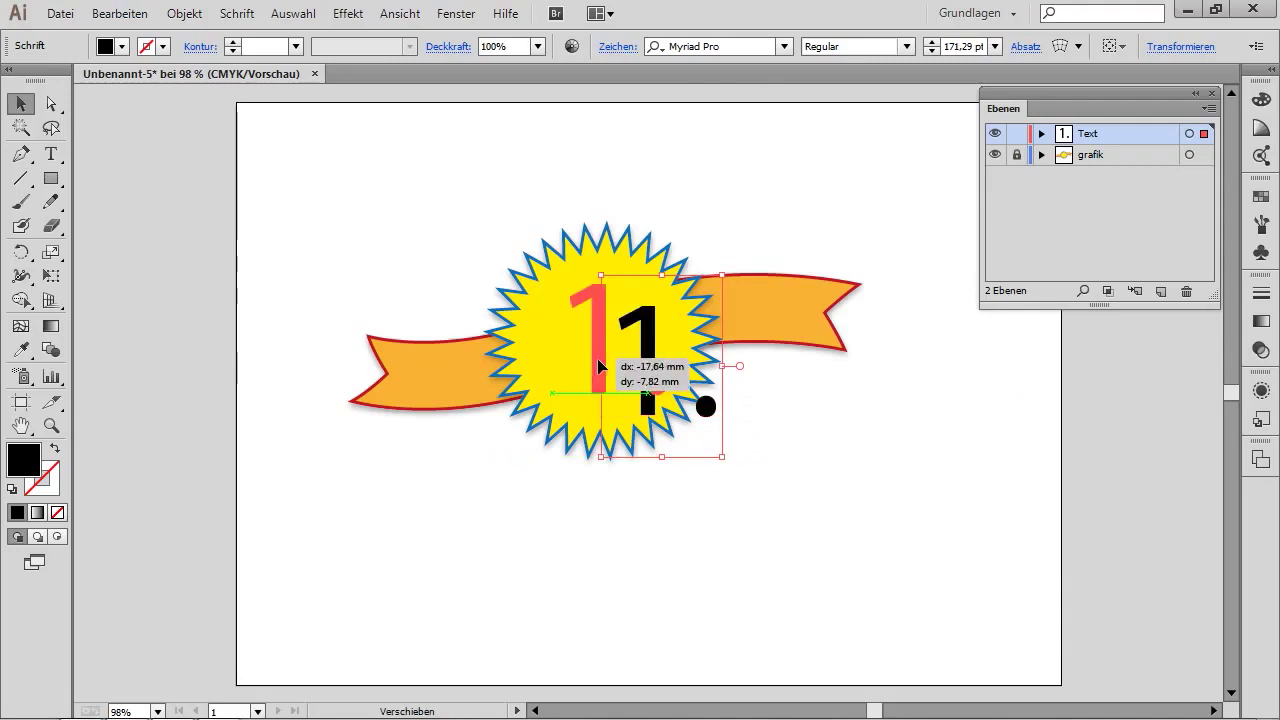
Step: Set the '1.' in the Mongolian Baiti font
click(784, 47)
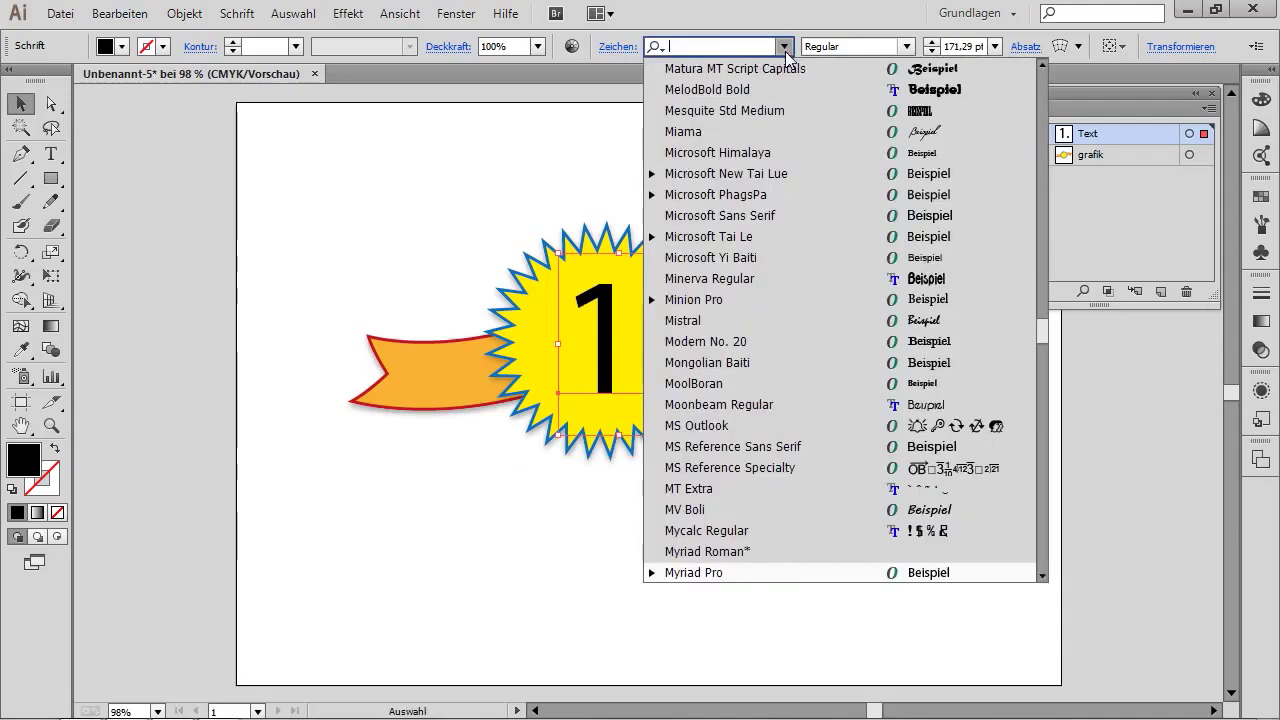
click(955, 366)
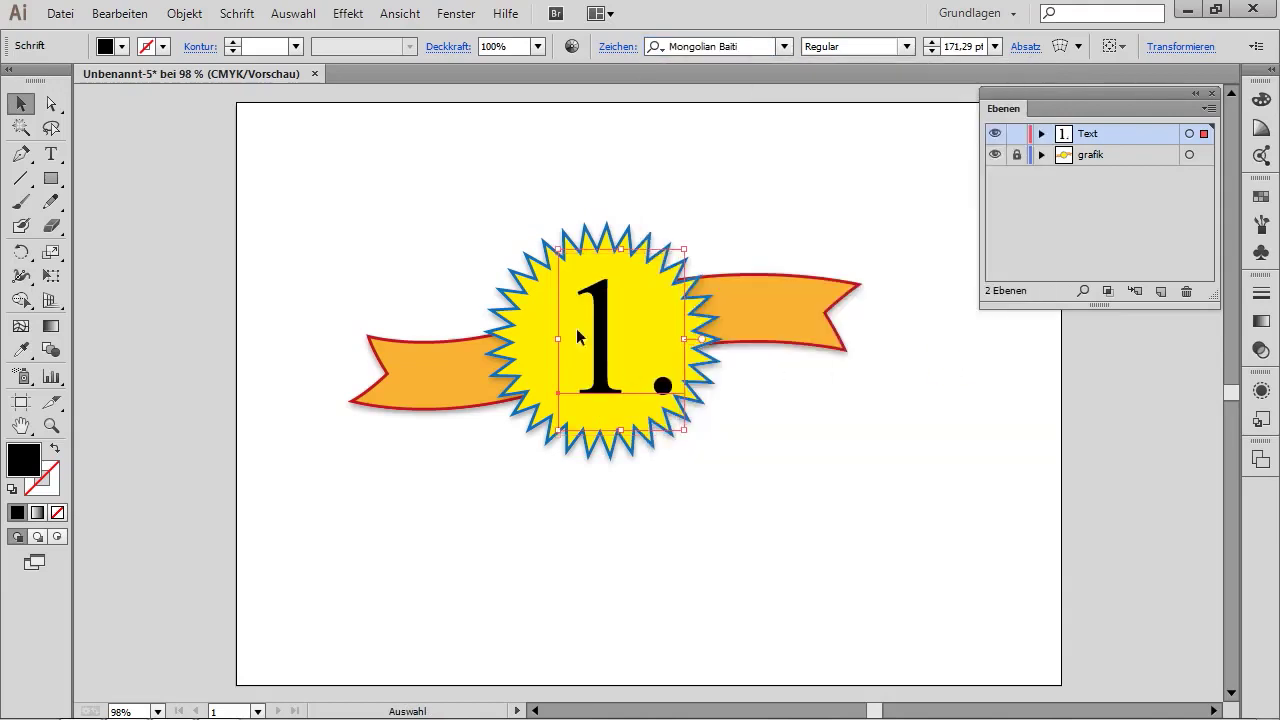
click(906, 47)
click(906, 48)
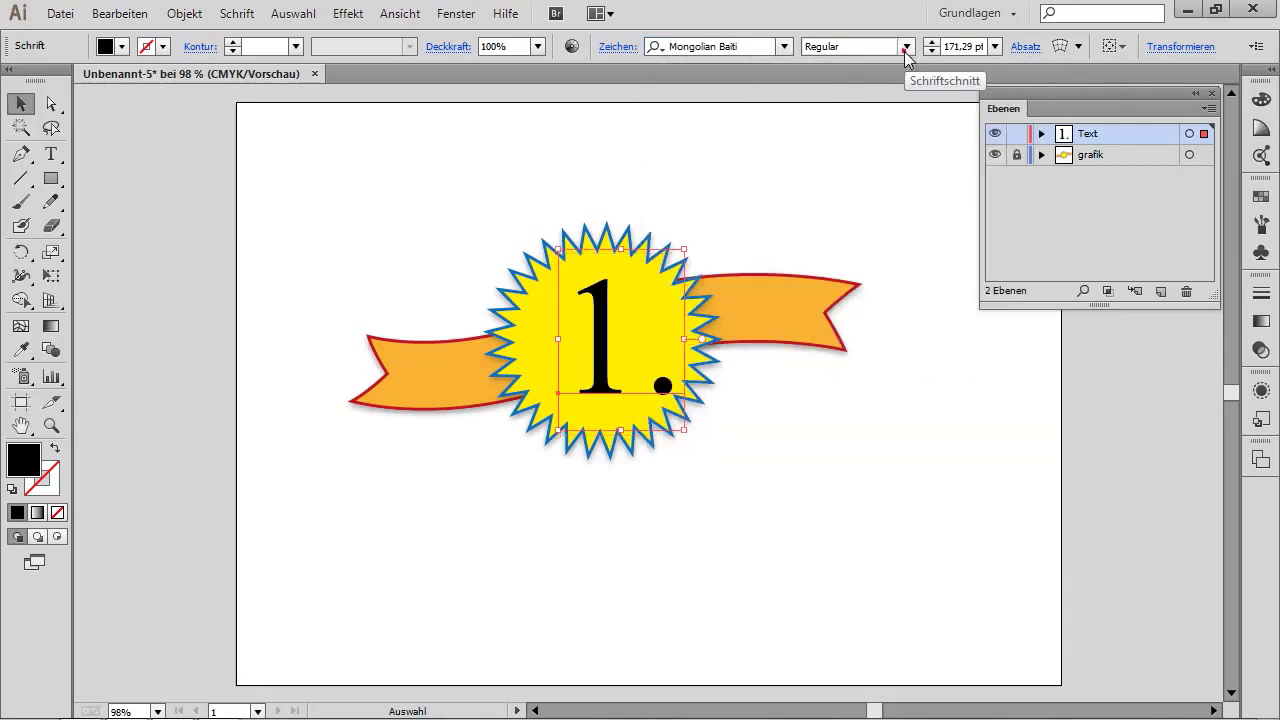
Step: Tilt the '1.' about 12° clockwise, nudge it up slightly, and colour it blue
click(605, 369)
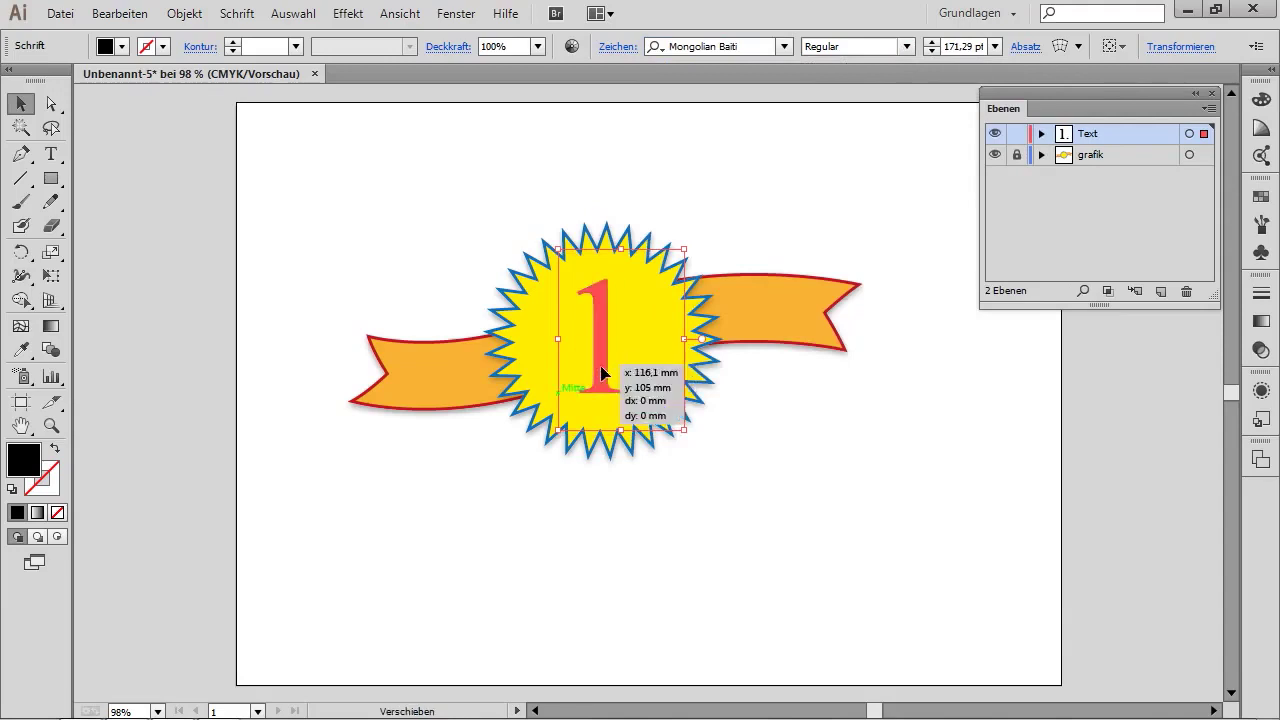
drag(688, 436, 716, 425)
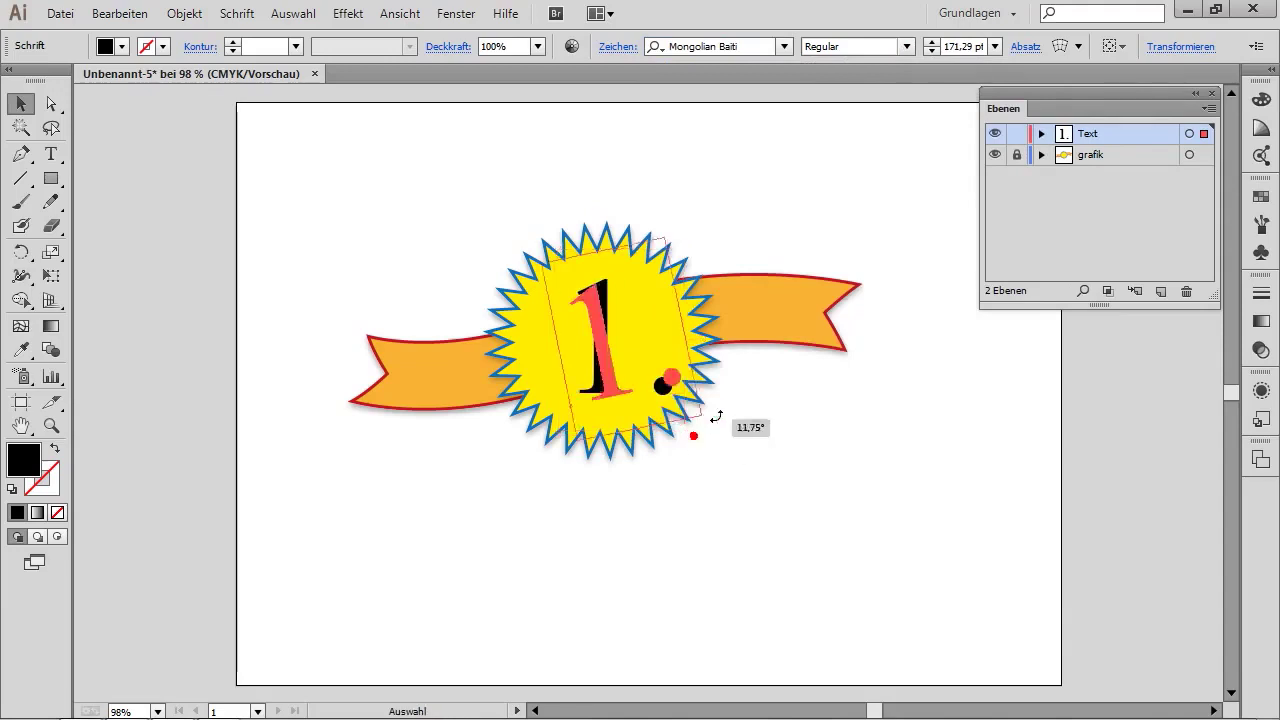
drag(612, 372, 610, 362)
click(1261, 196)
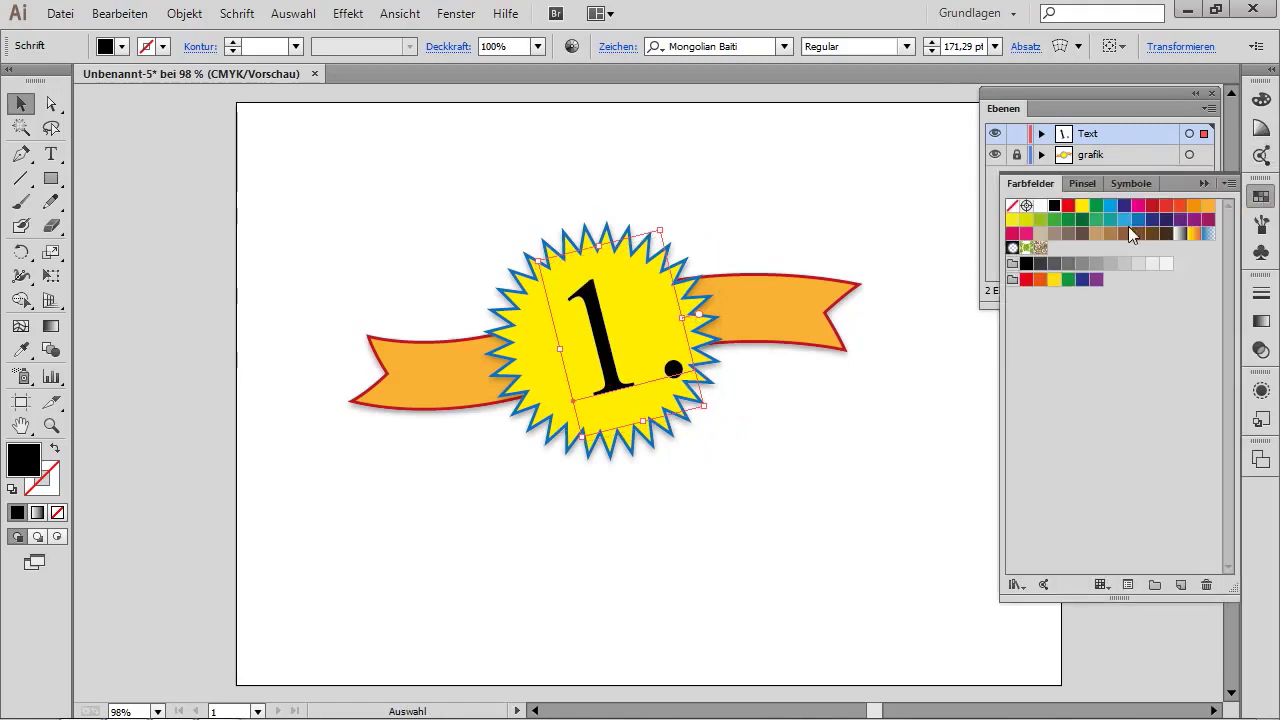
click(1138, 219)
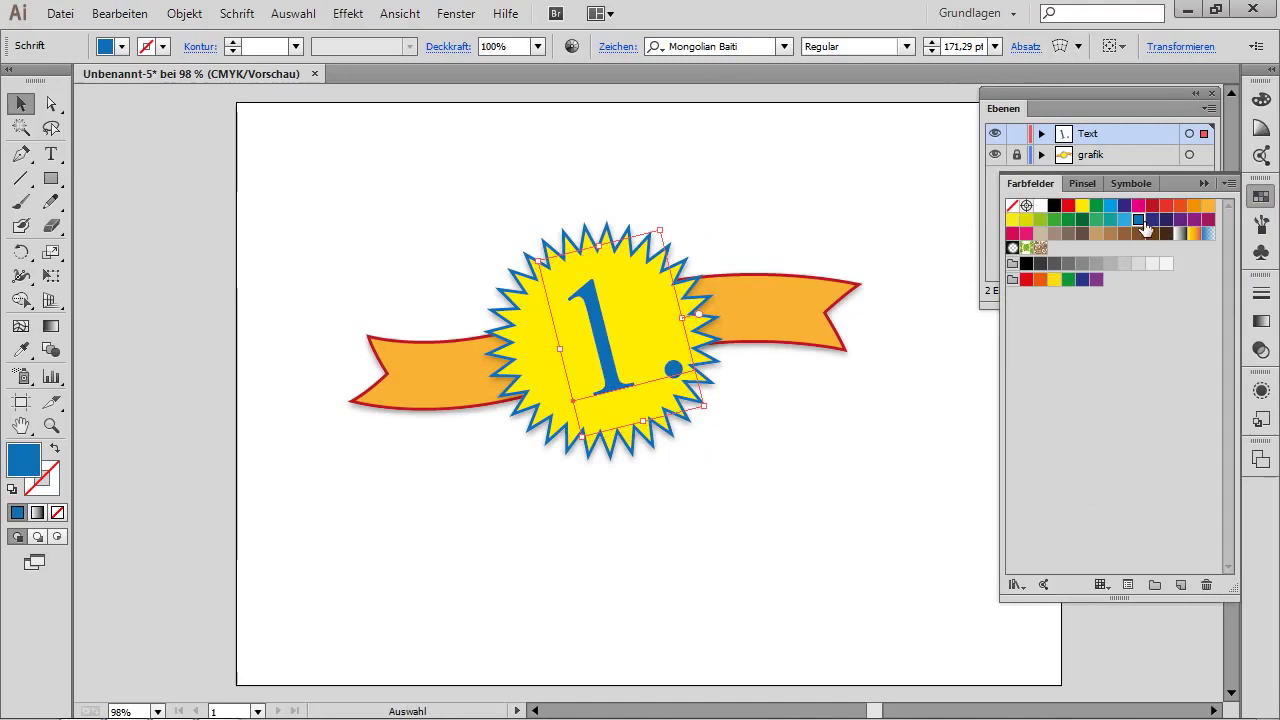
click(832, 470)
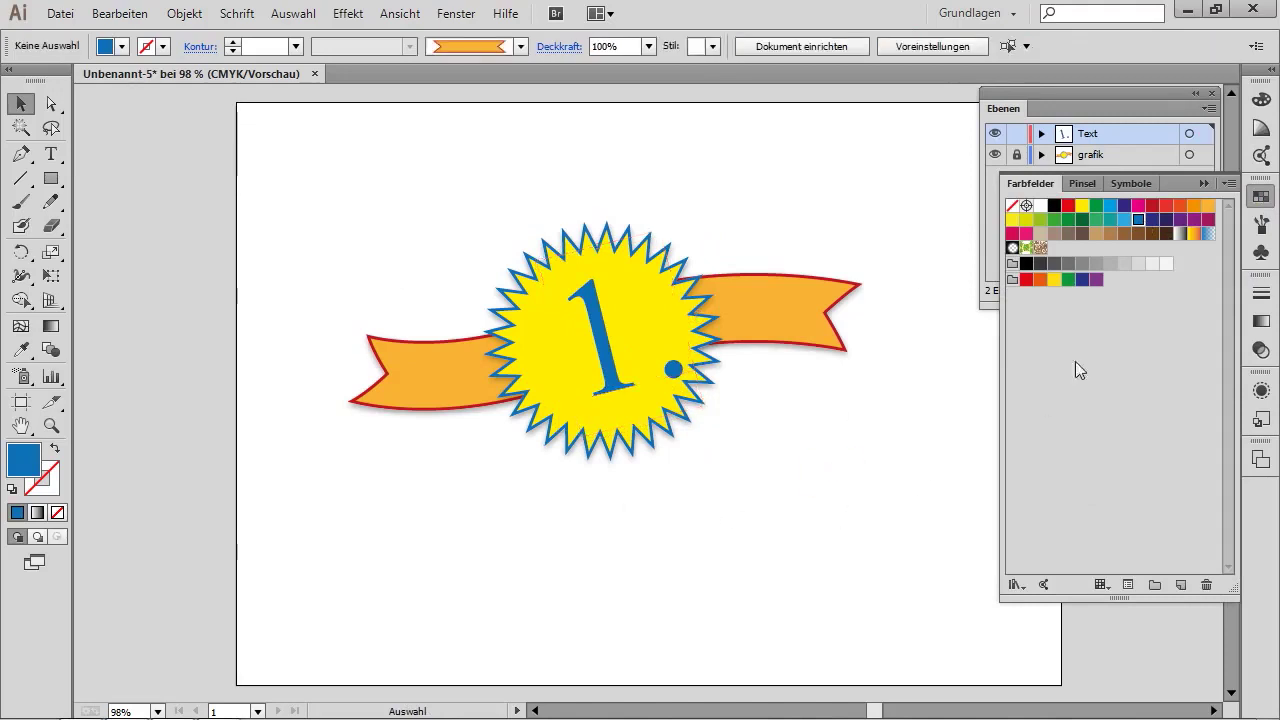
Step: Close the swatches, unlock the grafik layer, and lock the Text layer
click(1201, 184)
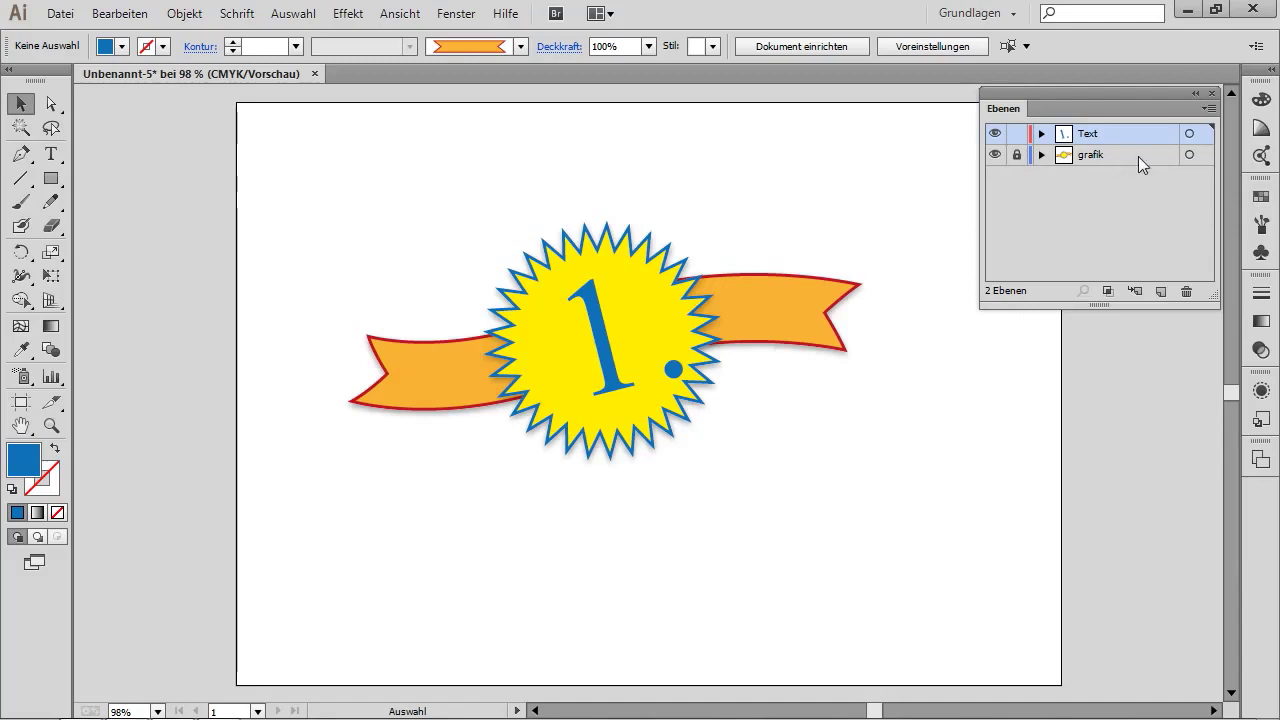
click(1016, 156)
click(662, 270)
click(815, 216)
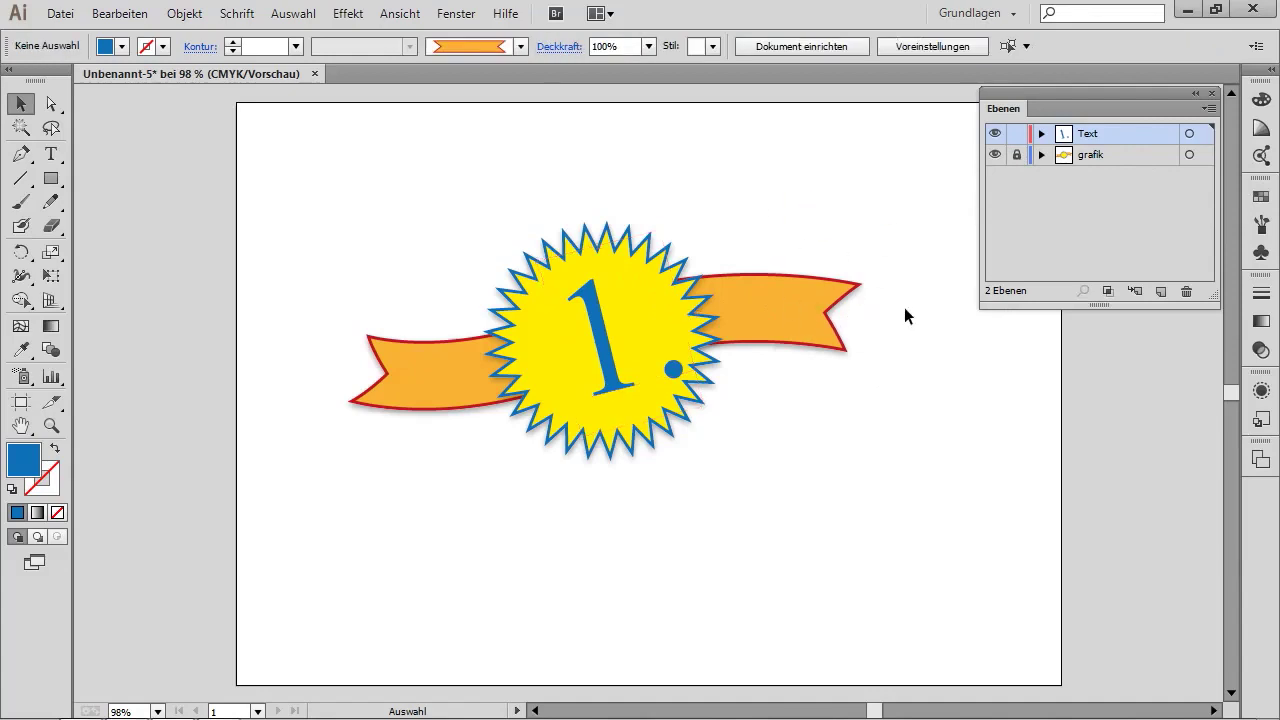
click(1016, 133)
Step: Pull the ribbon's left end inward to narrow it, then relock the grafik layer
click(766, 305)
drag(855, 342, 820, 342)
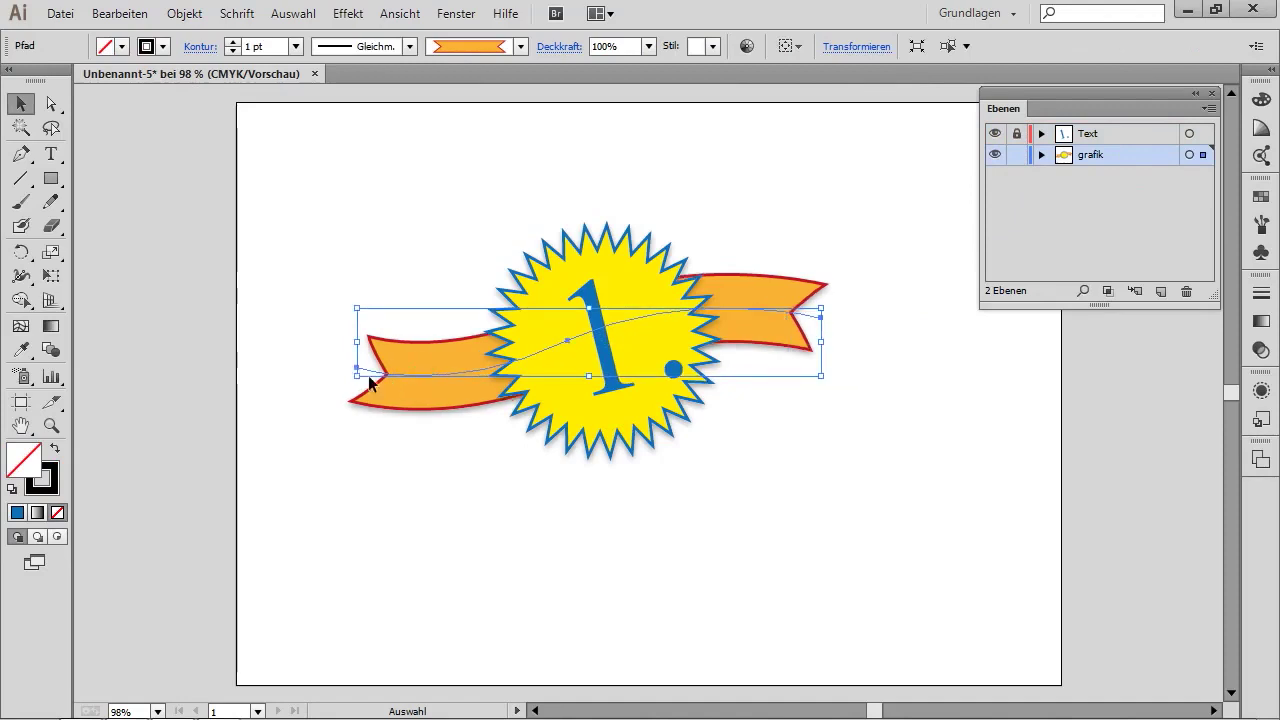
drag(363, 341, 386, 341)
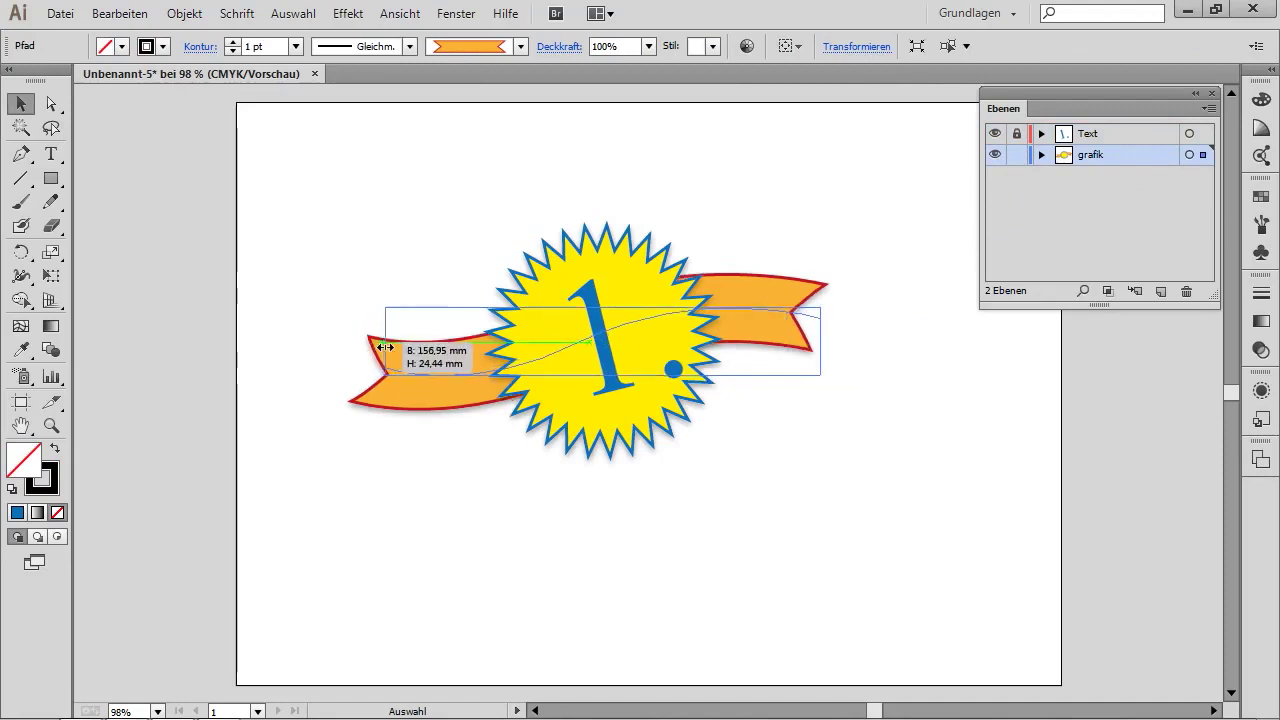
click(932, 312)
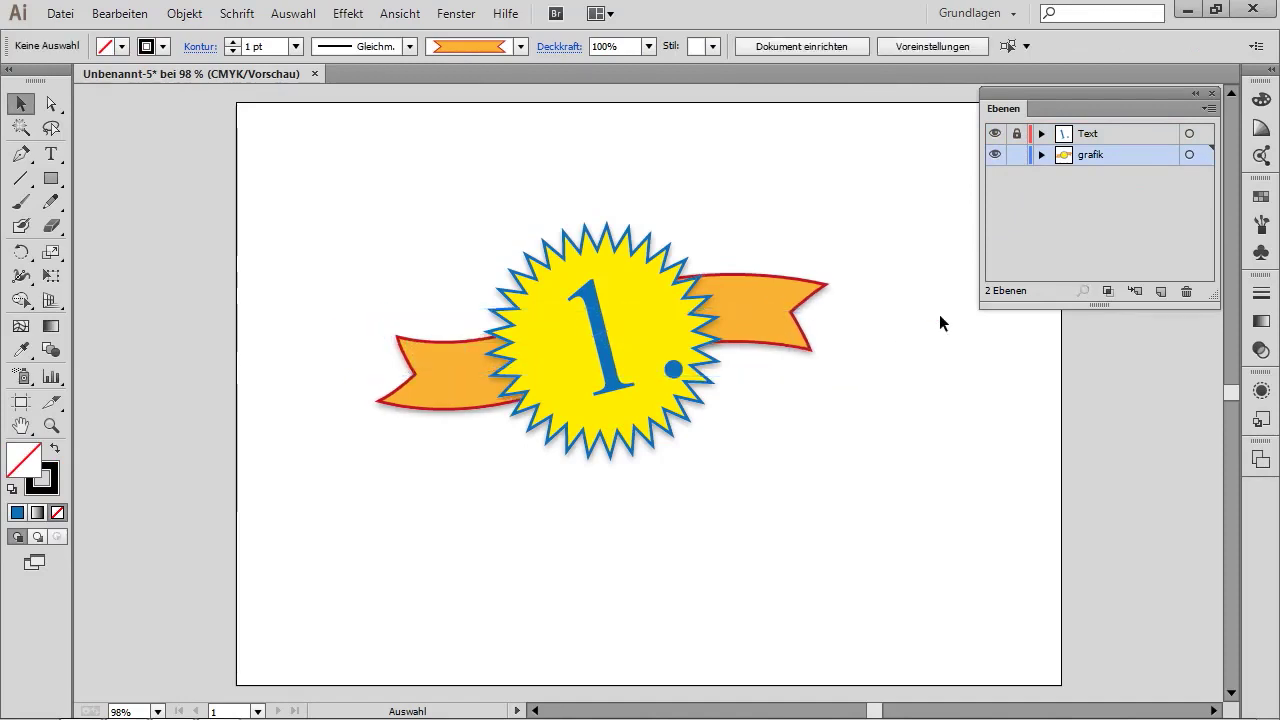
click(1016, 154)
Step: Save the badge under the new file name workflow.ai
key(ctrl+s)
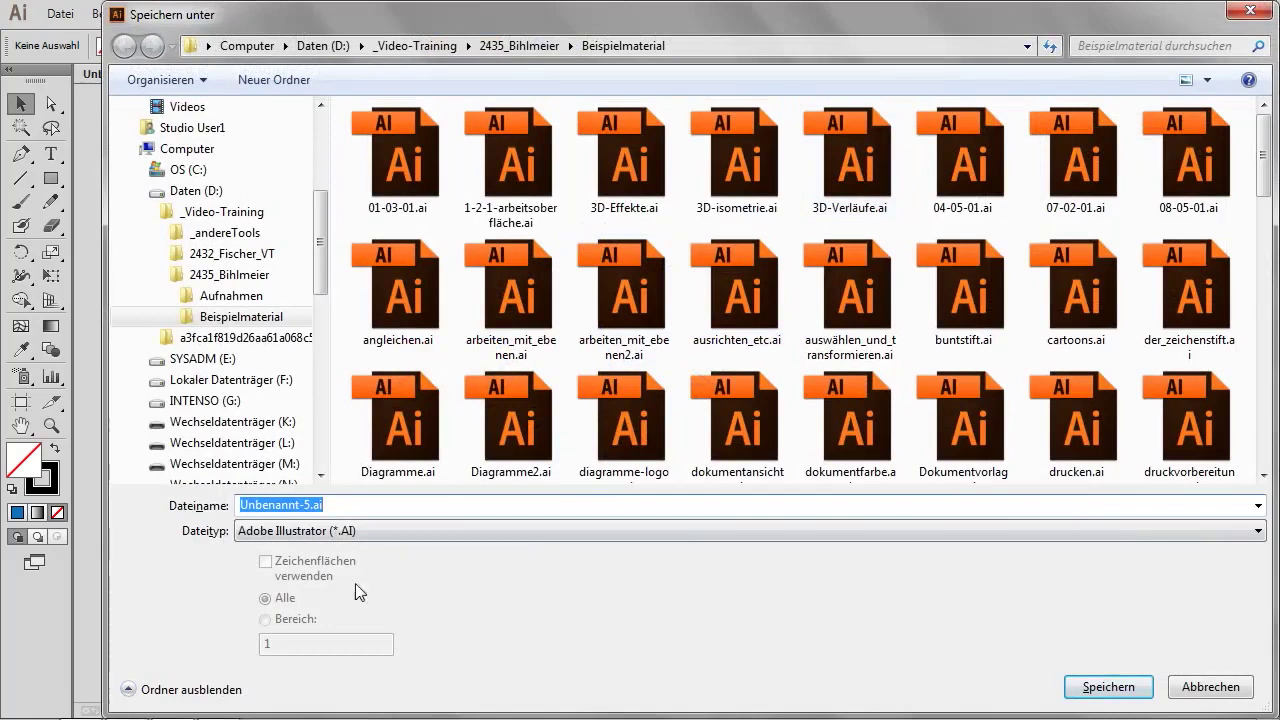
click(308, 506)
double_click(308, 506)
text(workflow.ai)
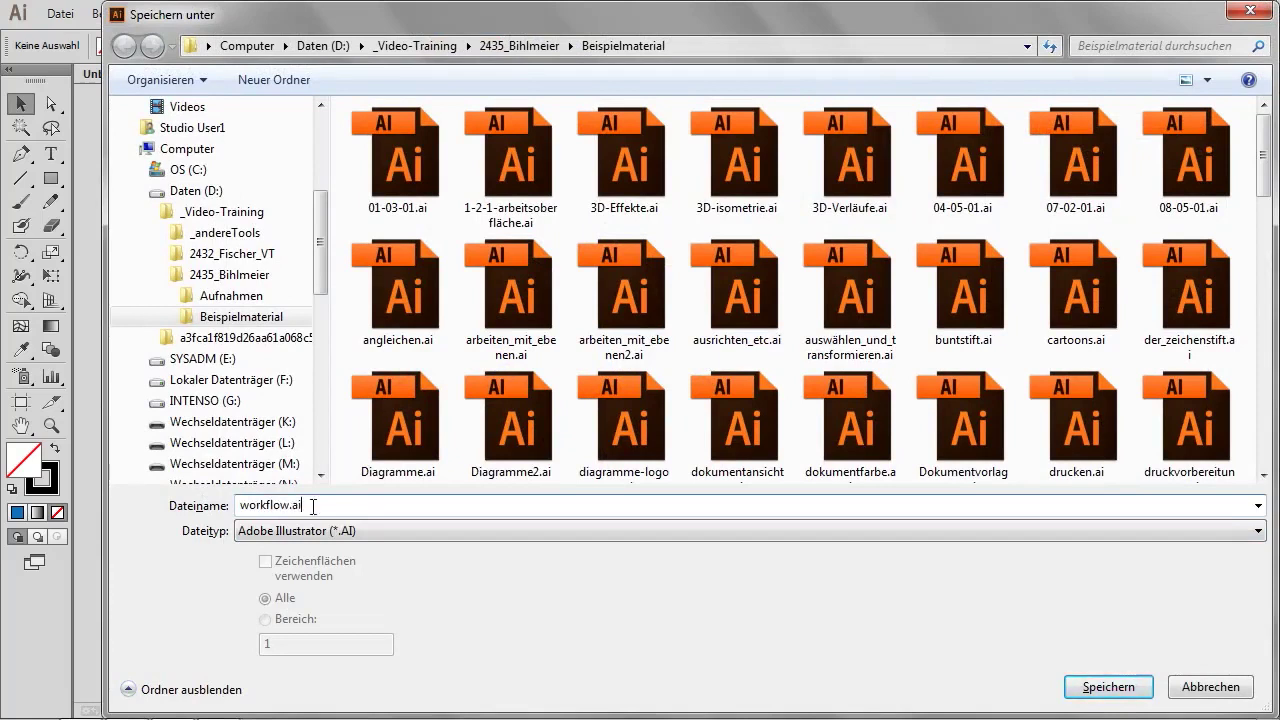
click(1113, 688)
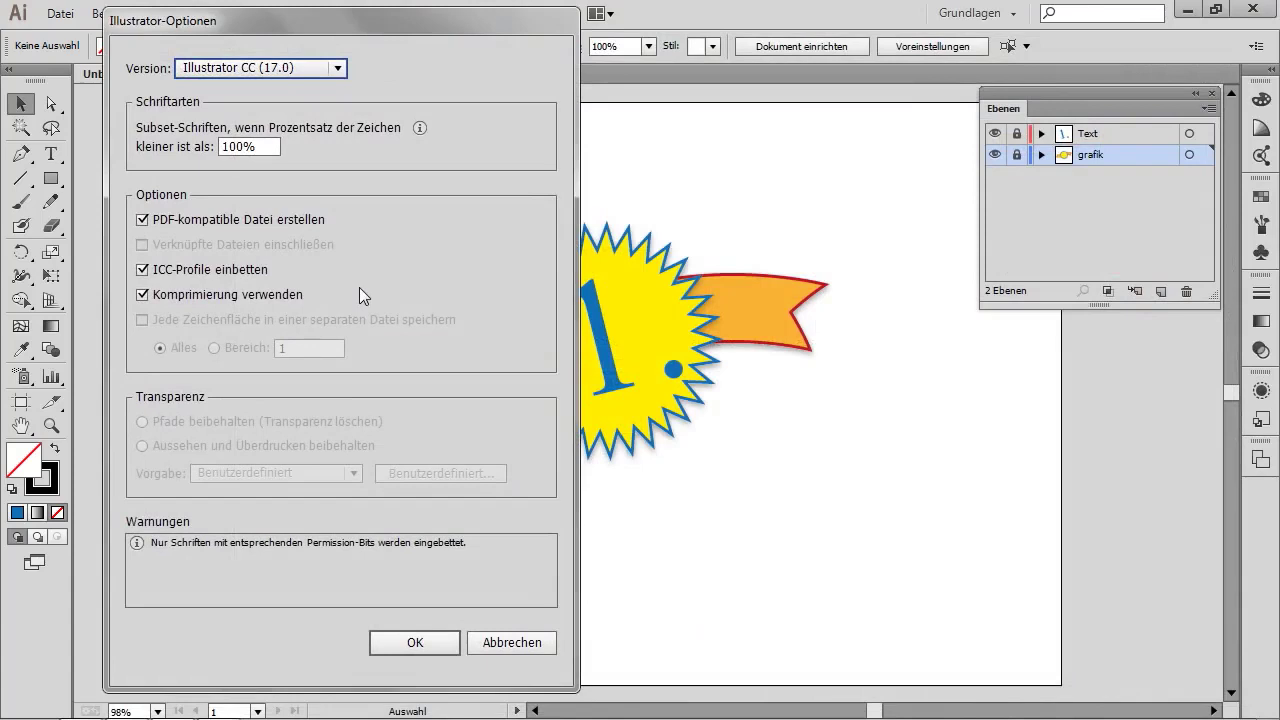
Step: Keep the Illustrator CC (17.0) version in Illustrator Options and confirm the save
click(336, 70)
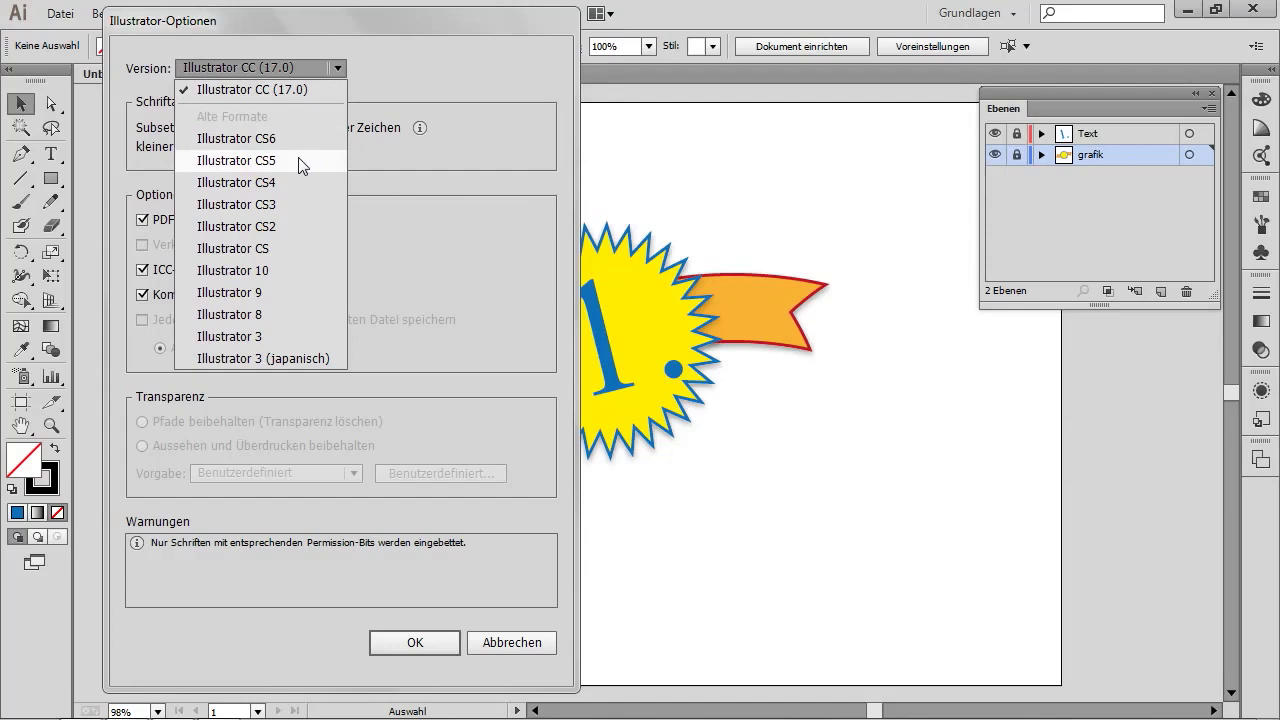
click(322, 91)
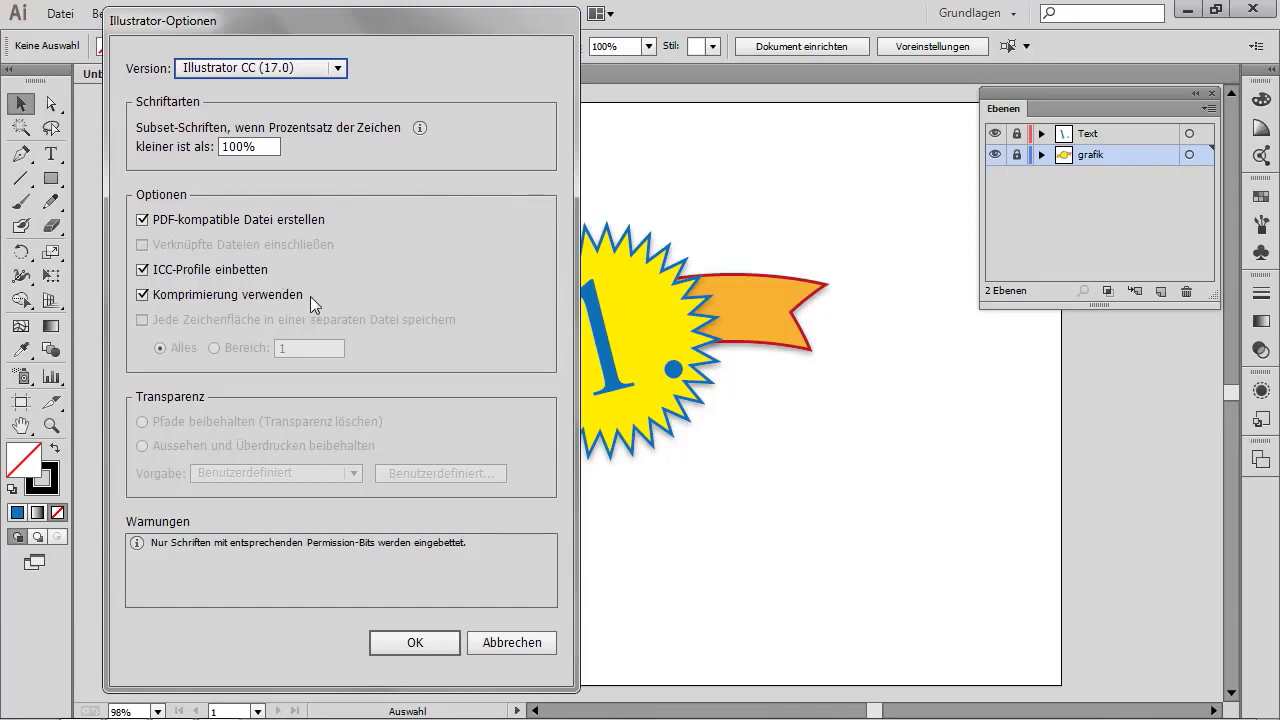
click(414, 643)
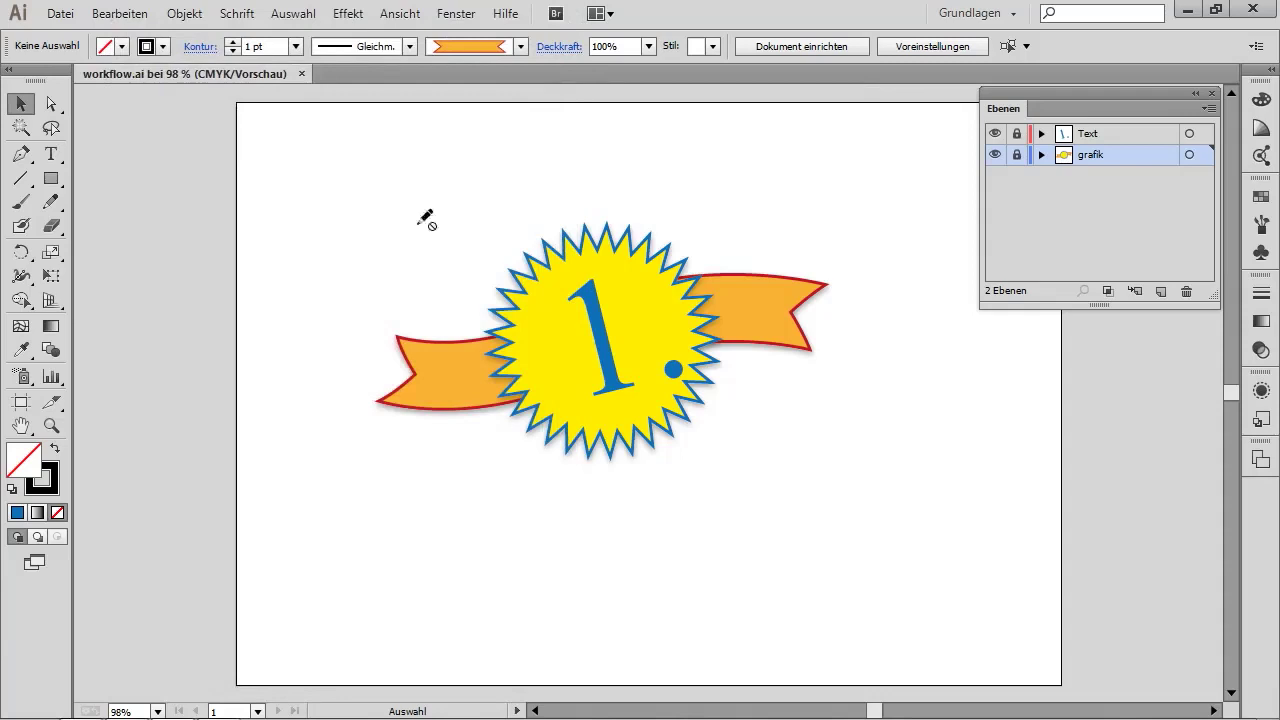
Step: Close the workflow.ai document
click(301, 74)
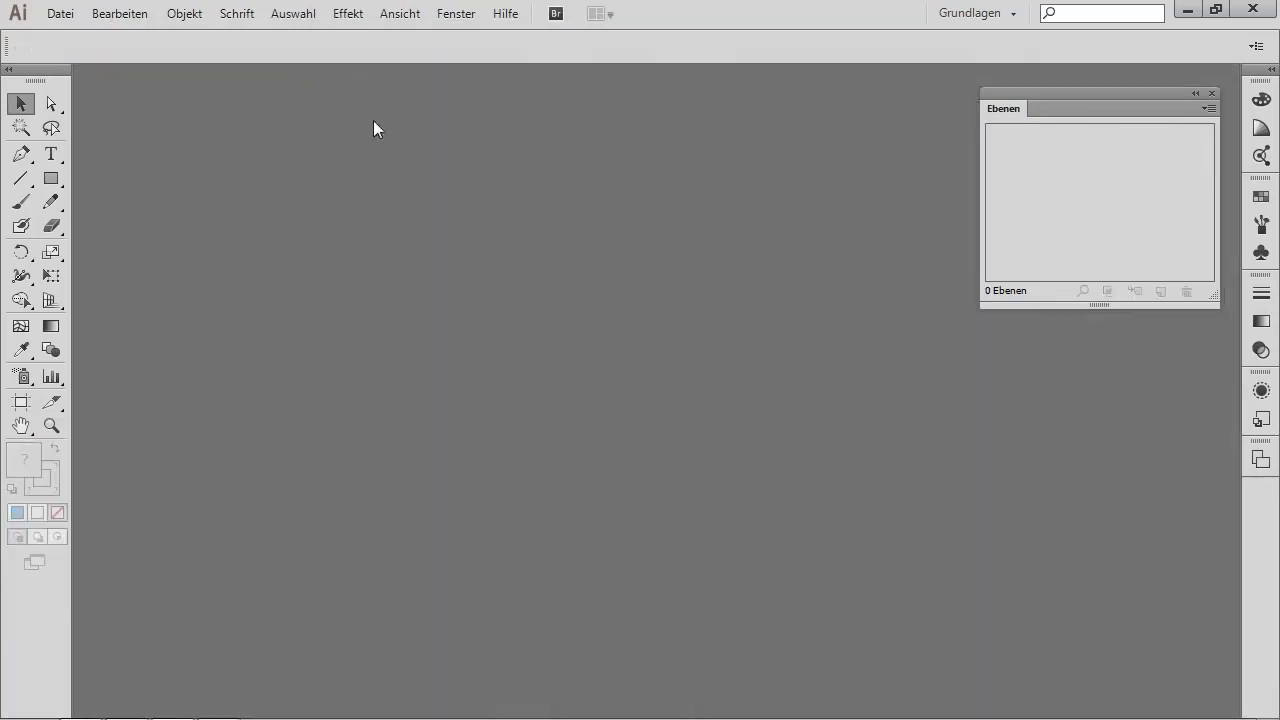